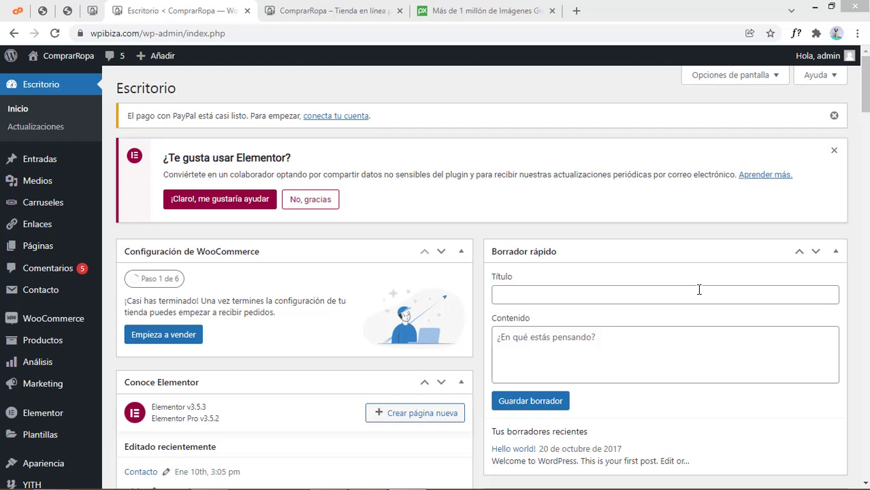
View the live storefront homepage, scrolling through its content
{"action": "left_click", "coordinate": [365, 8]}
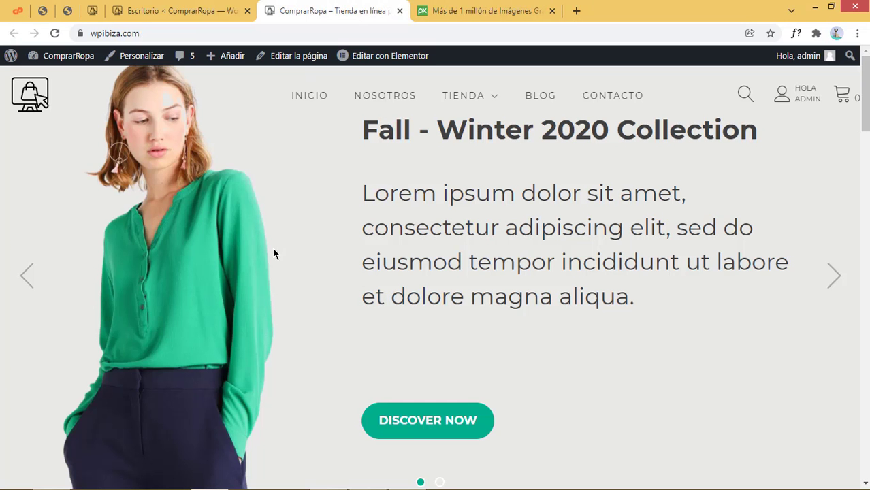
{"action": "scroll", "coordinate": [477, 313], "scroll_direction": "down", "scroll_amount": 12}
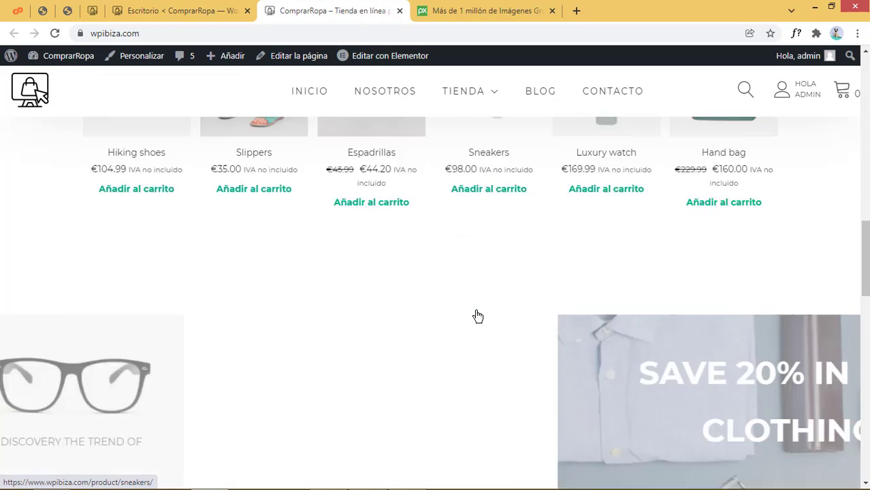
{"action": "scroll", "coordinate": [477, 315], "scroll_direction": "down", "scroll_amount": 10}
{"action": "scroll", "coordinate": [477, 315], "scroll_direction": "up", "scroll_amount": 4}
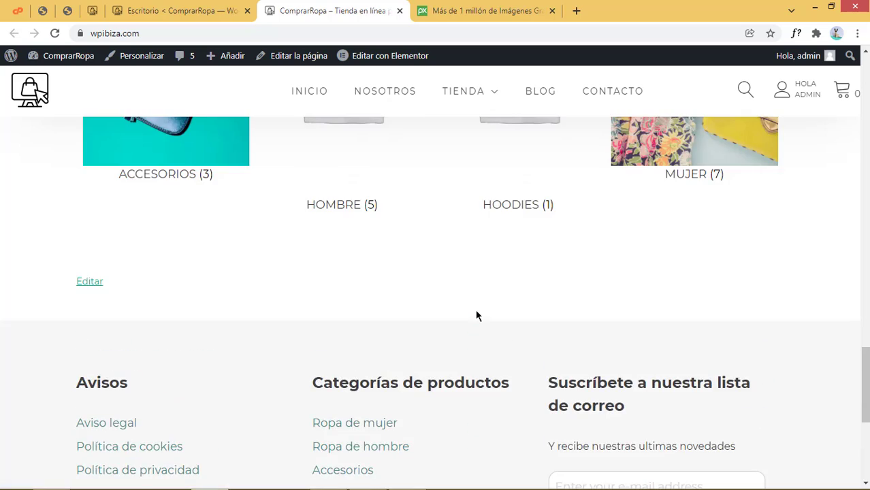
{"action": "scroll", "coordinate": [476, 315], "scroll_direction": "up", "scroll_amount": 10}
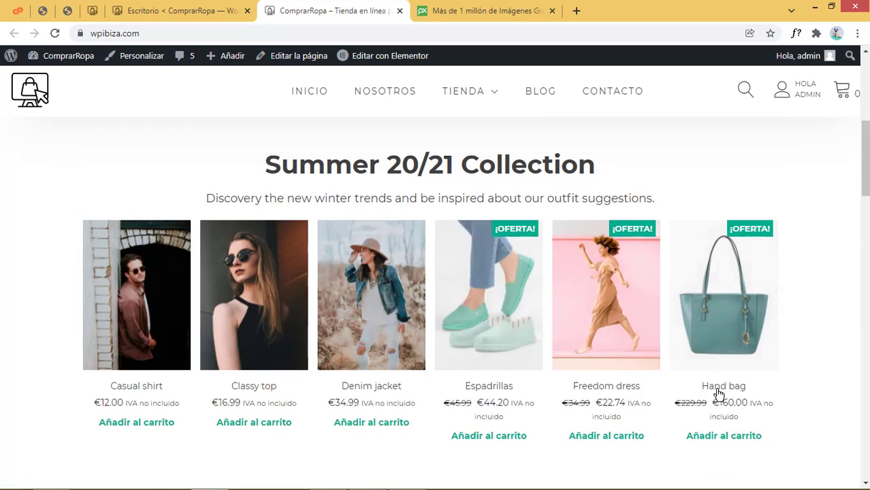
{"action": "scroll", "coordinate": [718, 393], "scroll_direction": "up", "scroll_amount": 4}
Back in the WordPress dashboard, bring up Páginas > Todas las páginas and check the Inicio page
{"action": "left_click", "coordinate": [211, 13]}
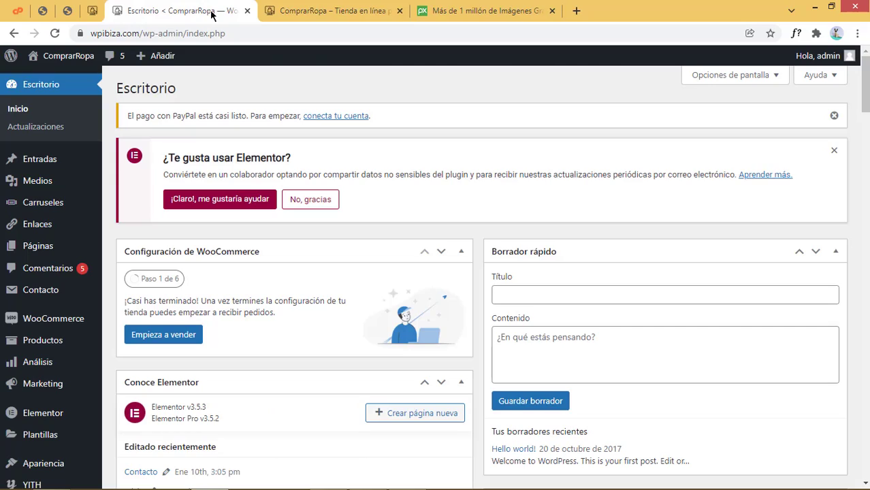
{"action": "mouse_move", "coordinate": [45, 251]}
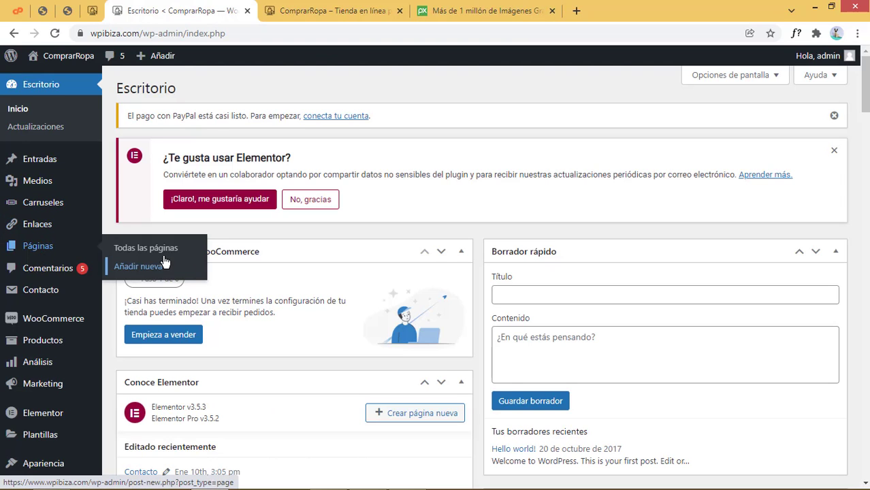
{"action": "left_click", "coordinate": [139, 246]}
{"action": "scroll", "coordinate": [405, 299], "scroll_direction": "down", "scroll_amount": 3}
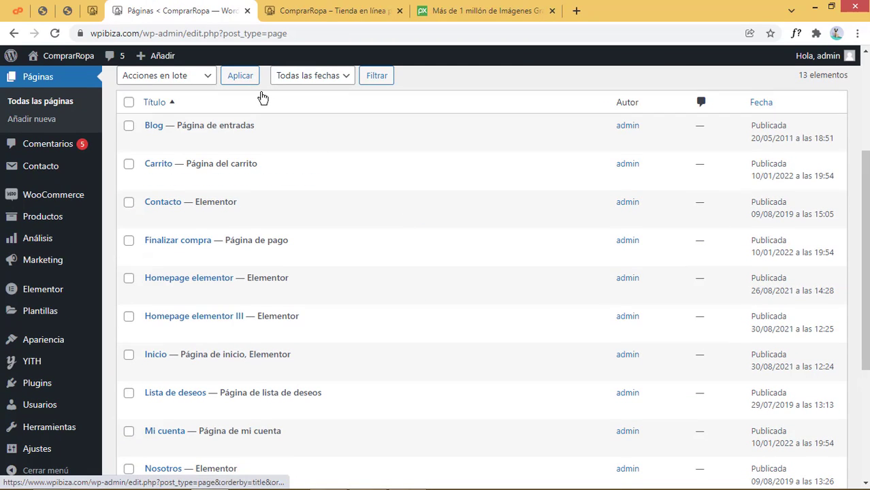
{"action": "scroll", "coordinate": [328, 262], "scroll_direction": "down", "scroll_amount": 3}
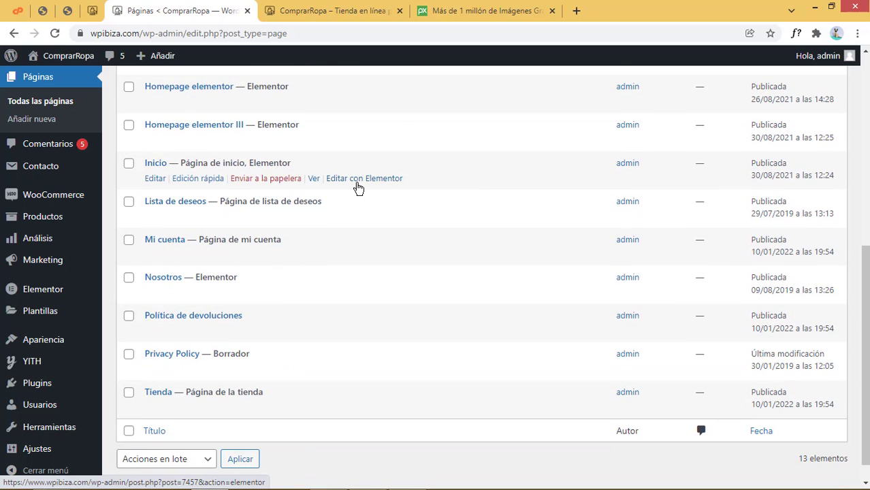
From the live front page, launch Editar con Elementor in the admin bar
{"action": "left_click", "coordinate": [334, 16]}
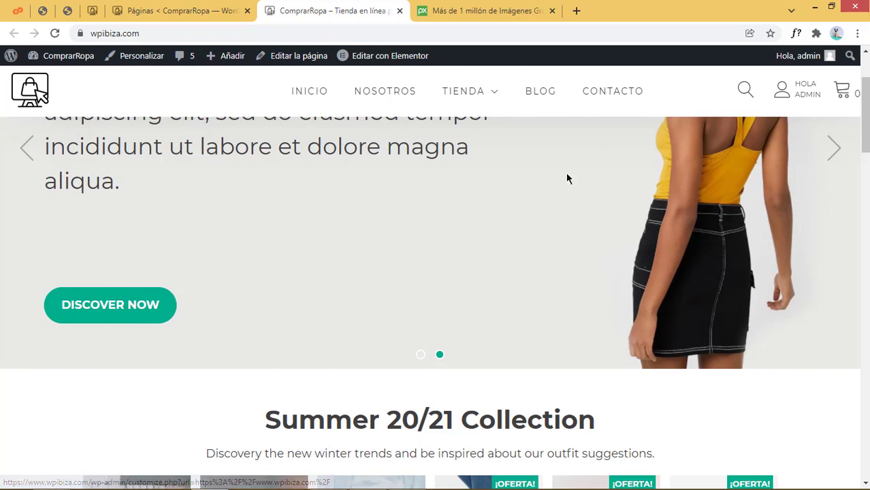
{"action": "scroll", "coordinate": [486, 367], "scroll_direction": "up", "scroll_amount": 2}
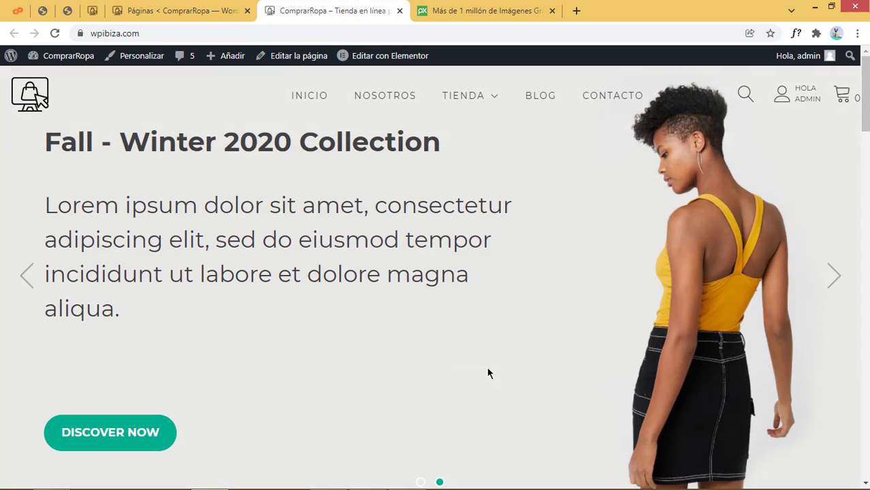
{"action": "left_click", "coordinate": [389, 58]}
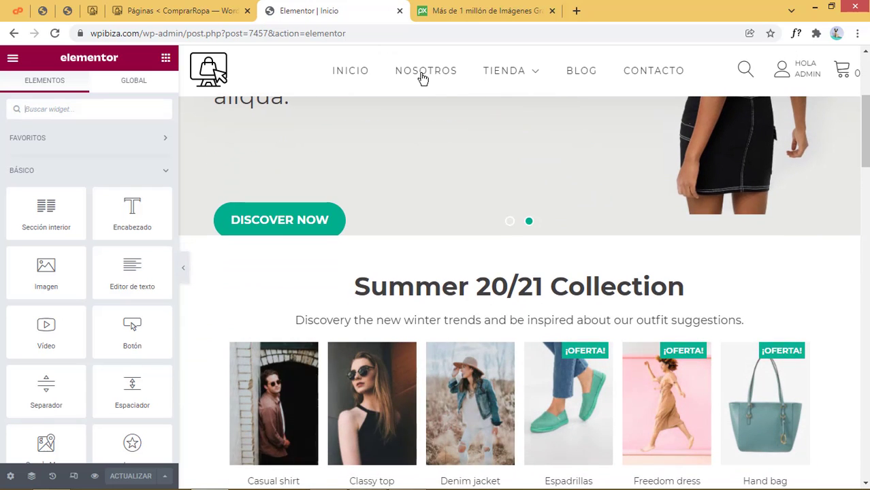
Scroll the Inicio preview down to the Summer 20/21 Collection heading
{"action": "scroll", "coordinate": [422, 354], "scroll_direction": "up", "scroll_amount": 4}
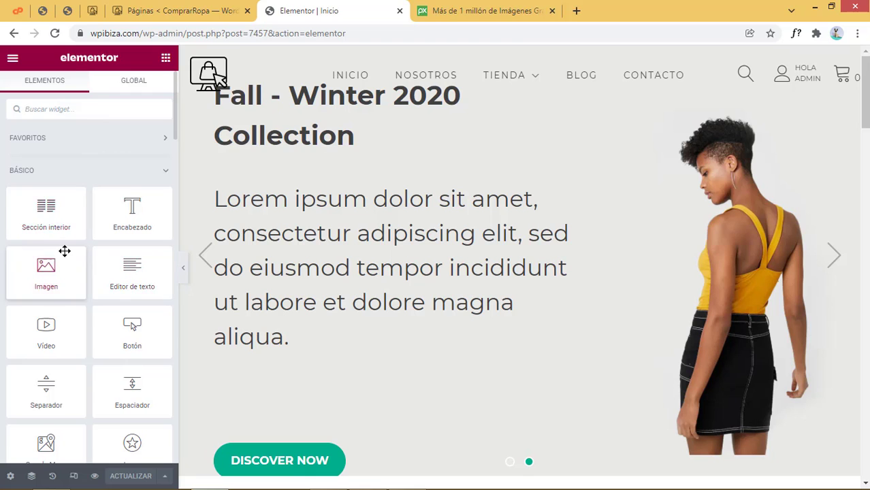
{"action": "scroll", "coordinate": [64, 251], "scroll_direction": "down", "scroll_amount": 3}
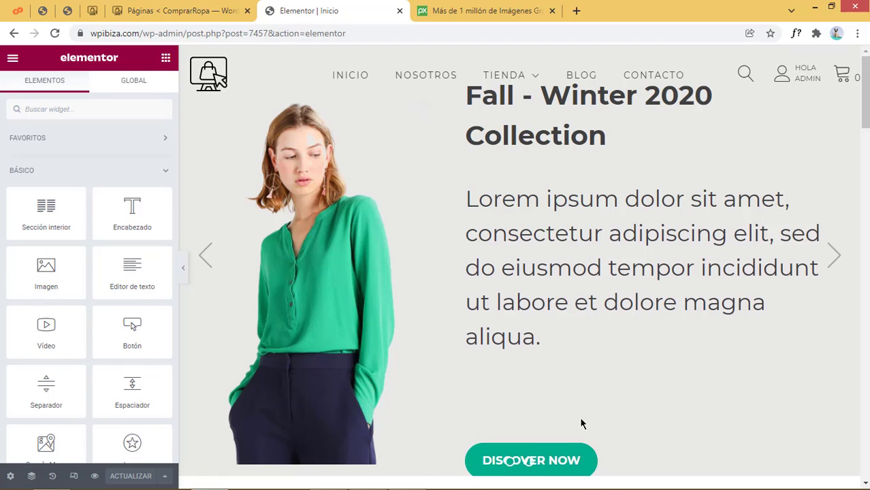
{"action": "scroll", "coordinate": [581, 423], "scroll_direction": "down", "scroll_amount": 5}
{"action": "scroll", "coordinate": [581, 424], "scroll_direction": "up", "scroll_amount": 1}
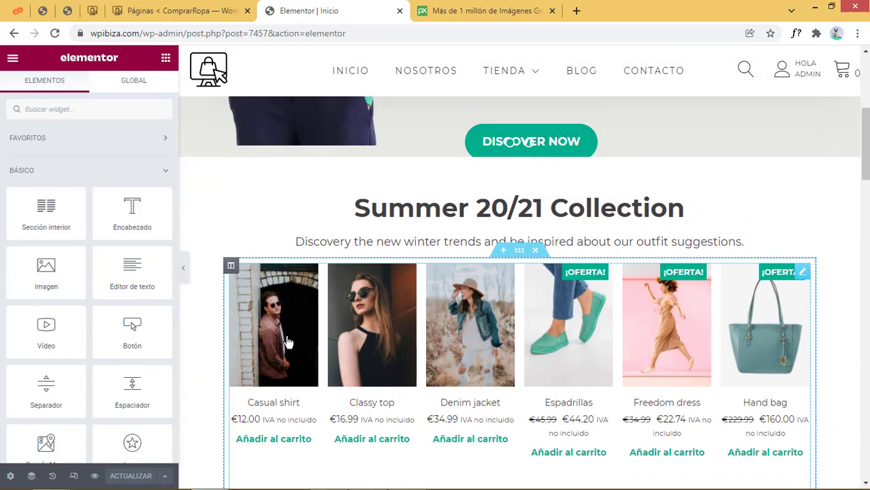
Select the Summer 20/21 Collection heading and review its Estilo and Avanzado tabs, toggling Transformación
{"action": "left_click", "coordinate": [513, 209]}
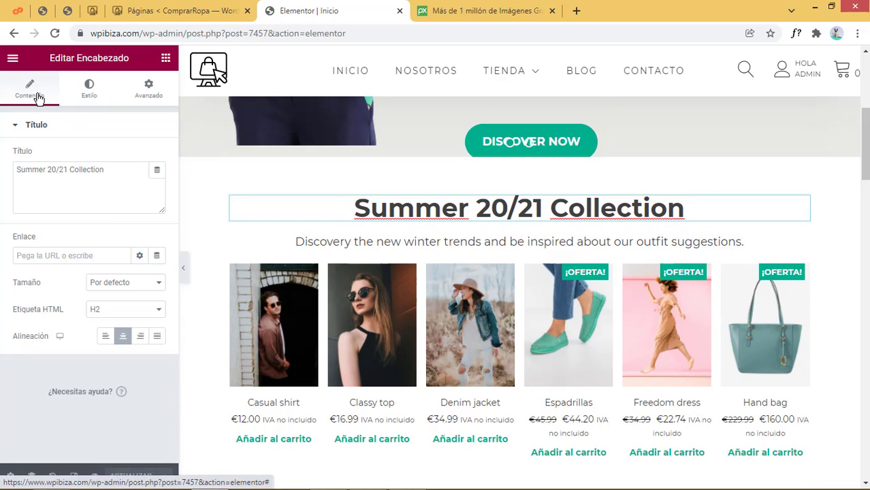
{"action": "left_click", "coordinate": [90, 89]}
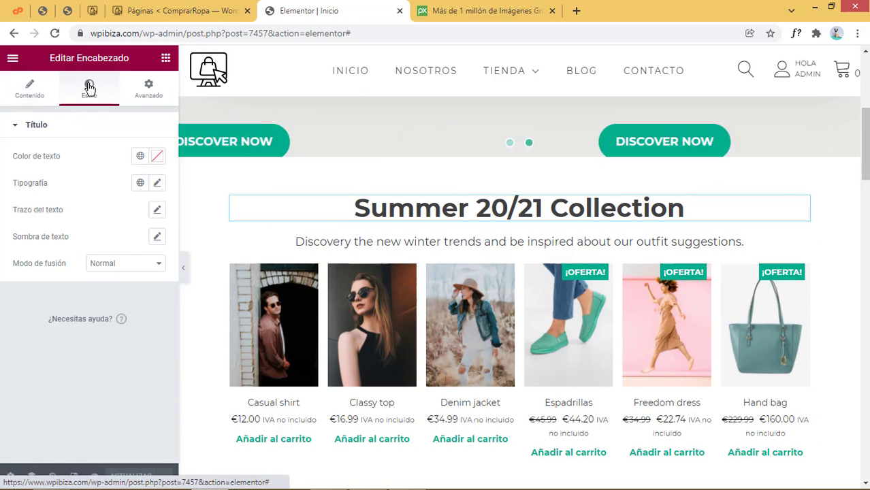
{"action": "left_click", "coordinate": [149, 89]}
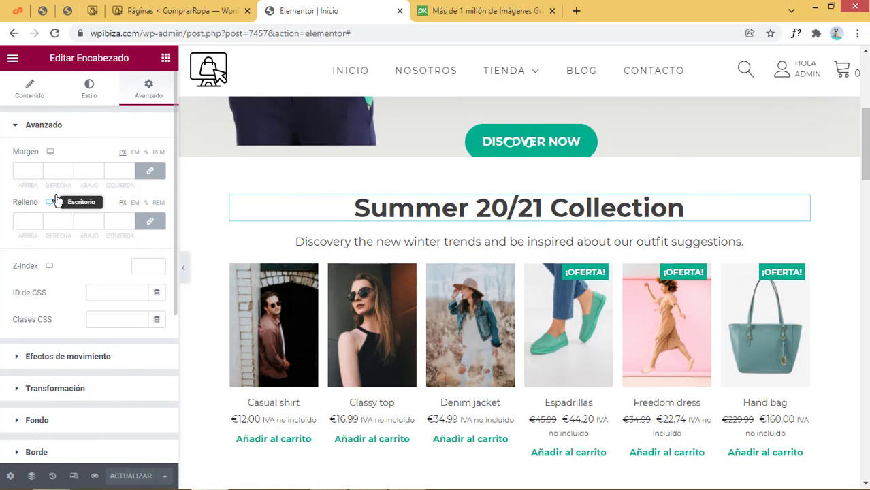
{"action": "scroll", "coordinate": [80, 374], "scroll_direction": "down", "scroll_amount": 2}
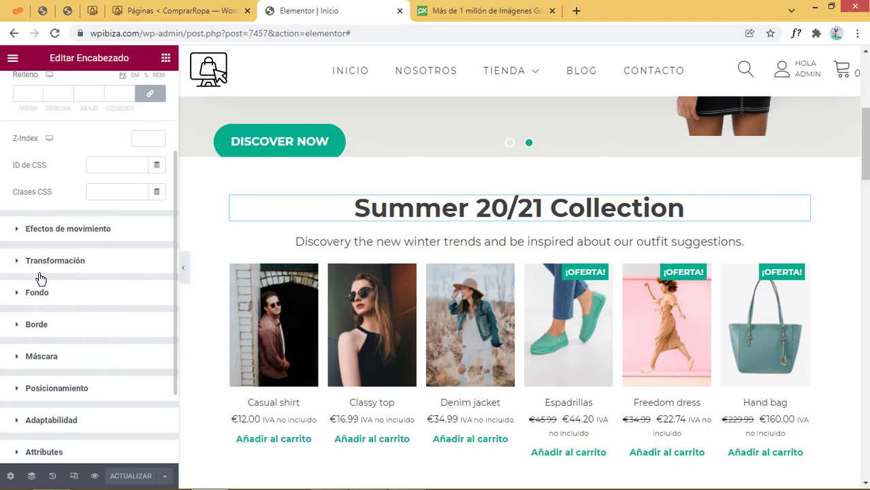
{"action": "left_click", "coordinate": [18, 265]}
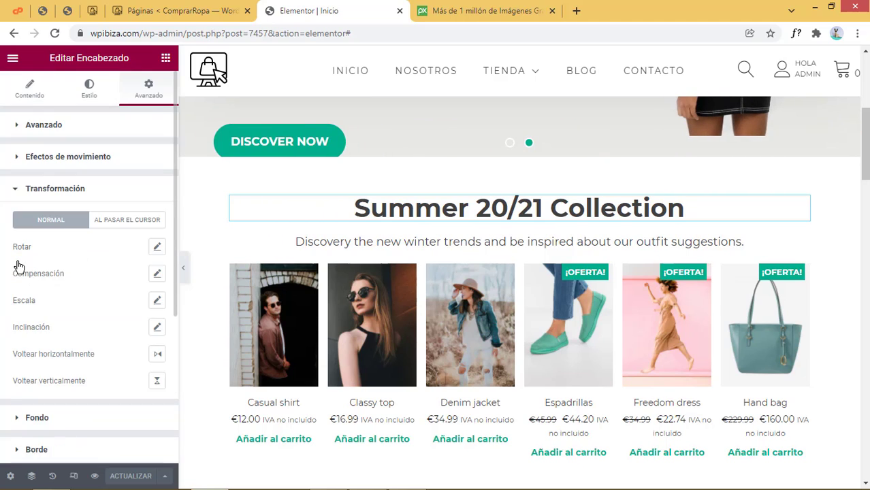
{"action": "left_click", "coordinate": [16, 191]}
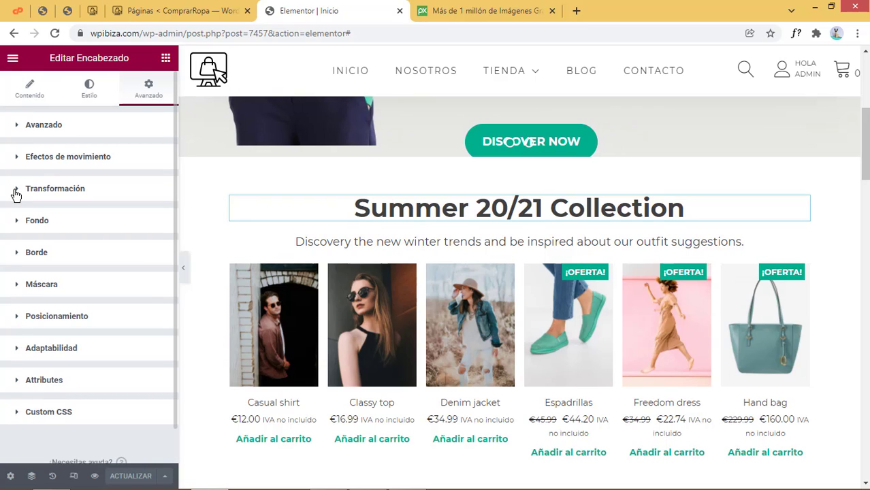
{"action": "left_click", "coordinate": [16, 193]}
{"action": "left_click", "coordinate": [17, 194]}
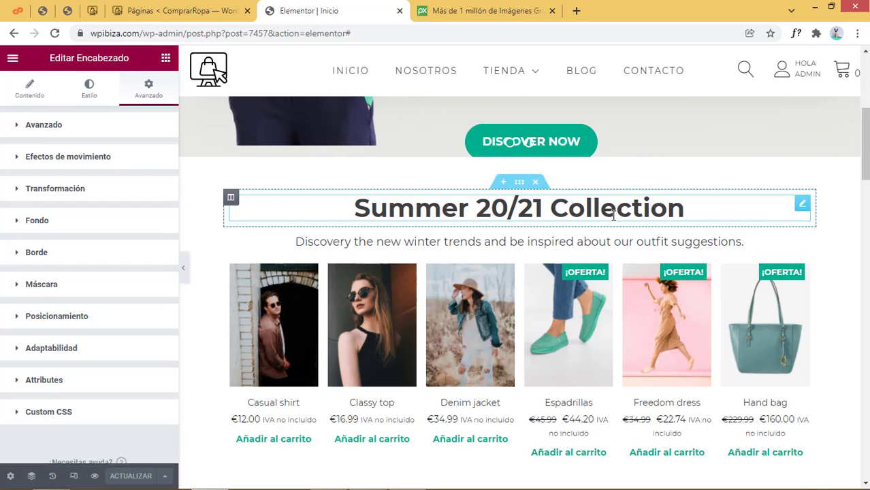
{"action": "scroll", "coordinate": [606, 216], "scroll_direction": "up", "scroll_amount": 3}
Replace the heading's Título with 'Colección verano 2022', correcting the accent on Colección
{"action": "left_click", "coordinate": [57, 102]}
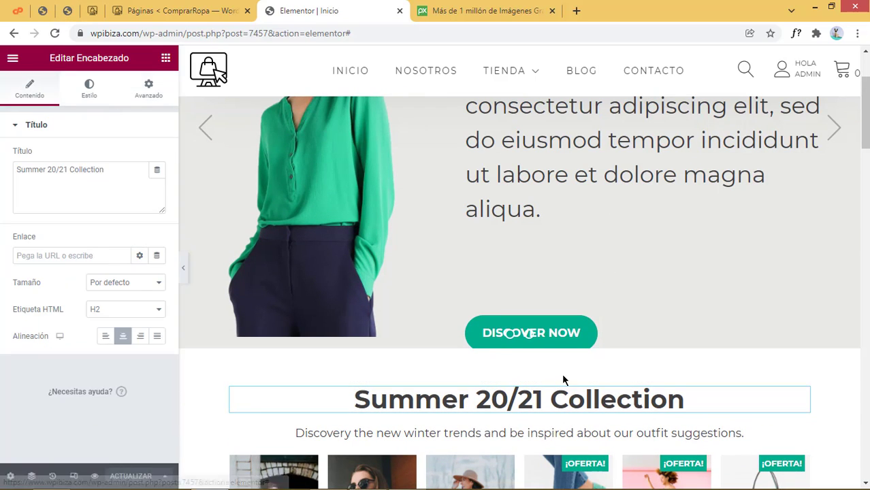
{"action": "scroll", "coordinate": [572, 386], "scroll_direction": "up", "scroll_amount": 2}
{"action": "scroll", "coordinate": [572, 386], "scroll_direction": "down", "scroll_amount": 3}
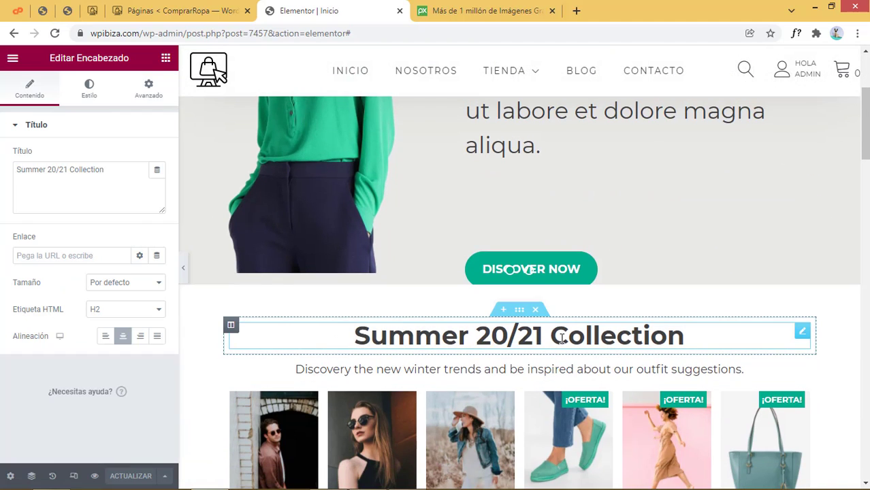
{"action": "left_click", "coordinate": [158, 181]}
{"action": "key", "text": "ctrl+a"}
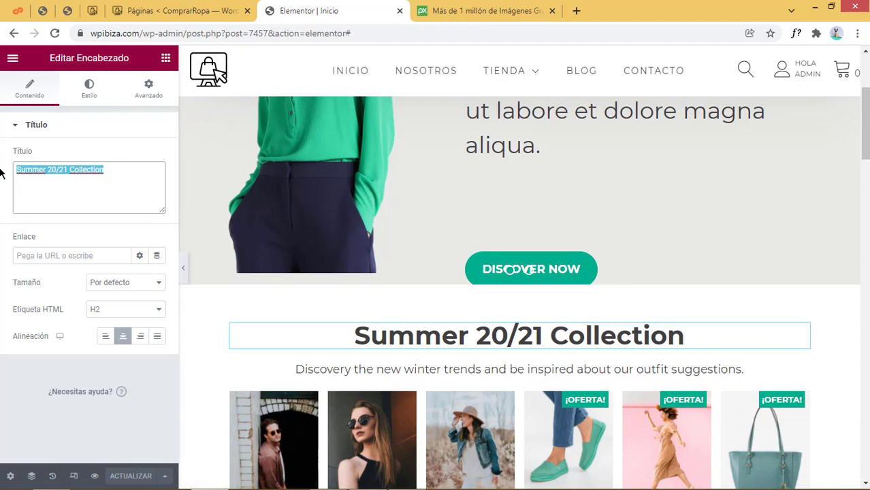
{"action": "type", "text": "Coleccion"}
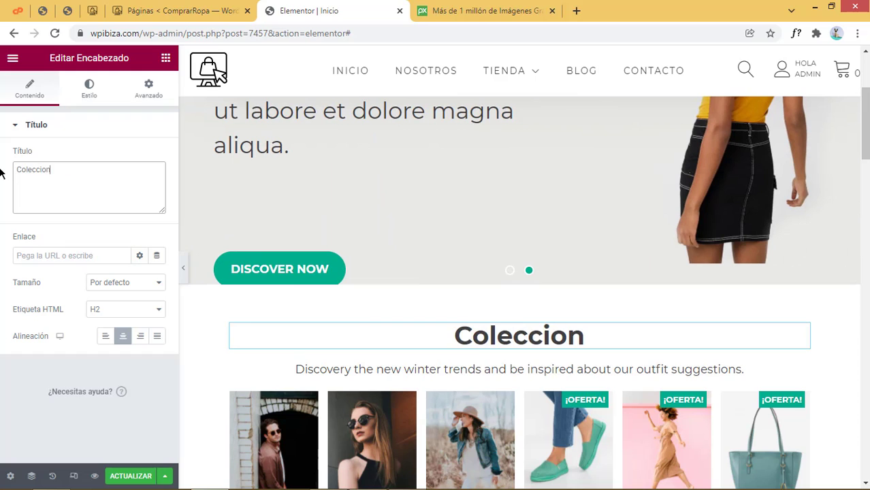
{"action": "type", "text": " verano "}
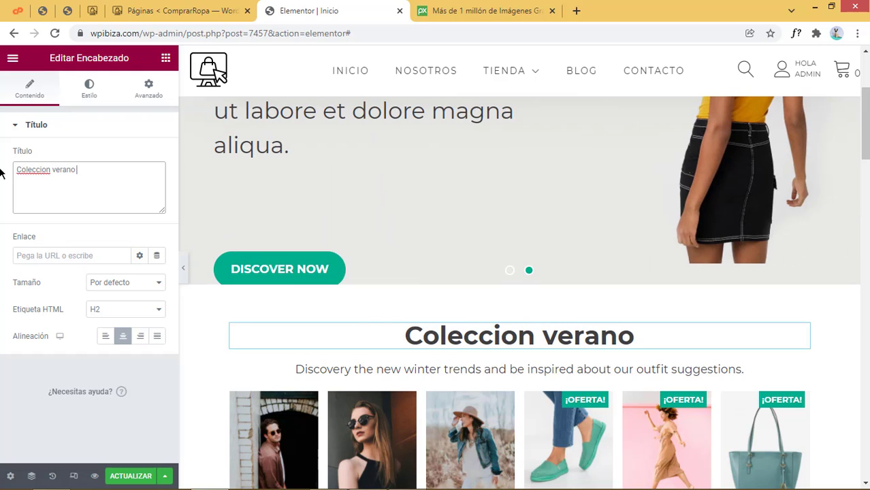
{"action": "type", "text": "2022"}
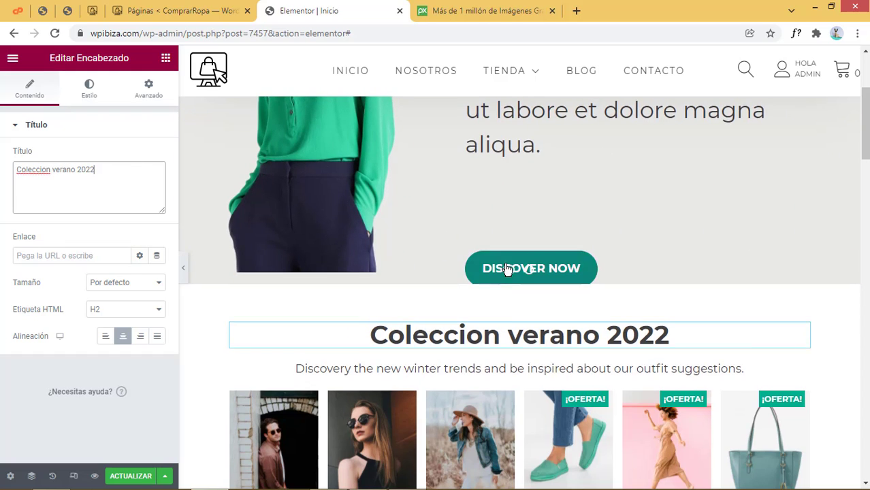
{"action": "scroll", "coordinate": [503, 265], "scroll_direction": "down", "scroll_amount": 2}
{"action": "double_click", "coordinate": [33, 169]}
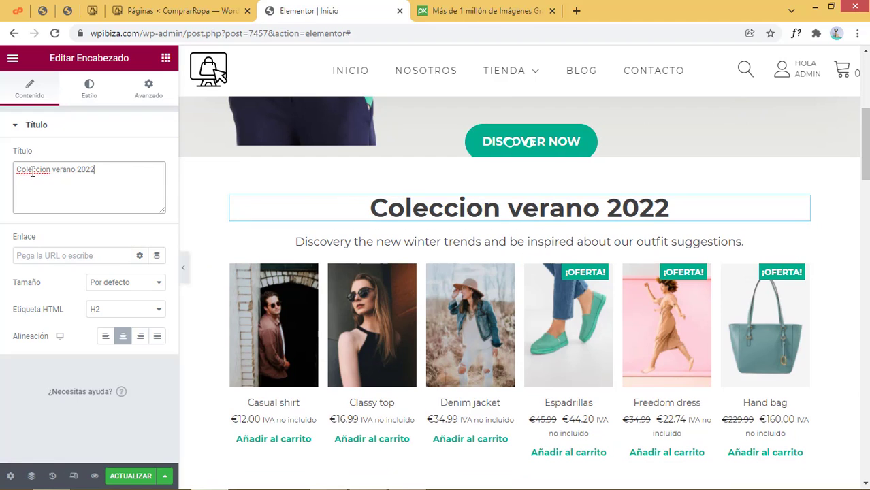
{"action": "right_click", "coordinate": [55, 172]}
{"action": "key", "text": "Escape"}
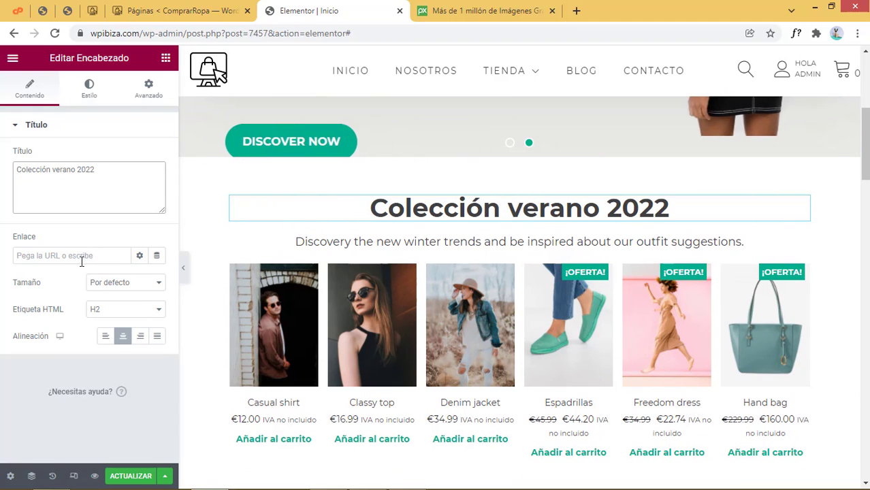
Review the heading size choices, leaving the size unchanged, and show the Estilo settings
{"action": "left_click", "coordinate": [126, 285]}
{"action": "left_click", "coordinate": [65, 286]}
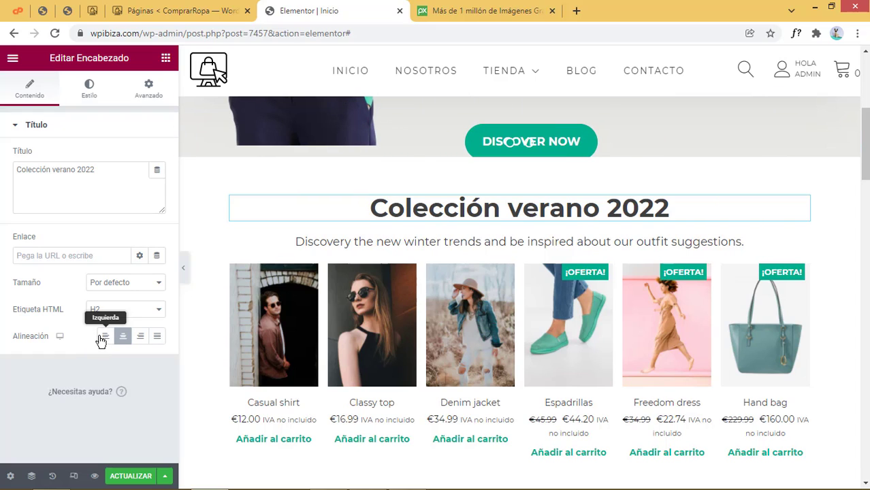
{"action": "left_click", "coordinate": [87, 93]}
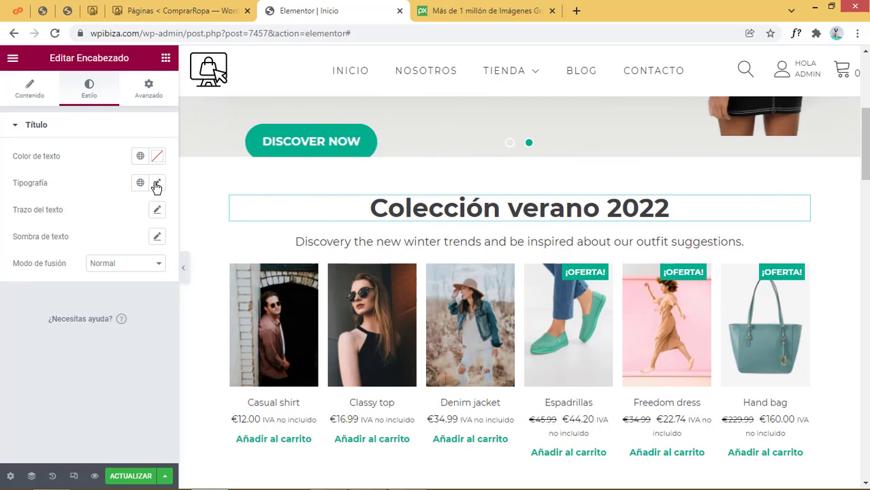
Browse the heading's Tipografía options, keeping default font family, weight, capitalisation, style and decoration
{"action": "left_click", "coordinate": [156, 185]}
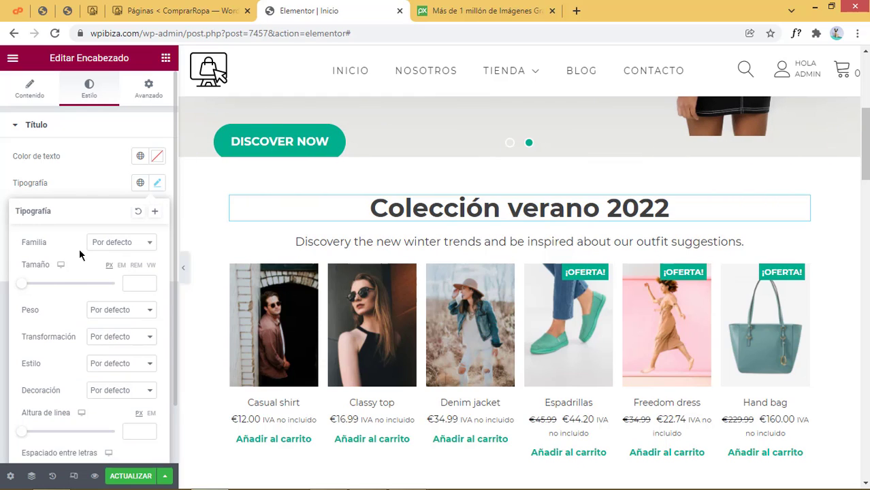
{"action": "left_click", "coordinate": [131, 251]}
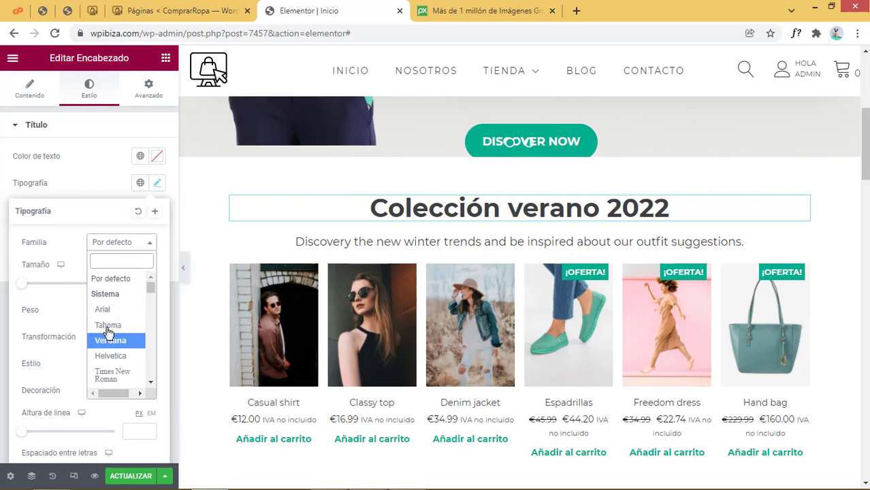
{"action": "left_click", "coordinate": [109, 278]}
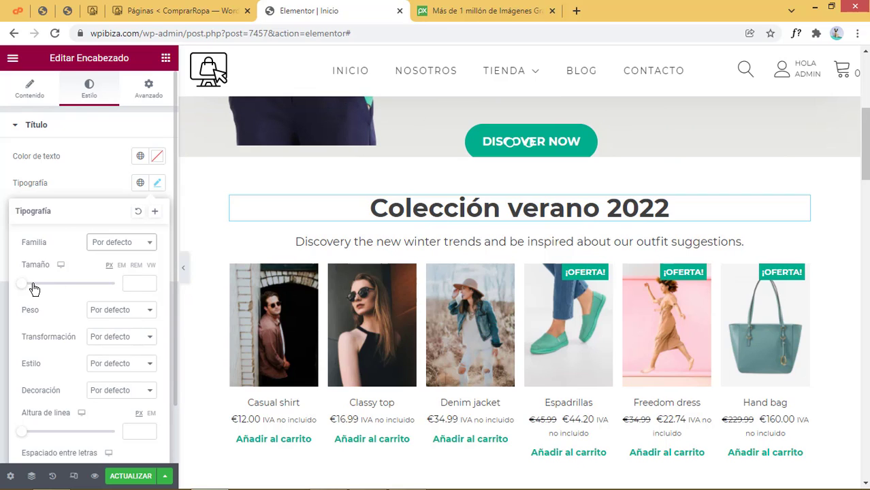
{"action": "left_click", "coordinate": [126, 310]}
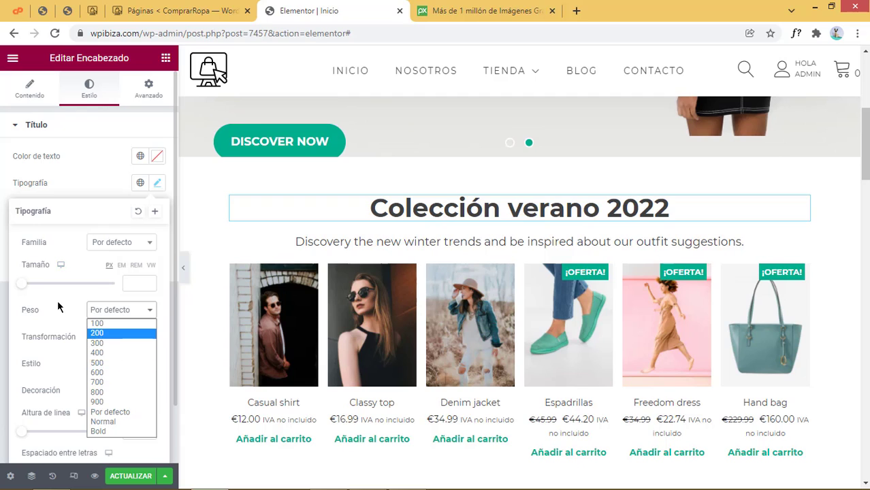
{"action": "left_click", "coordinate": [58, 300]}
{"action": "left_click", "coordinate": [120, 339]}
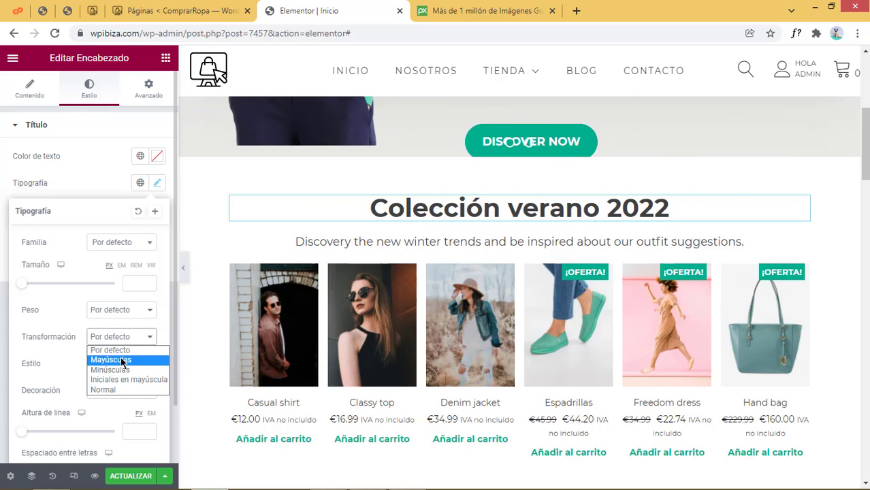
{"action": "left_click", "coordinate": [123, 358]}
{"action": "left_click", "coordinate": [124, 339]}
{"action": "left_click", "coordinate": [122, 349]}
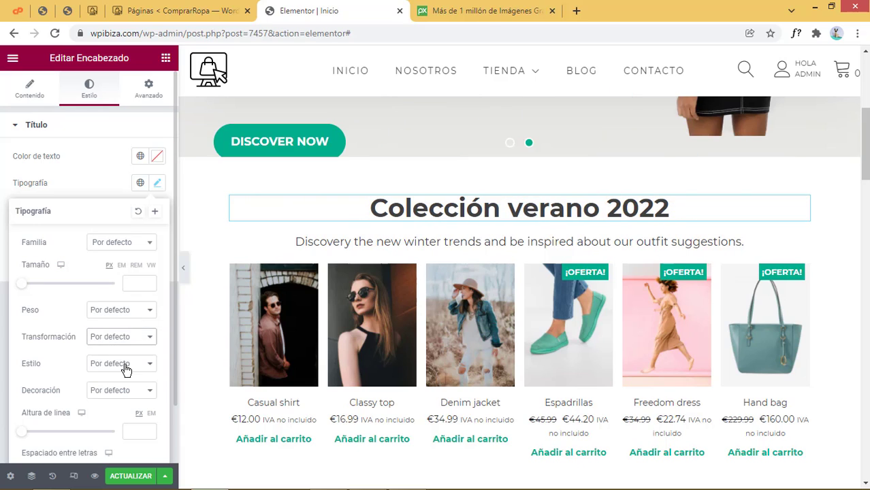
{"action": "left_click", "coordinate": [124, 365]}
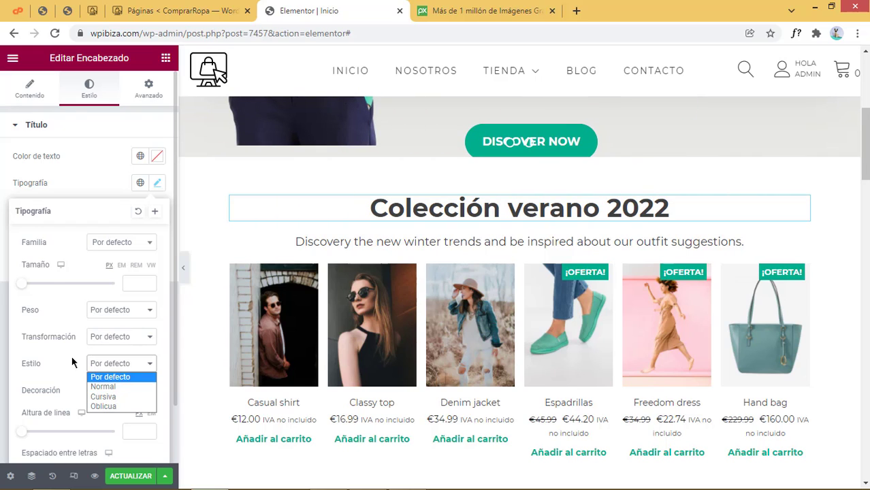
{"action": "left_click", "coordinate": [72, 358]}
{"action": "left_click", "coordinate": [113, 392]}
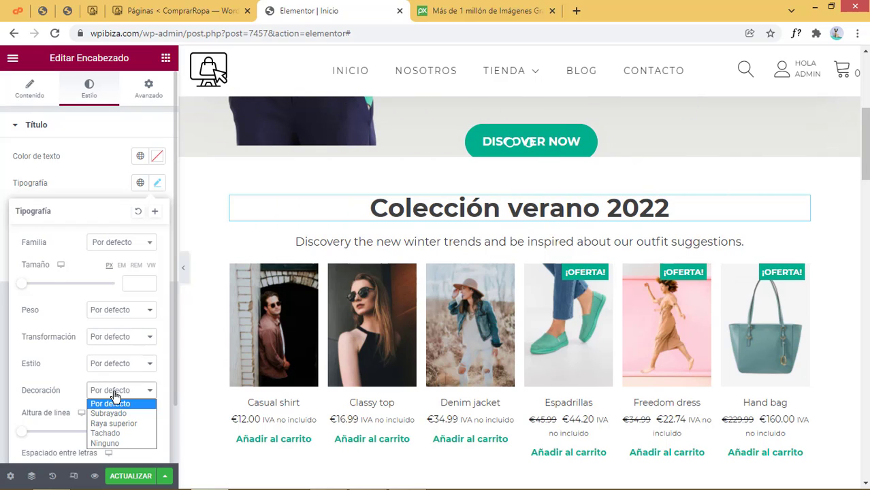
{"action": "left_click", "coordinate": [68, 390]}
{"action": "scroll", "coordinate": [73, 399], "scroll_direction": "down", "scroll_amount": 1}
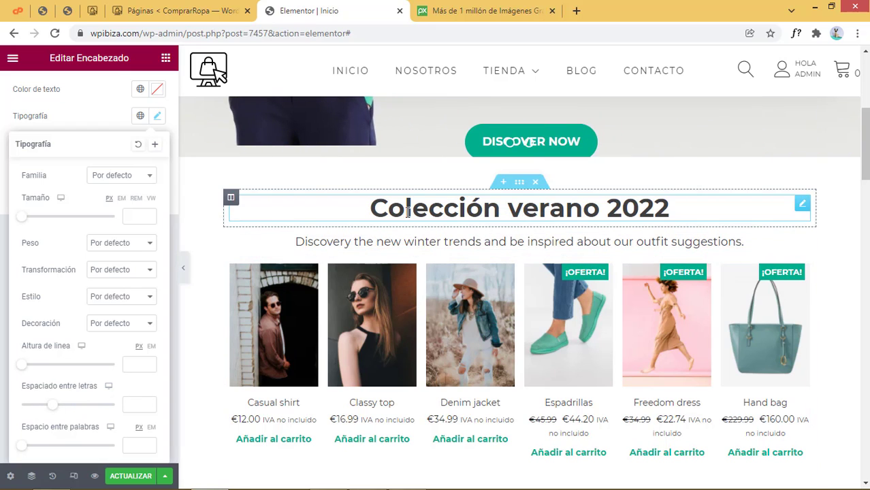
Set letter spacing to 1.4 and word spacing to 36, then add a soft text shadow
{"action": "left_click_drag", "start_coordinate": [56, 410], "coordinate": [62, 409]}
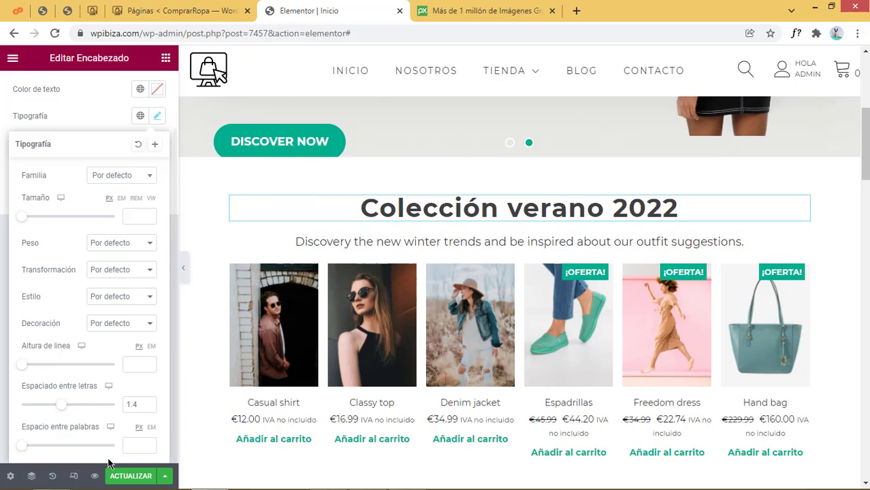
{"action": "left_click", "coordinate": [55, 446]}
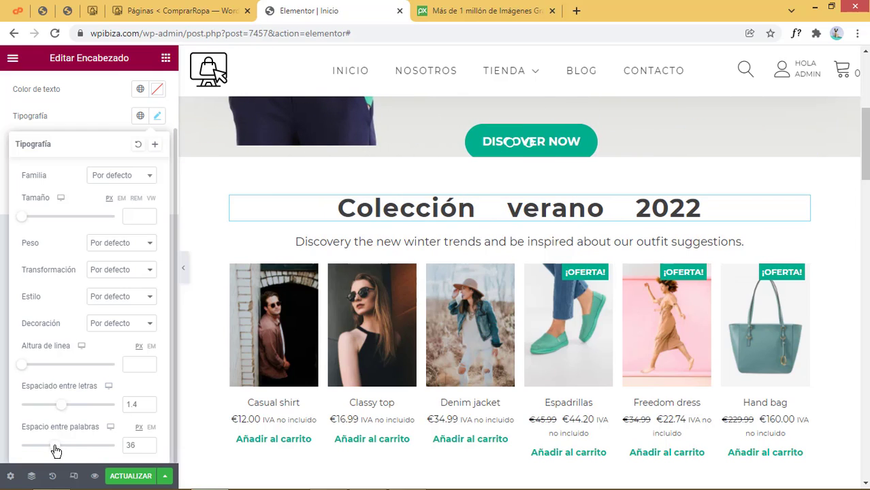
{"action": "left_click", "coordinate": [97, 120]}
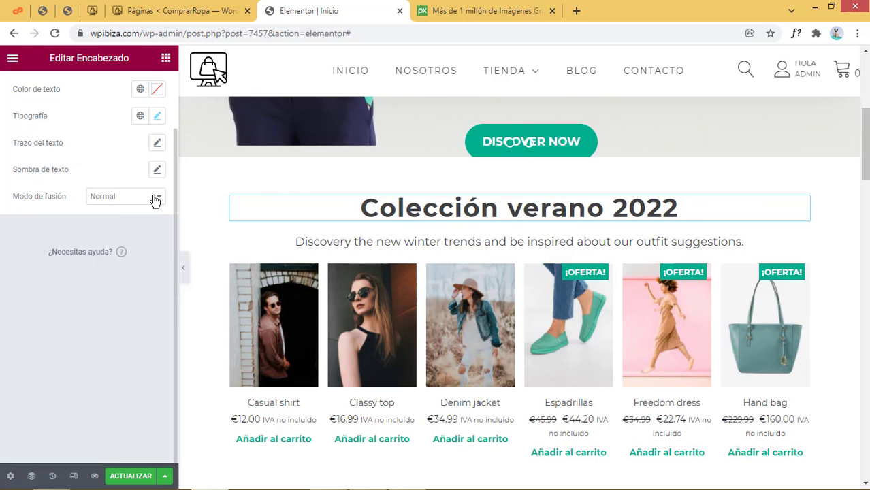
{"action": "left_click", "coordinate": [158, 169]}
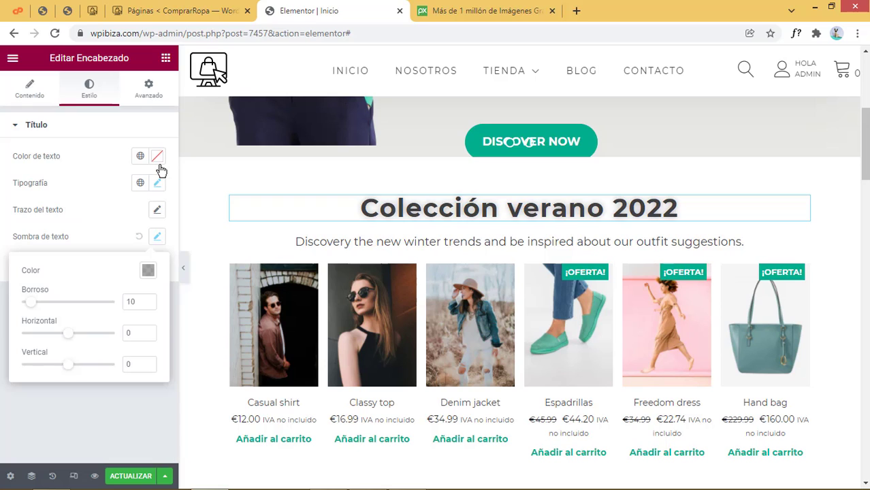
{"action": "left_click", "coordinate": [160, 170]}
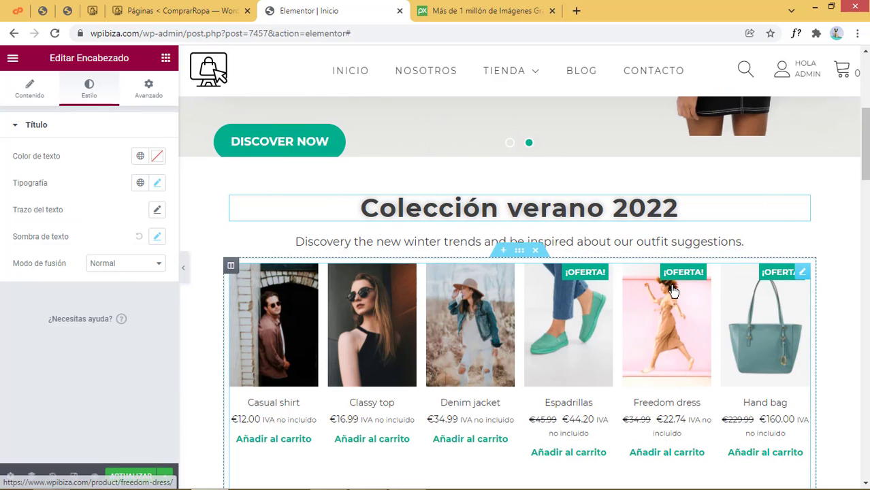
Replace the subtitle paragraph with 'Descubre nuestra colección', fixing the accent via spellcheck
{"action": "left_click", "coordinate": [354, 241]}
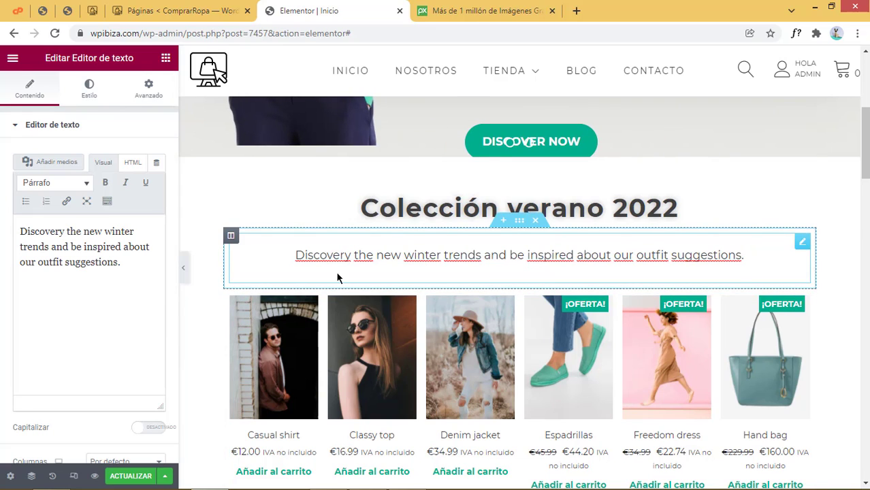
{"action": "key", "text": "ctrl+a"}
{"action": "type", "text": "Descubre b"}
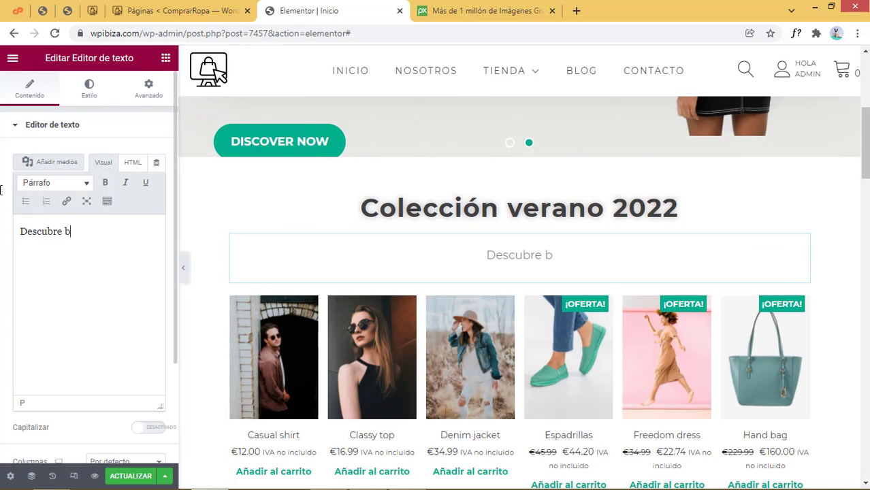
{"action": "key", "text": "BackSpace"}
{"action": "type", "text": "nuestra coleccion"}
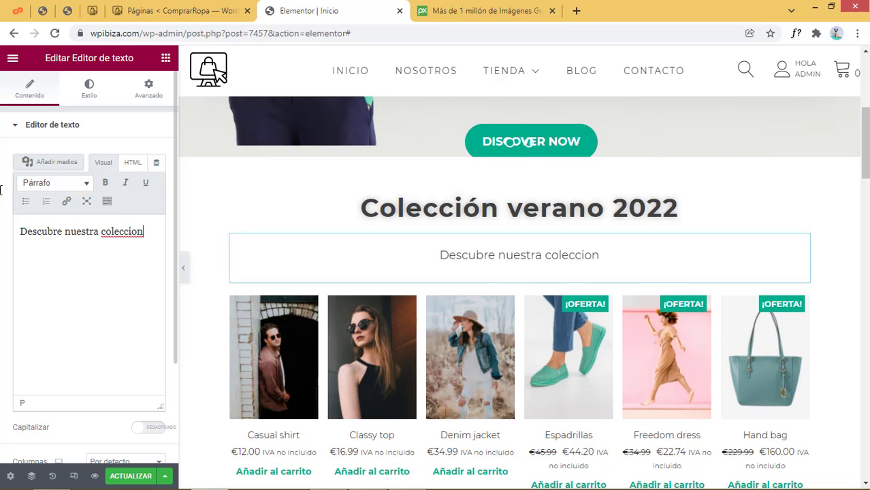
{"action": "right_click", "coordinate": [113, 232]}
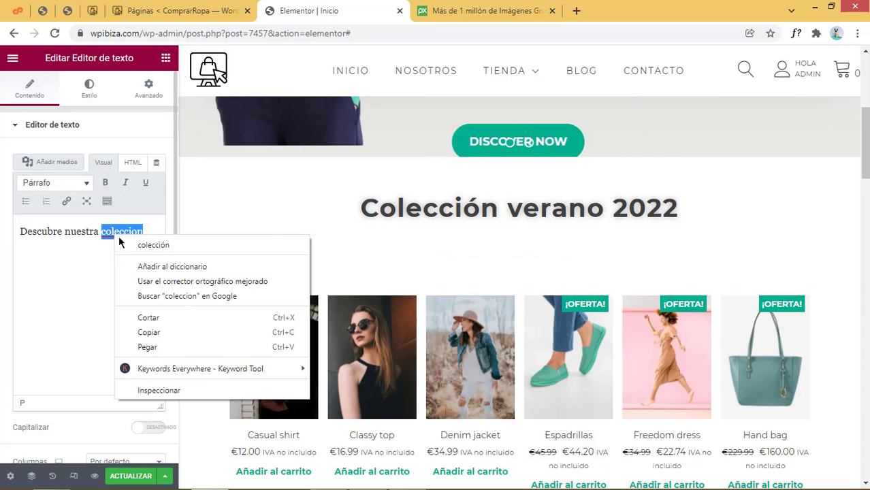
{"action": "left_click", "coordinate": [151, 247]}
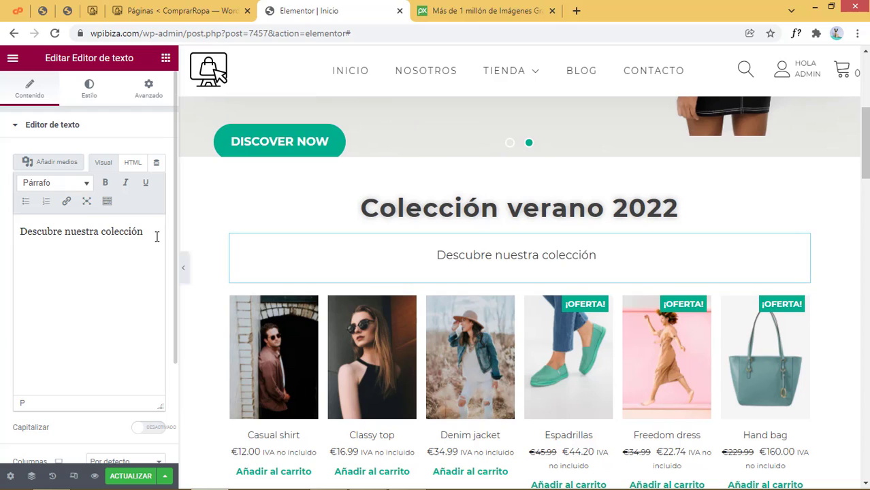
Complete the subtitle with 'basada en los últimos estándares de la moda', correcting misspellings
{"action": "type", "text": "baa"}
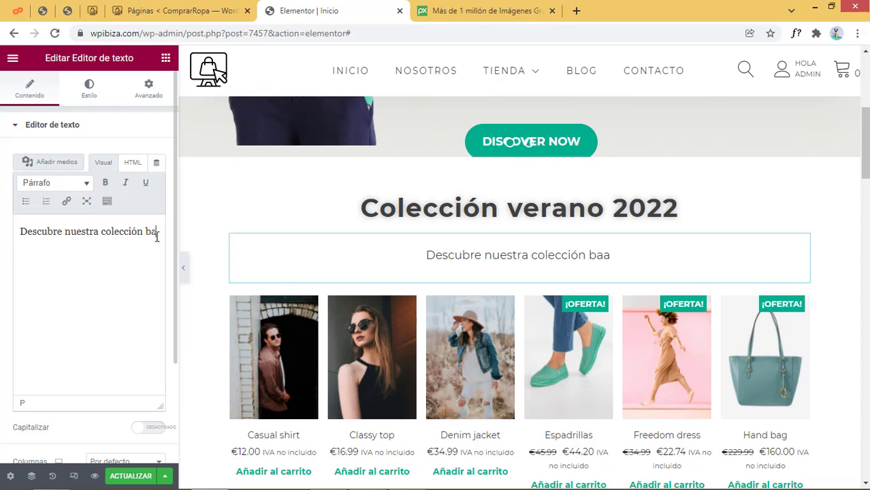
{"action": "key", "text": "BackSpace"}
{"action": "type", "text": "sada en los "}
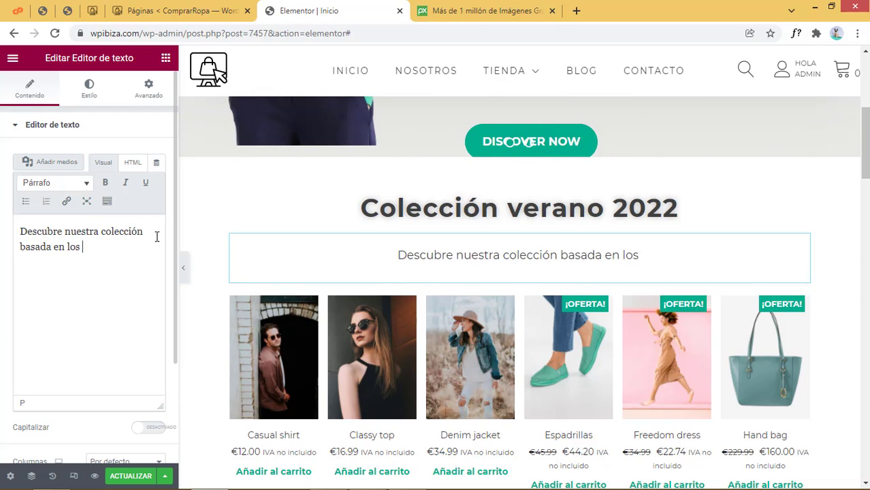
{"action": "type", "text": "utimos esta"}
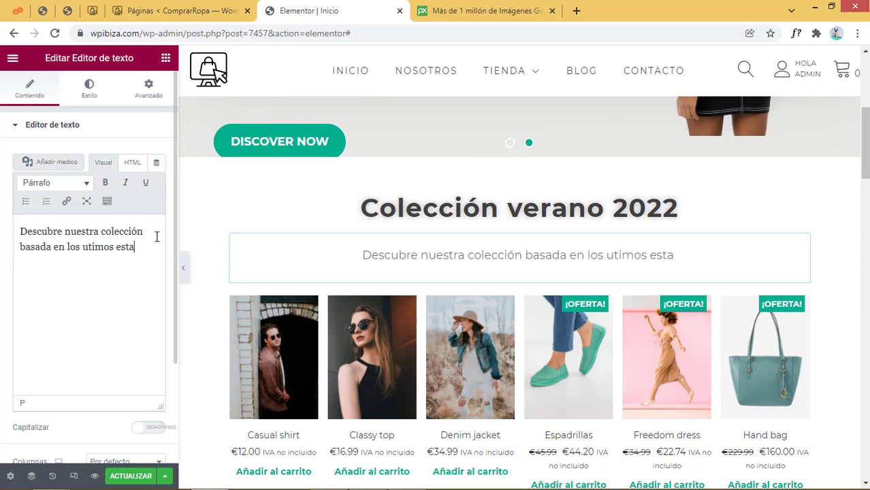
{"action": "type", "text": "nare"}
{"action": "key", "text": "BackSpace"}
{"action": "key", "text": "BackSpace"}
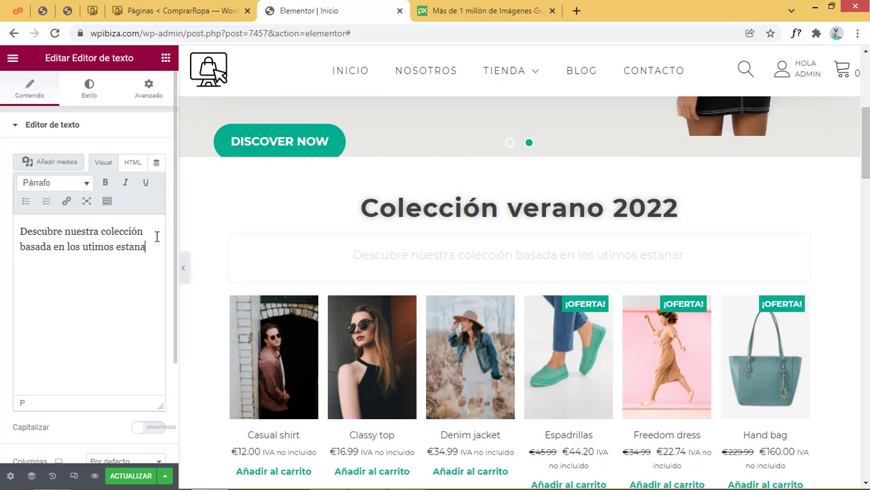
{"action": "type", "text": "dares de "}
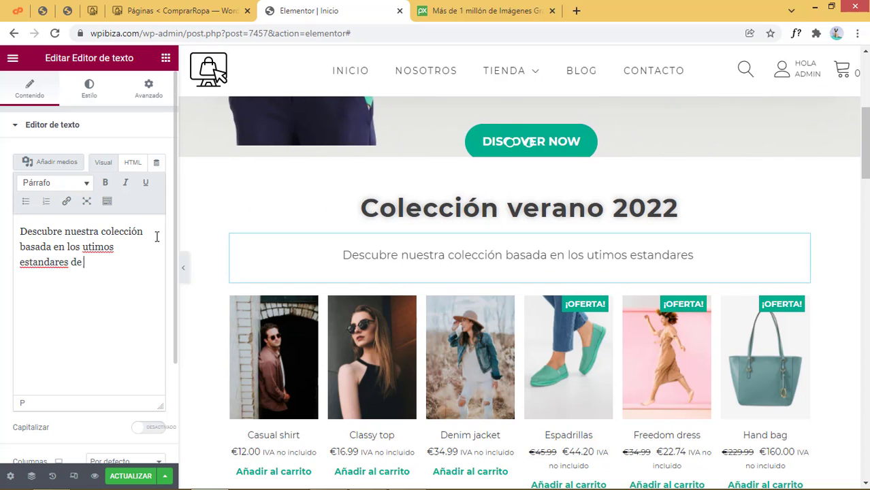
{"action": "type", "text": "la moda"}
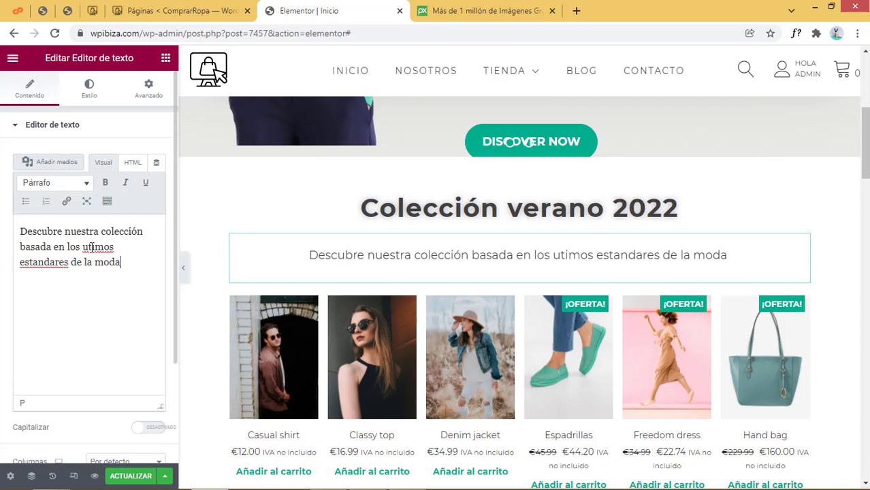
{"action": "left_click", "coordinate": [88, 247]}
{"action": "type", "text": "l"}
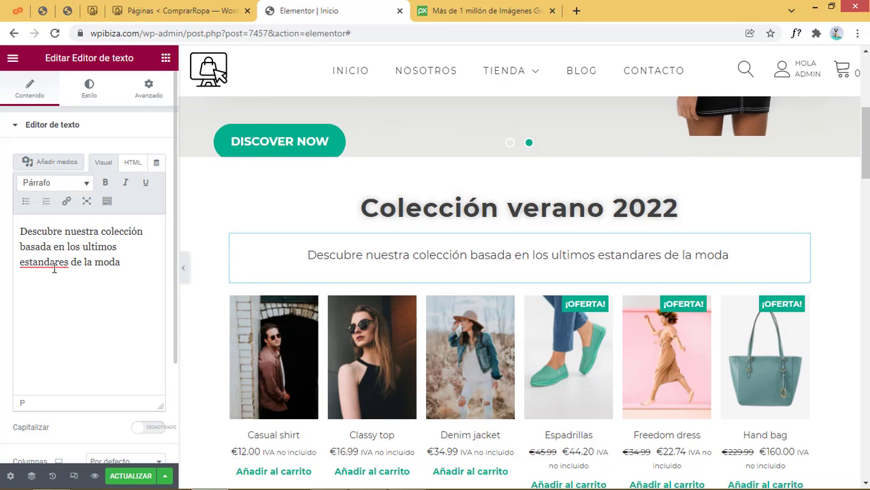
{"action": "right_click", "coordinate": [53, 269]}
{"action": "left_click", "coordinate": [87, 272]}
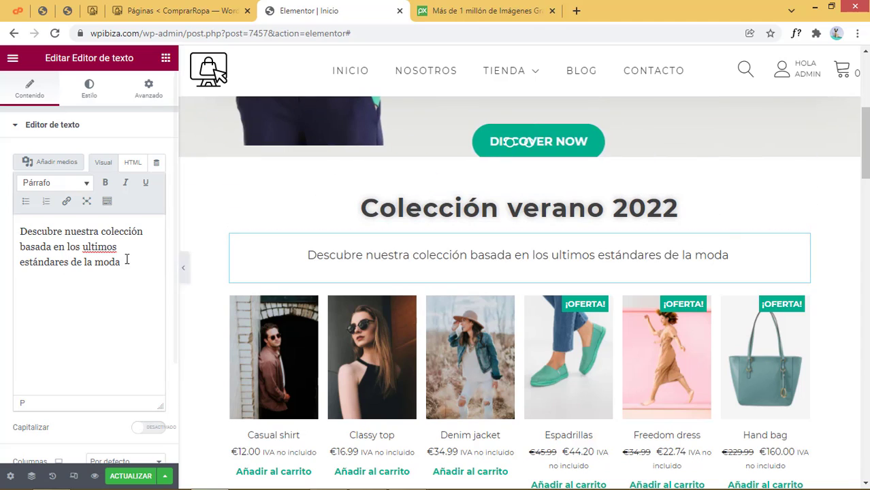
{"action": "scroll", "coordinate": [530, 350], "scroll_direction": "down", "scroll_amount": 3}
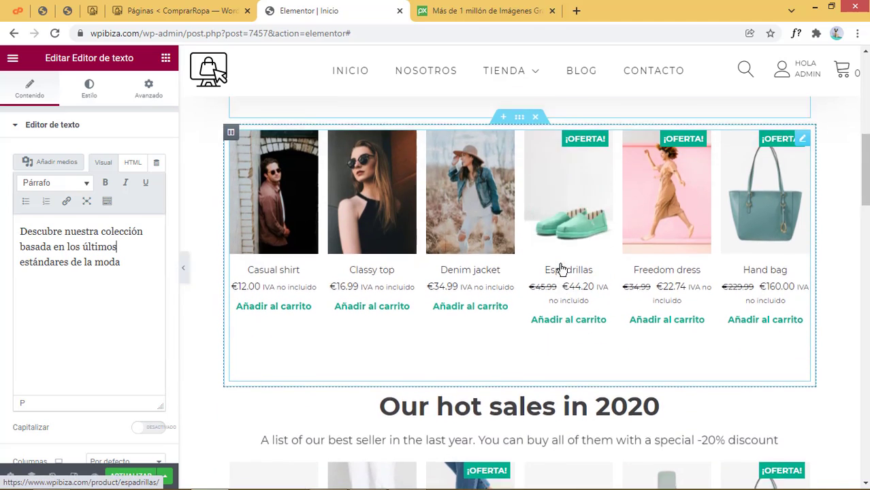
Add an empty three-column section below the product categories, then delete it
{"action": "scroll", "coordinate": [561, 270], "scroll_direction": "up", "scroll_amount": 2}
{"action": "scroll", "coordinate": [538, 239], "scroll_direction": "up", "scroll_amount": 3}
{"action": "scroll", "coordinate": [452, 336], "scroll_direction": "down", "scroll_amount": 4}
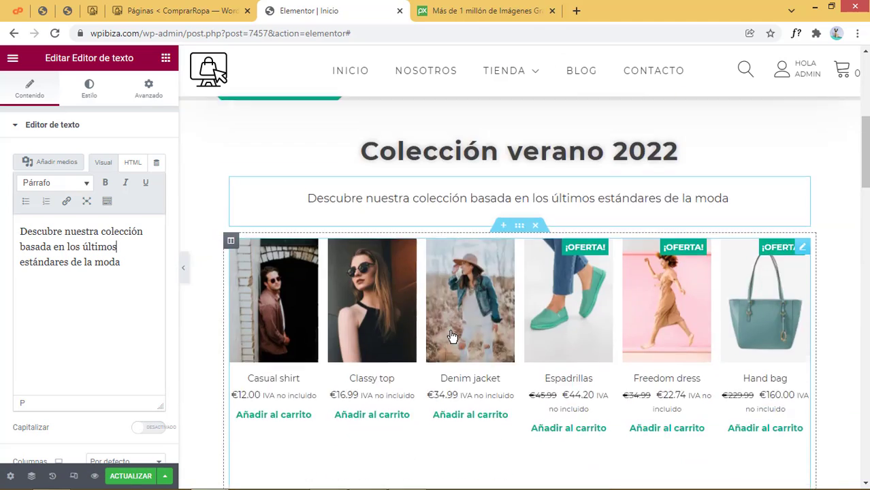
{"action": "scroll", "coordinate": [452, 336], "scroll_direction": "down", "scroll_amount": 15}
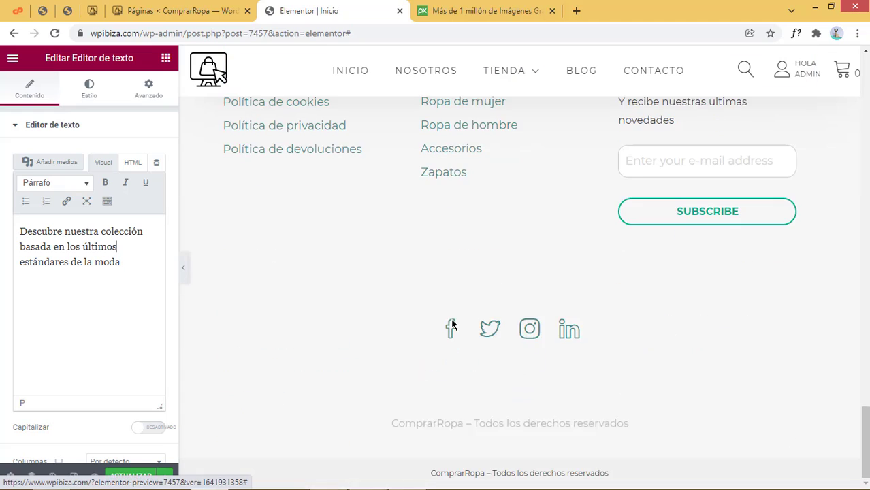
{"action": "scroll", "coordinate": [452, 326], "scroll_direction": "up", "scroll_amount": 5}
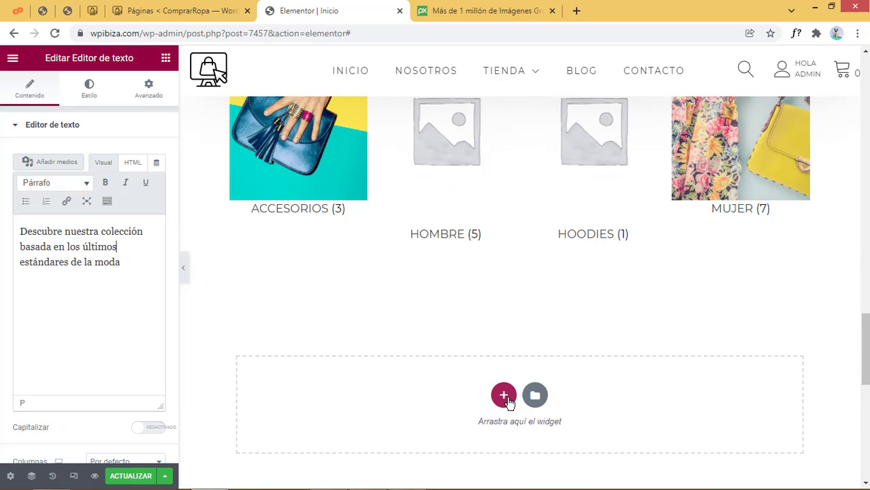
{"action": "left_click", "coordinate": [506, 400]}
{"action": "scroll", "coordinate": [528, 389], "scroll_direction": "down", "scroll_amount": 4}
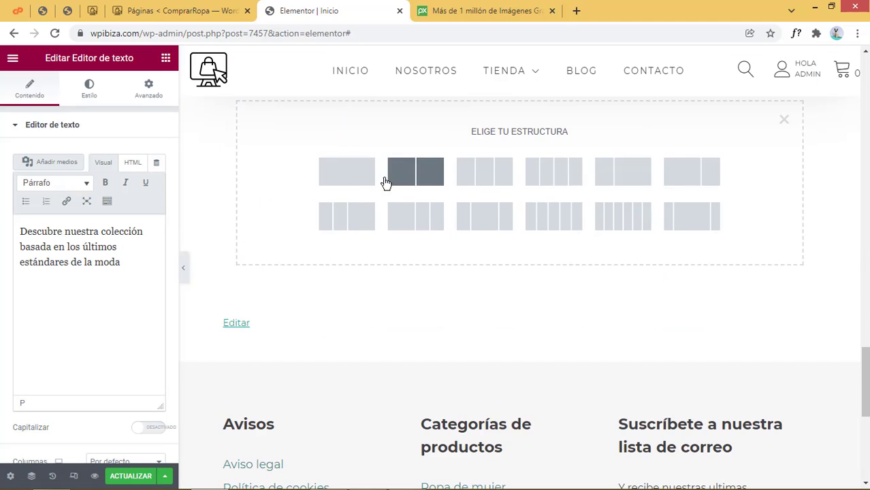
{"action": "left_click", "coordinate": [484, 171]}
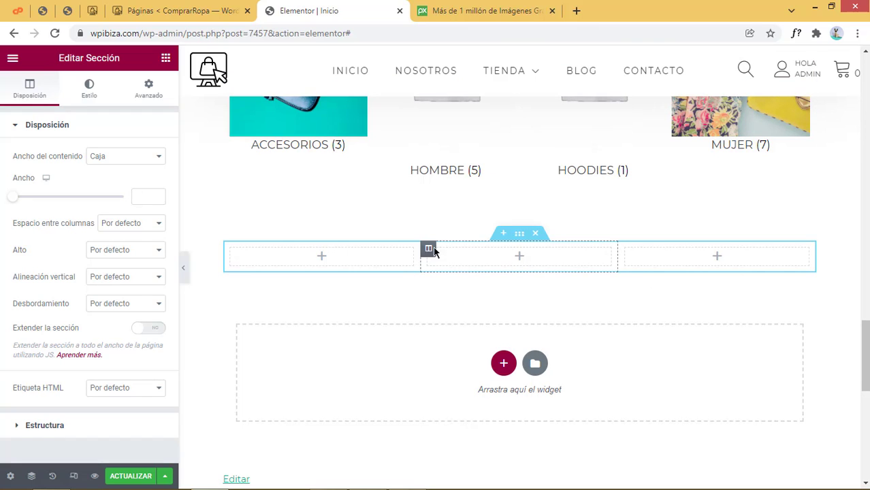
{"action": "left_click", "coordinate": [322, 259]}
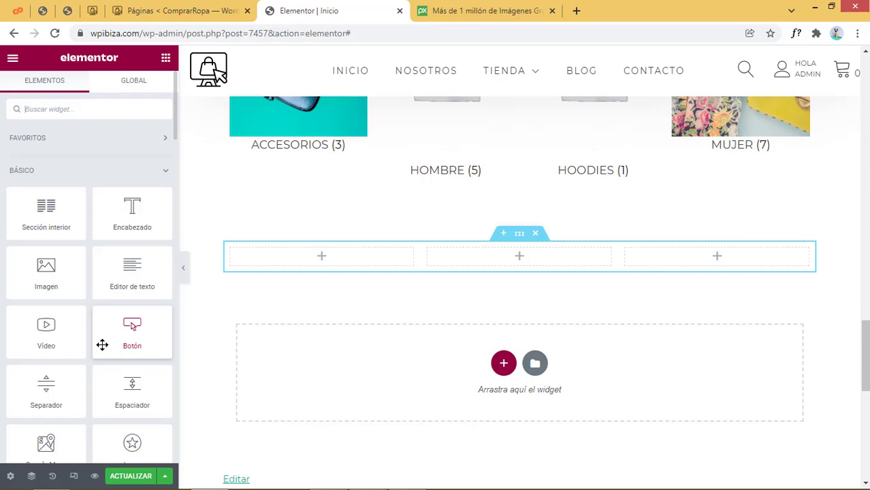
{"action": "left_click", "coordinate": [535, 234]}
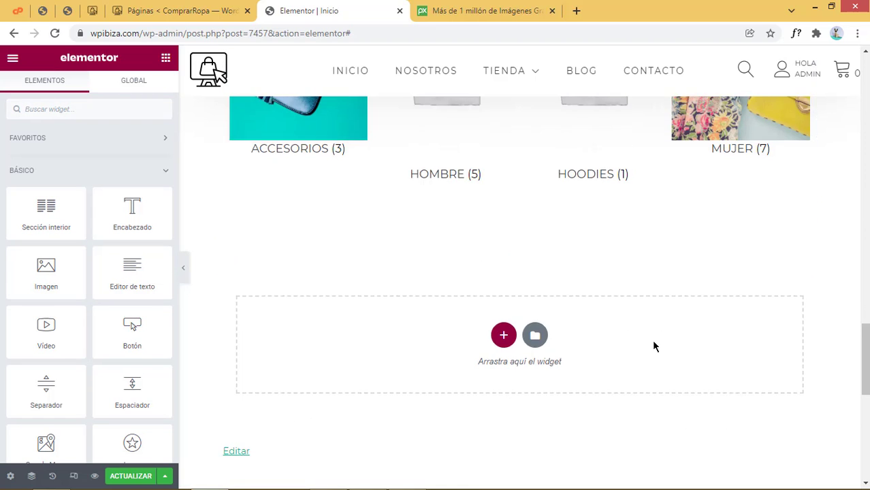
Inspect the Colección verano 2022 grid's shortcode [products limit="6" columns="6"]
{"action": "scroll", "coordinate": [655, 346], "scroll_direction": "up", "scroll_amount": 10}
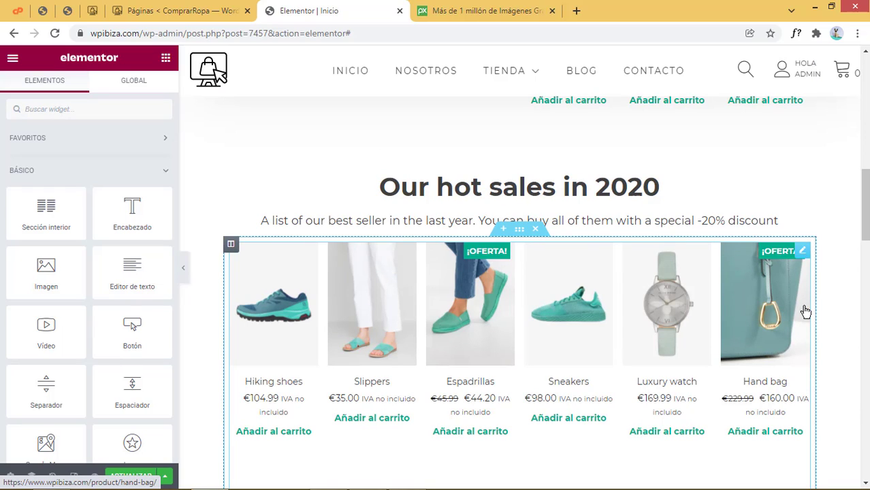
{"action": "scroll", "coordinate": [806, 311], "scroll_direction": "up", "scroll_amount": 8}
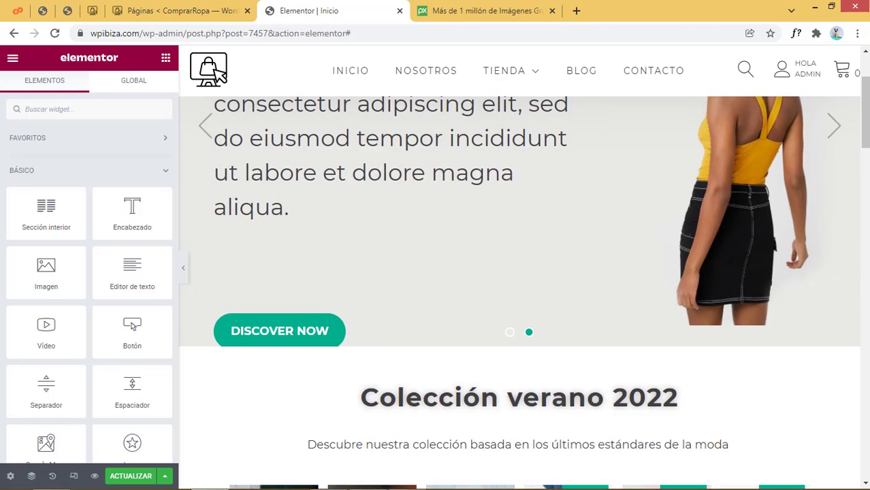
{"action": "scroll", "coordinate": [806, 311], "scroll_direction": "down", "scroll_amount": 4}
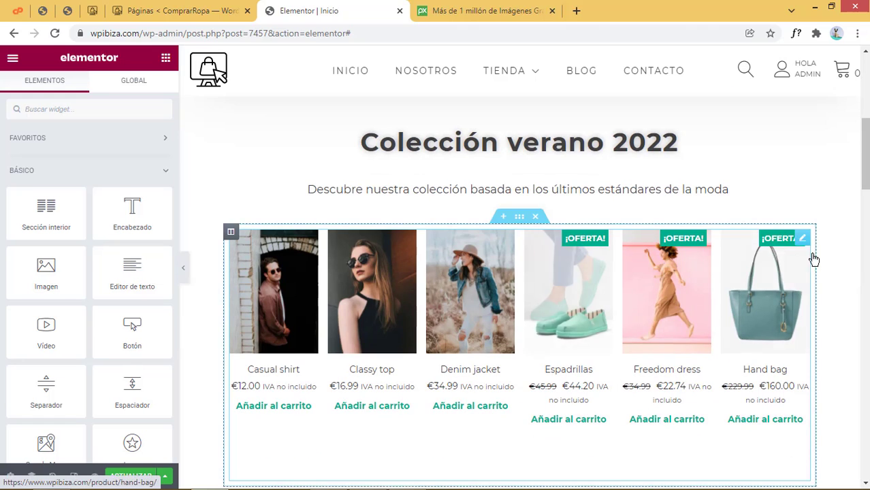
{"action": "left_click", "coordinate": [804, 240]}
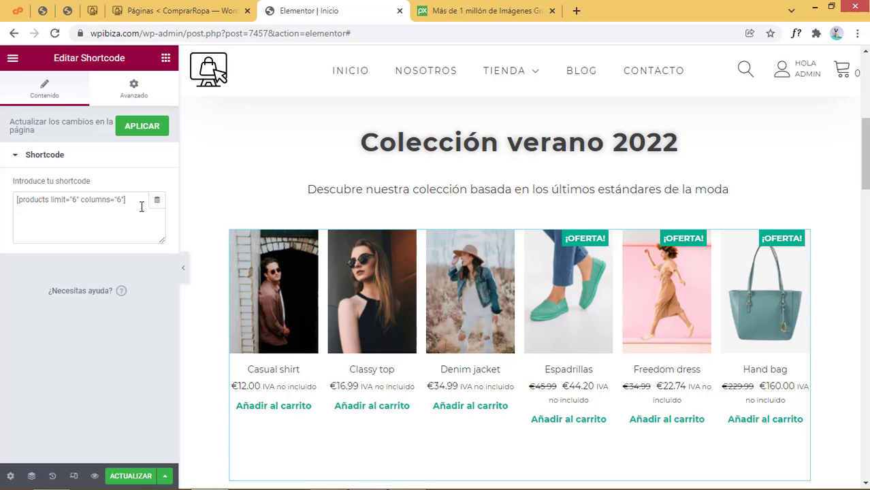
{"action": "left_click_drag", "start_coordinate": [134, 200], "coordinate": [1, 207]}
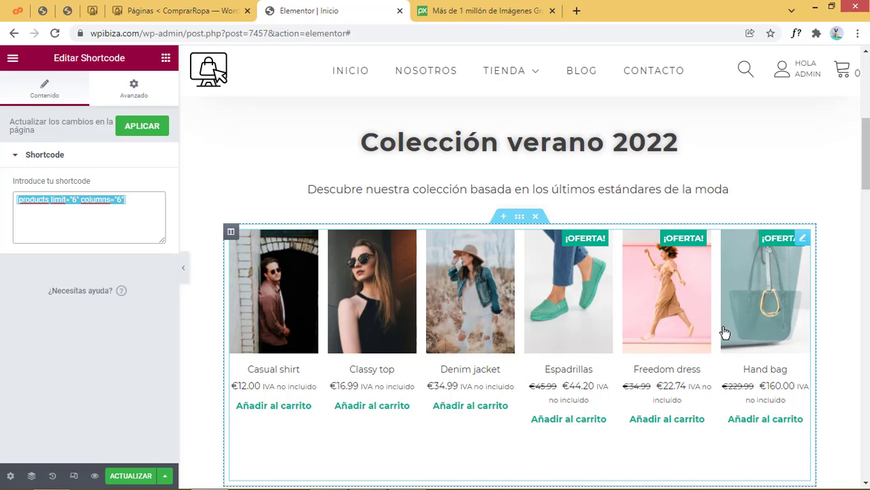
{"action": "scroll", "coordinate": [712, 421], "scroll_direction": "down", "scroll_amount": 4}
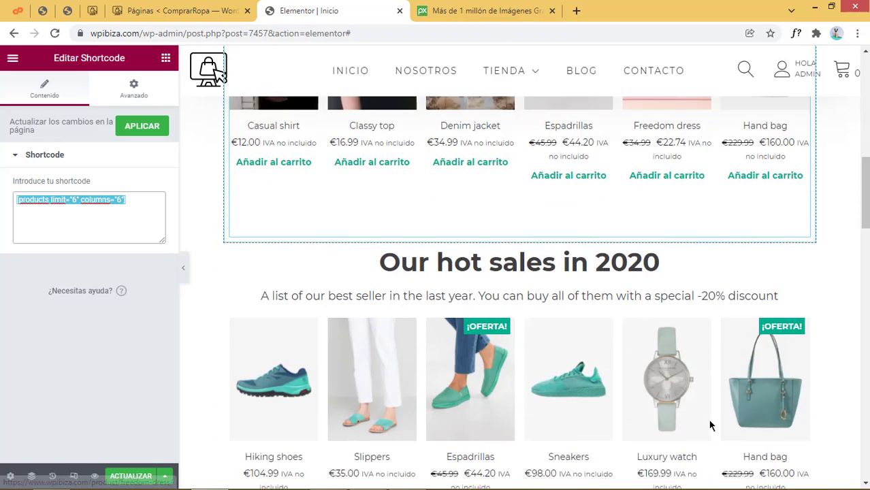
{"action": "scroll", "coordinate": [230, 282], "scroll_direction": "up", "scroll_amount": 2}
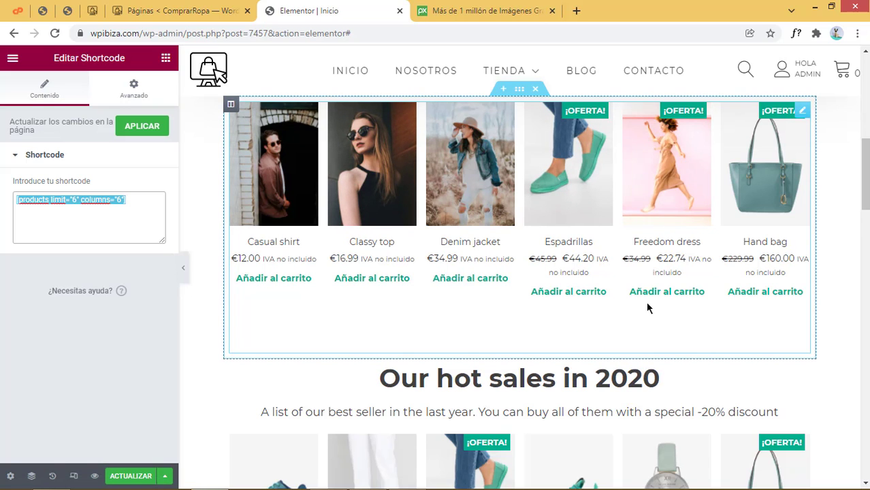
{"action": "scroll", "coordinate": [621, 356], "scroll_direction": "down", "scroll_amount": 3}
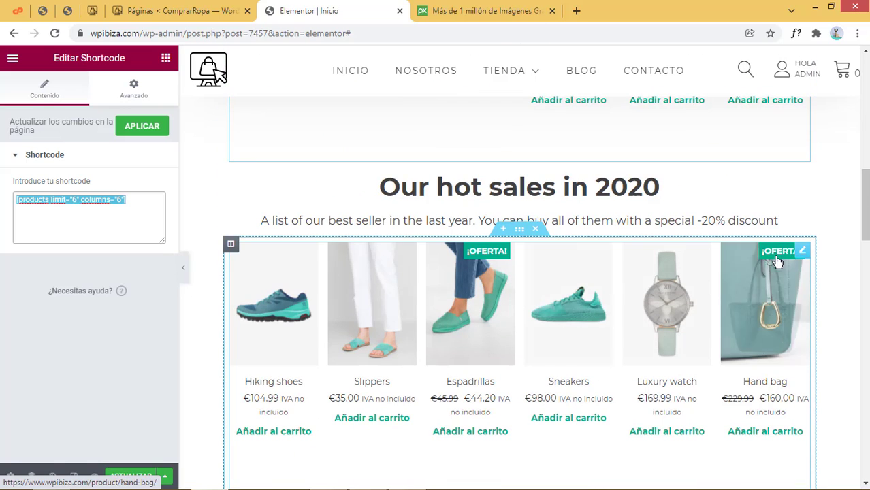
Compare it with the hot sales products widget's shortcode
{"action": "left_click", "coordinate": [803, 251]}
{"action": "scroll", "coordinate": [550, 394], "scroll_direction": "up", "scroll_amount": 6}
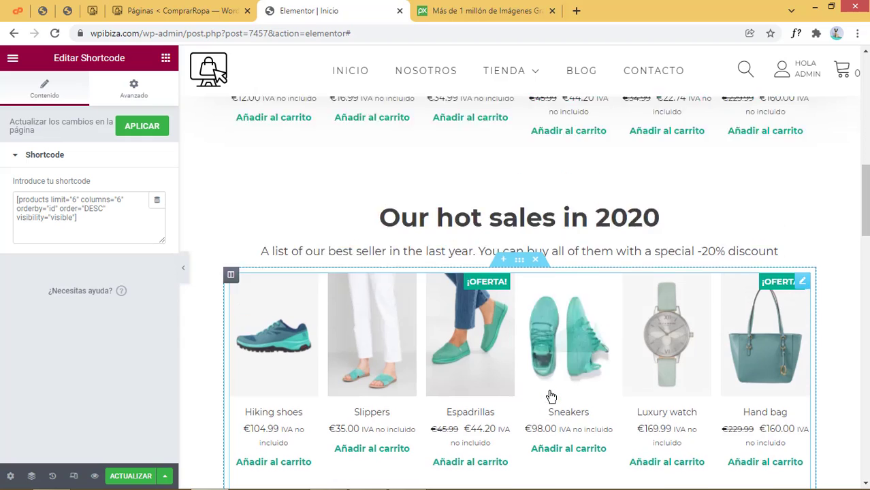
{"action": "scroll", "coordinate": [528, 340], "scroll_direction": "down", "scroll_amount": 2}
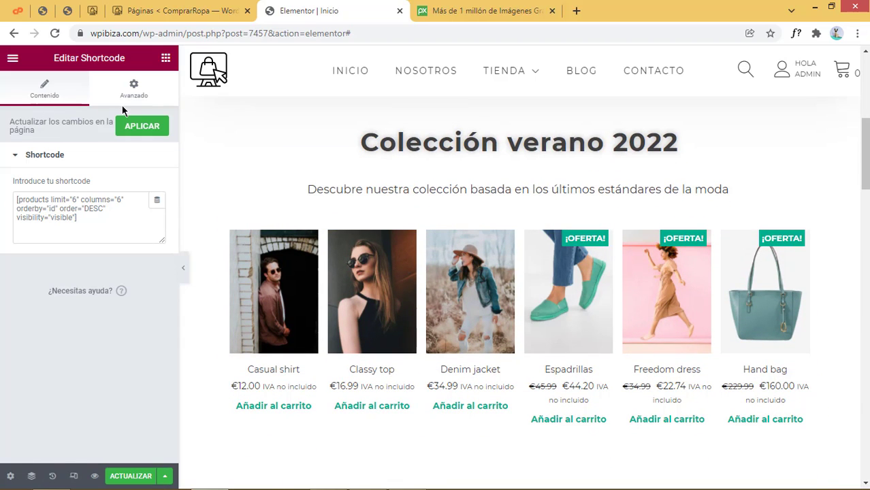
{"action": "scroll", "coordinate": [521, 342], "scroll_direction": "down", "scroll_amount": 2}
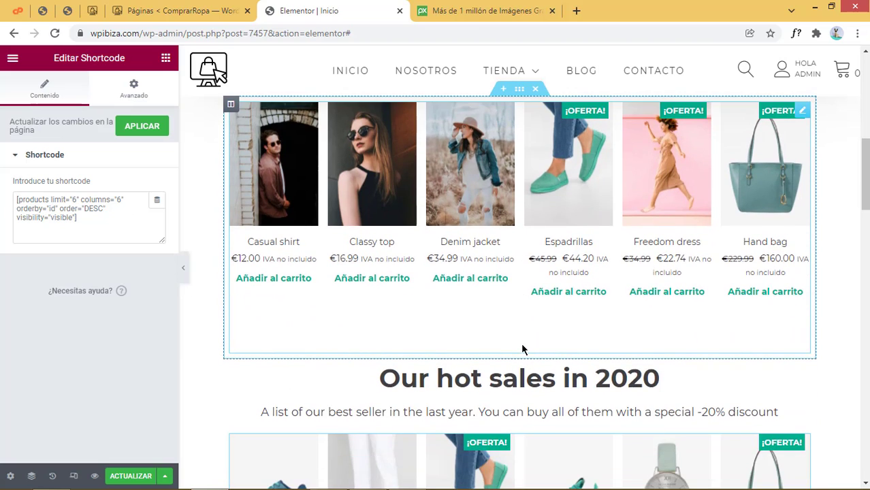
{"action": "scroll", "coordinate": [521, 349], "scroll_direction": "up", "scroll_amount": 2}
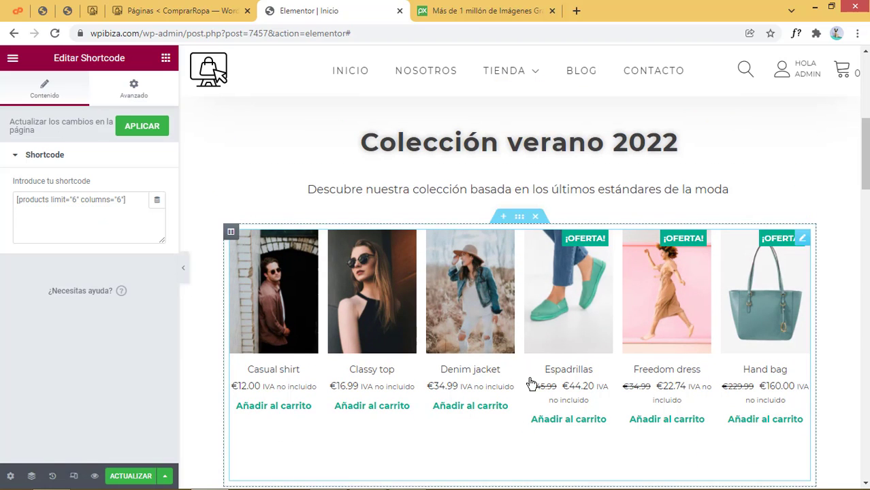
{"action": "scroll", "coordinate": [531, 385], "scroll_direction": "down", "scroll_amount": 5}
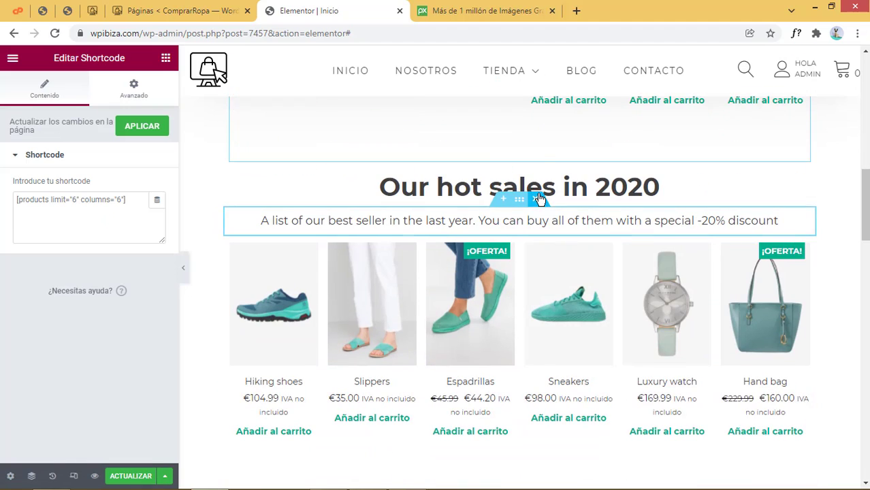
Delete the hot sales subtitle, retitle its heading 'Lo mas vendido en 2021', and open its products grid
{"action": "left_click", "coordinate": [539, 198]}
{"action": "left_click", "coordinate": [653, 187]}
{"action": "left_click_drag", "start_coordinate": [103, 176], "coordinate": [2, 174]}
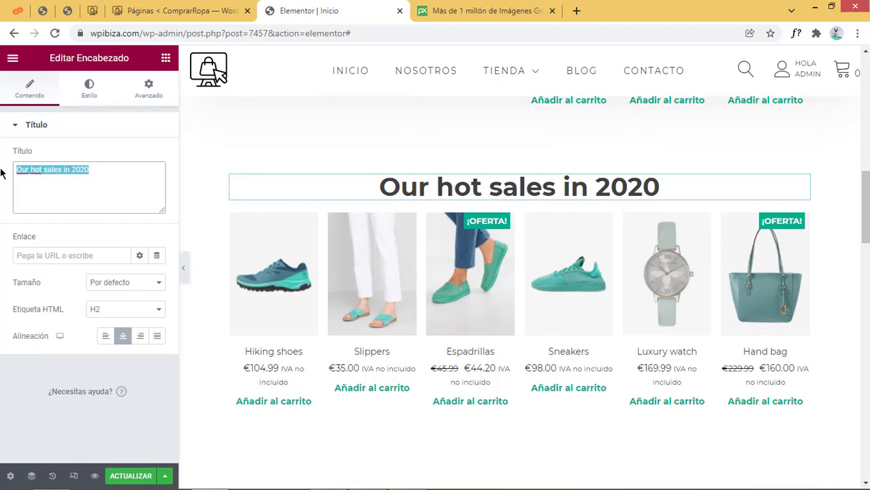
{"action": "type", "text": "Lo ma"}
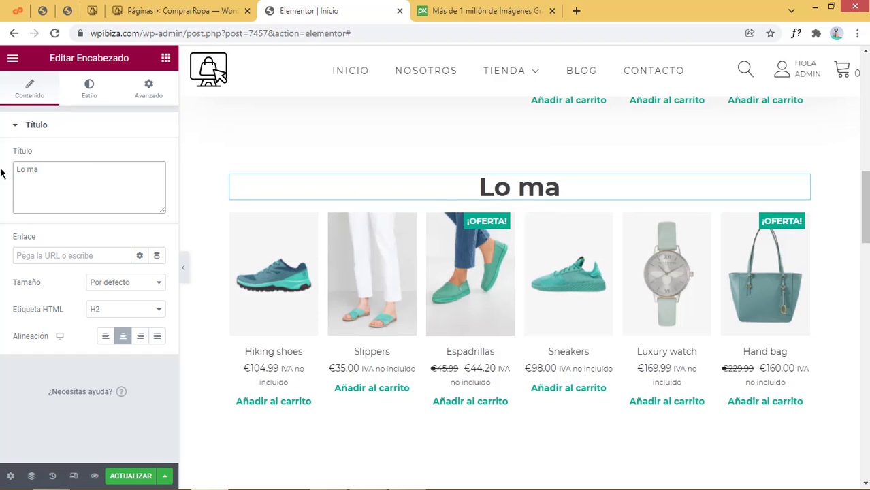
{"action": "type", "text": "s vendido en"}
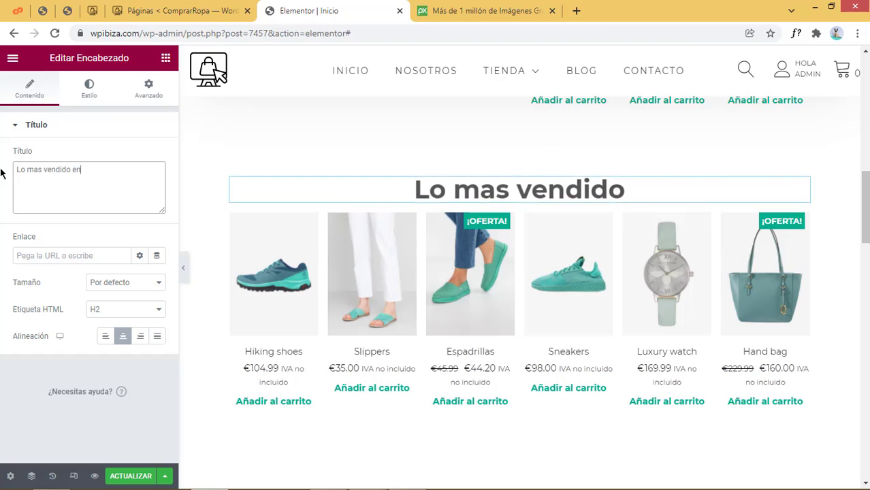
{"action": "type", "text": " 2021"}
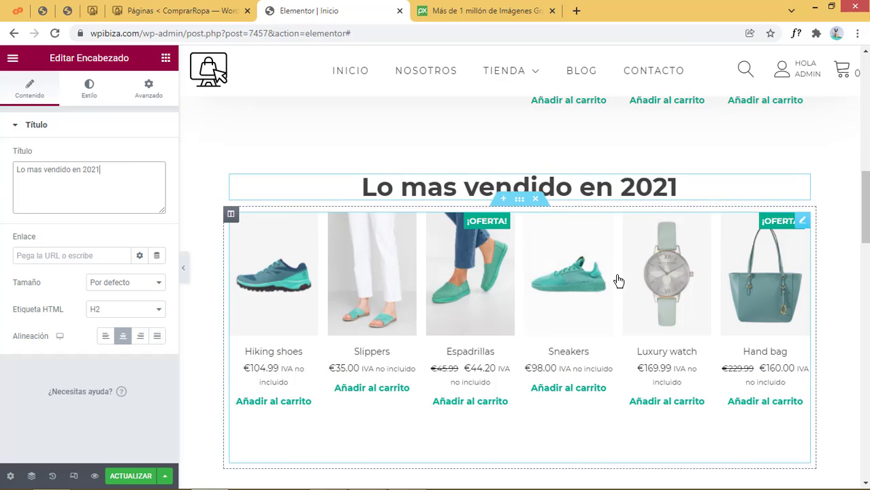
{"action": "scroll", "coordinate": [617, 278], "scroll_direction": "down", "scroll_amount": 3}
{"action": "scroll", "coordinate": [620, 279], "scroll_direction": "up", "scroll_amount": 1}
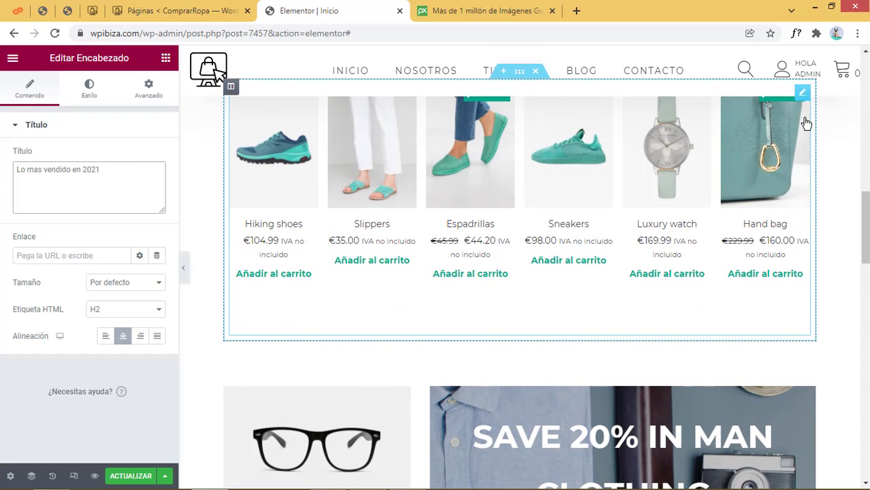
{"action": "left_click", "coordinate": [802, 94]}
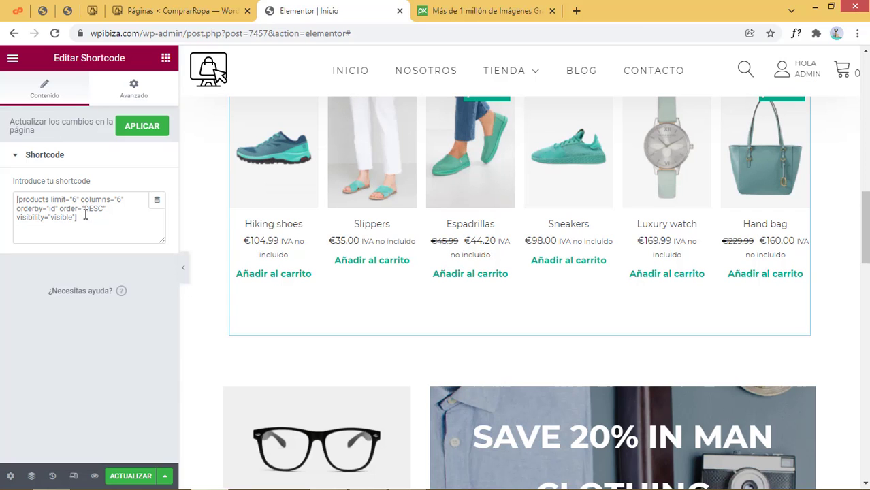
In the widget library, collapse the Básico group and expand General
{"action": "scroll", "coordinate": [279, 245], "scroll_direction": "up", "scroll_amount": 2}
{"action": "scroll", "coordinate": [608, 298], "scroll_direction": "down", "scroll_amount": 1}
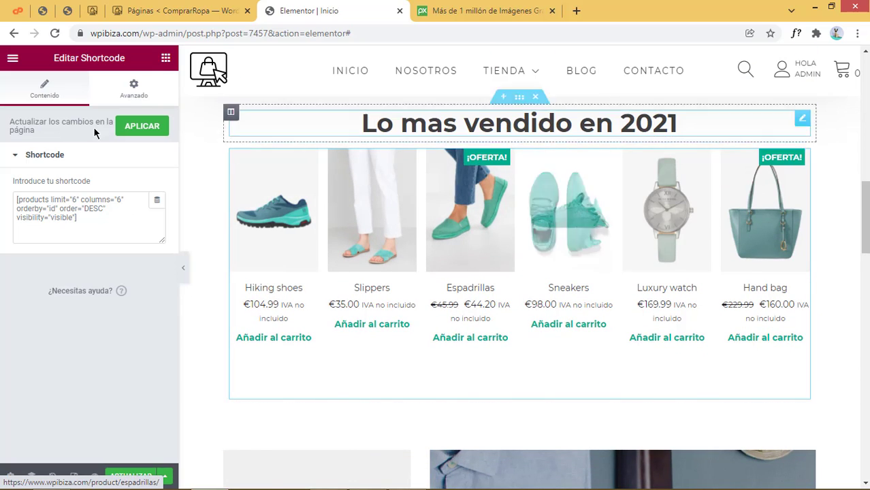
{"action": "left_click", "coordinate": [165, 57]}
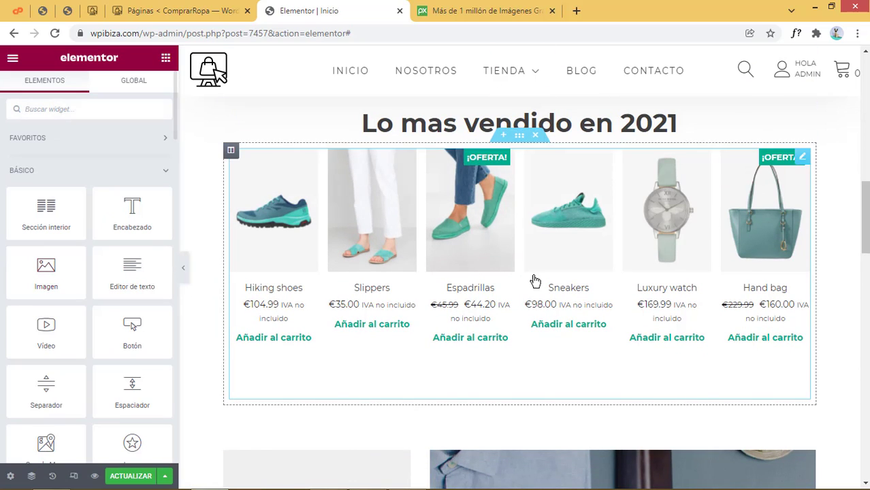
{"action": "left_click", "coordinate": [58, 174]}
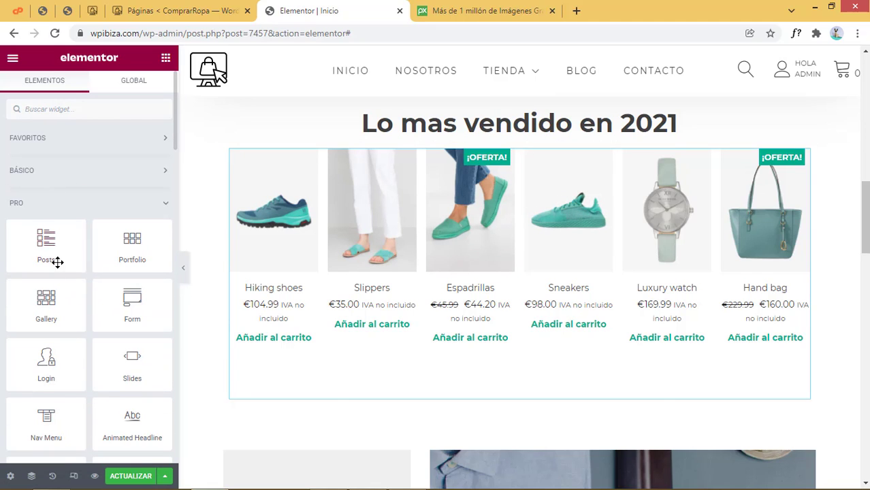
{"action": "left_click", "coordinate": [49, 213]}
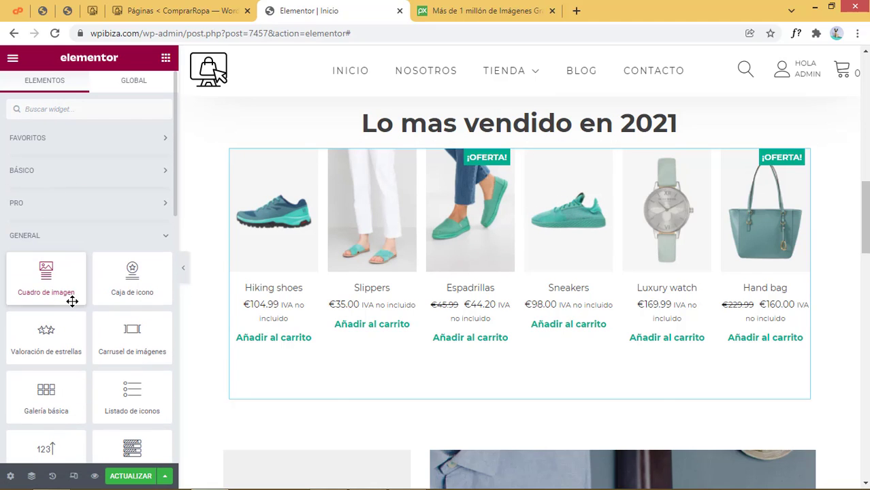
{"action": "scroll", "coordinate": [71, 300], "scroll_direction": "down", "scroll_amount": 10}
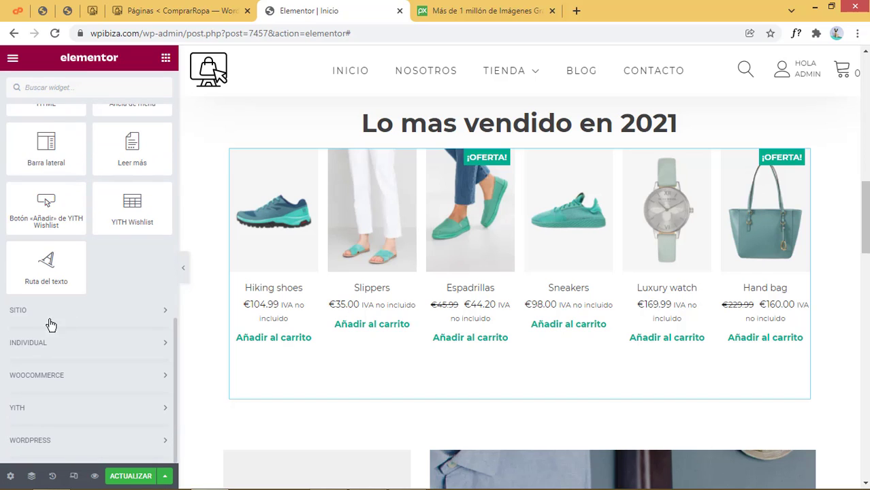
Drop a WooCommerce Products widget below the best-sellers grid and set it to 6 columns, 1 row
{"action": "left_click", "coordinate": [38, 379]}
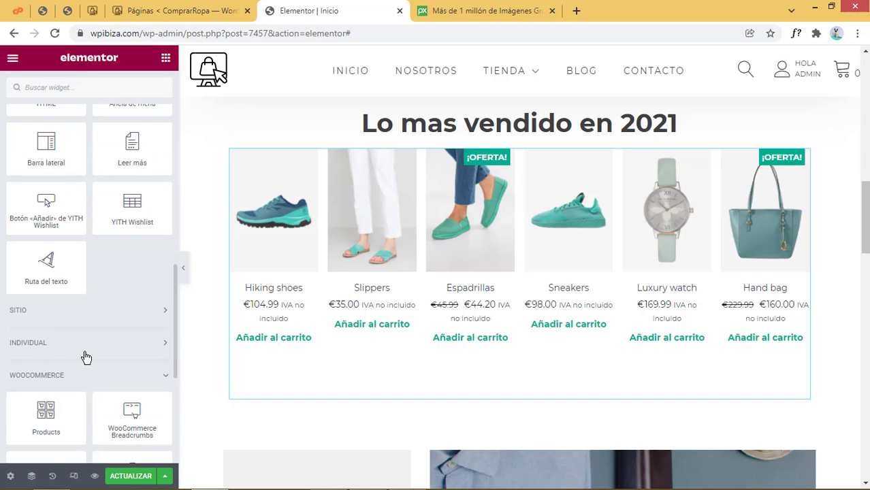
{"action": "scroll", "coordinate": [82, 351], "scroll_direction": "down", "scroll_amount": 4}
{"action": "left_click_drag", "start_coordinate": [70, 167], "coordinate": [492, 407]}
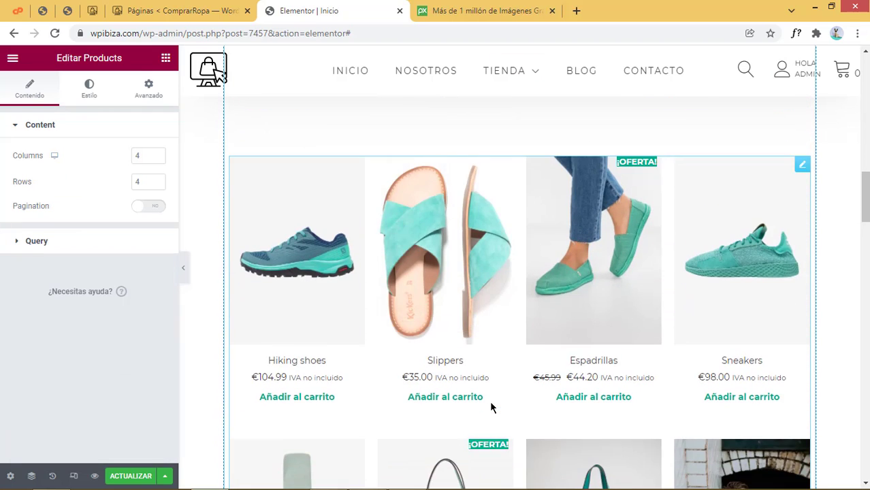
{"action": "scroll", "coordinate": [491, 405], "scroll_direction": "up", "scroll_amount": 4}
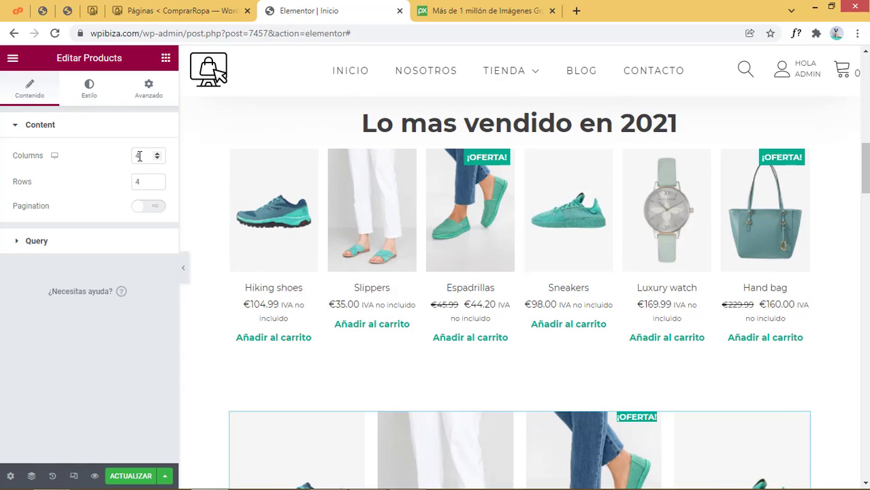
{"action": "left_click_drag", "start_coordinate": [144, 158], "coordinate": [104, 163]}
{"action": "type", "text": "6"}
{"action": "double_click", "coordinate": [139, 180]}
{"action": "type", "text": "1"}
{"action": "left_click", "coordinate": [45, 247]}
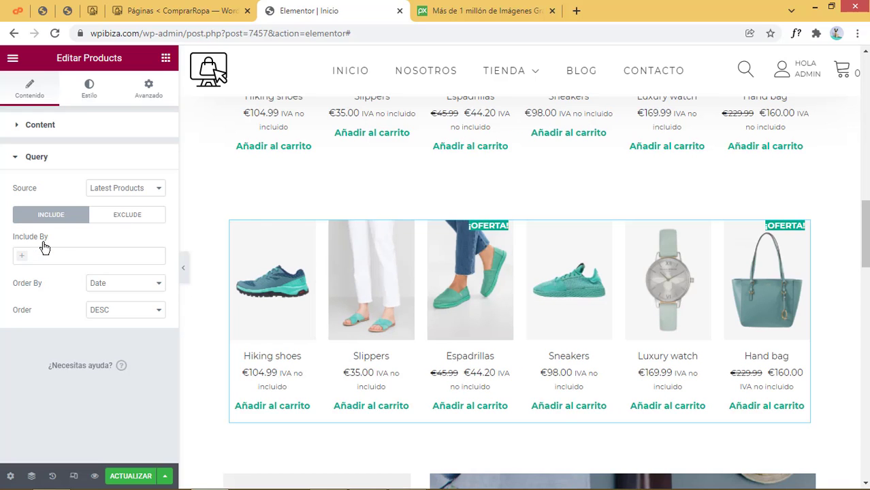
{"action": "left_click", "coordinate": [153, 190]}
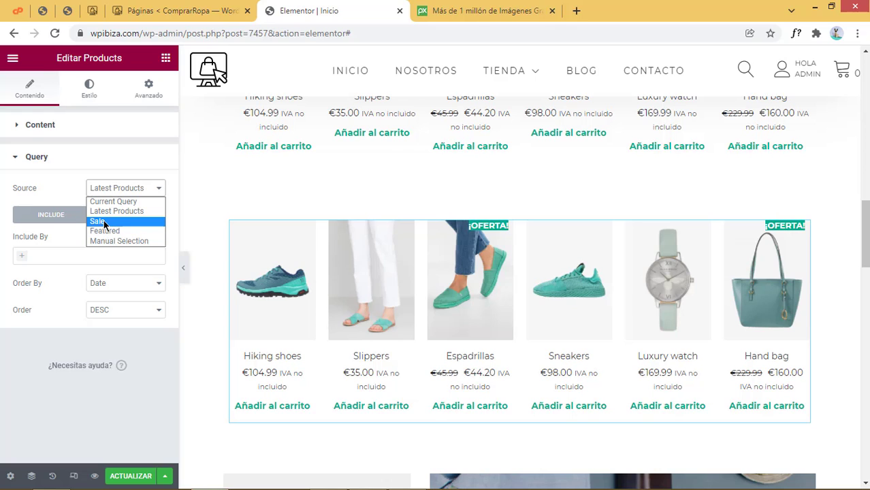
{"action": "left_click", "coordinate": [99, 222]}
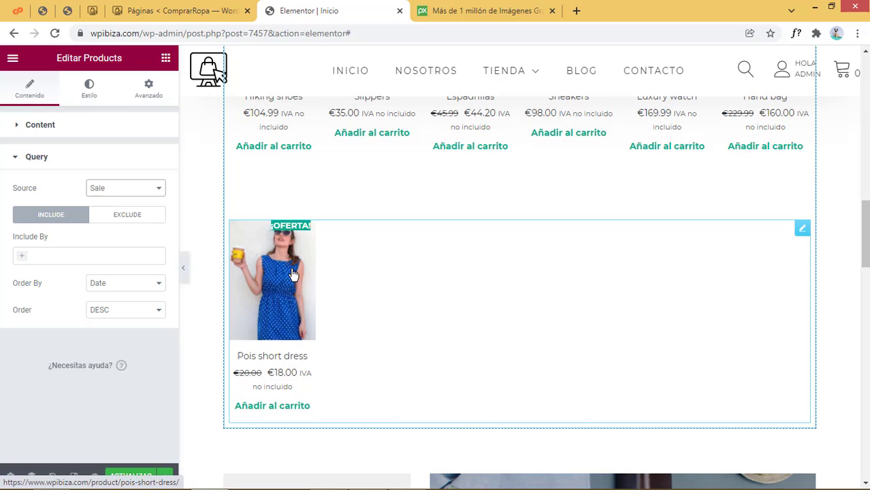
{"action": "left_click", "coordinate": [157, 189]}
{"action": "left_click", "coordinate": [124, 231]}
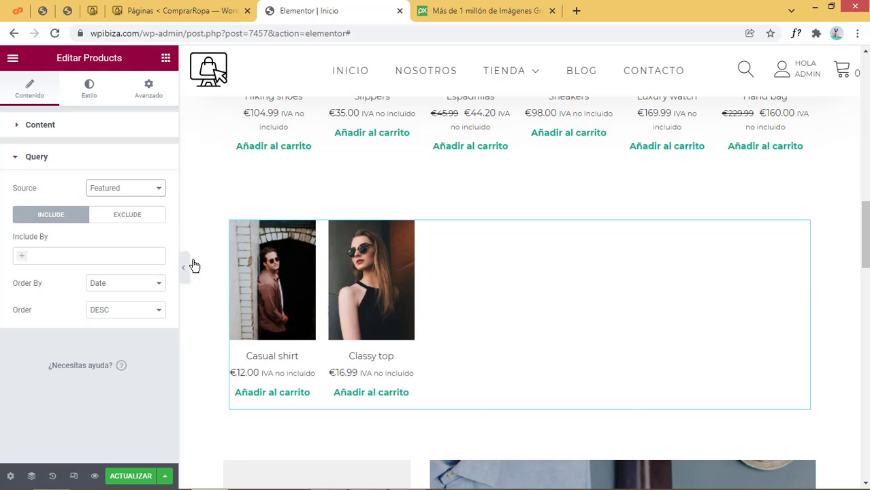
{"action": "left_click", "coordinate": [148, 192]}
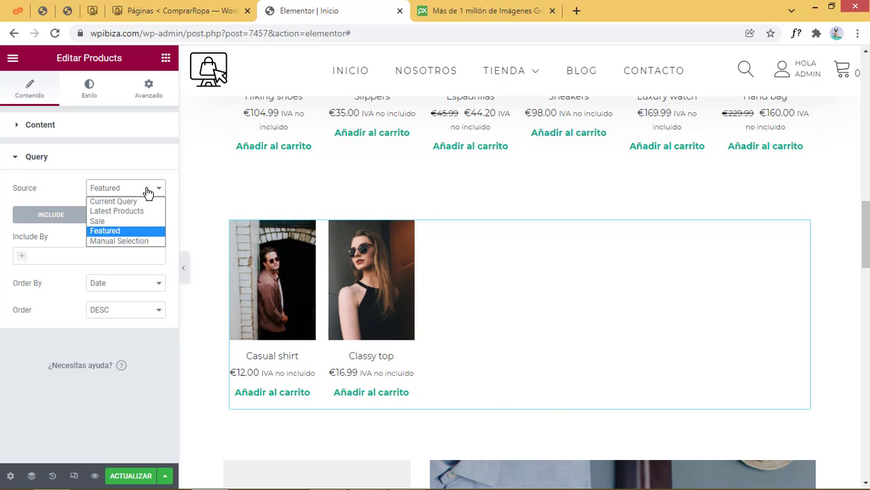
{"action": "left_click", "coordinate": [113, 213]}
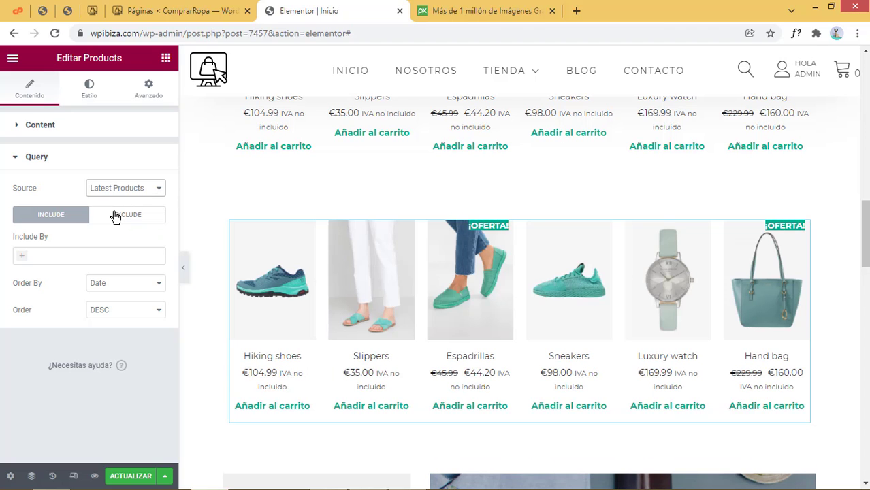
{"action": "scroll", "coordinate": [725, 352], "scroll_direction": "up", "scroll_amount": 3}
{"action": "scroll", "coordinate": [725, 353], "scroll_direction": "up", "scroll_amount": 1}
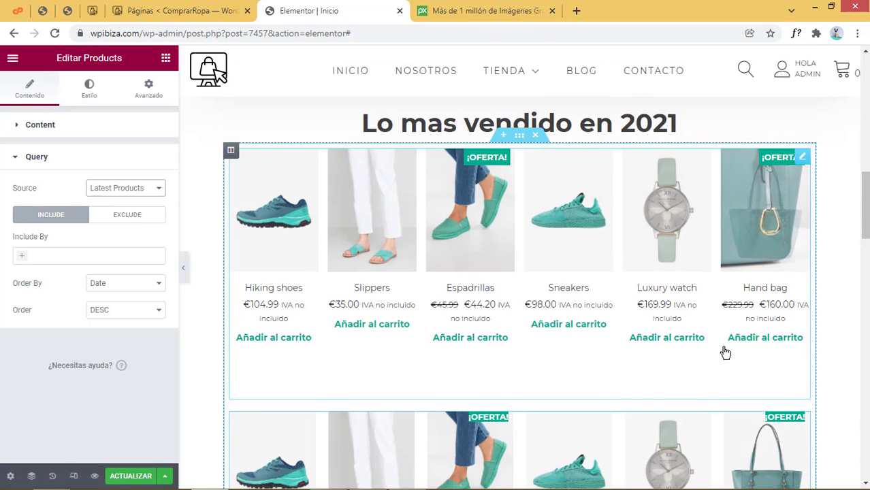
Replace the 'Lo mas vendido en 2021' heading text with 'Ultimos productos'
{"action": "scroll", "coordinate": [725, 353], "scroll_direction": "up", "scroll_amount": 4}
{"action": "scroll", "coordinate": [725, 353], "scroll_direction": "down", "scroll_amount": 3}
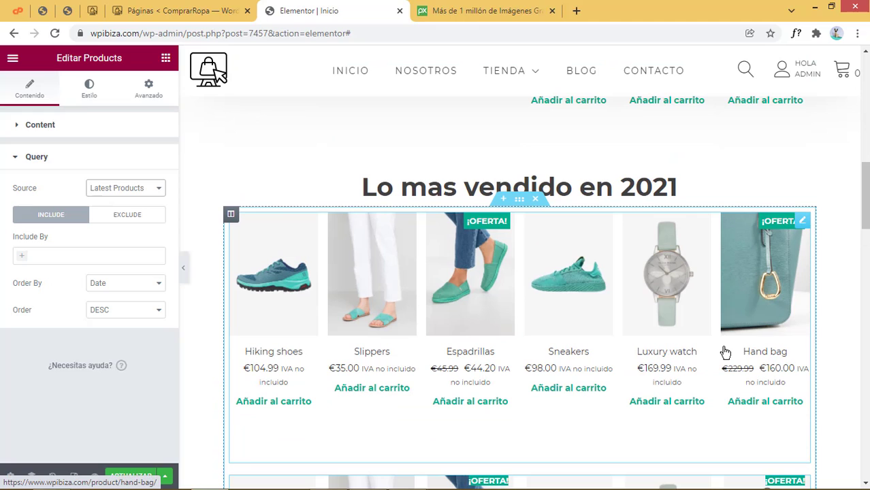
{"action": "left_click", "coordinate": [617, 184]}
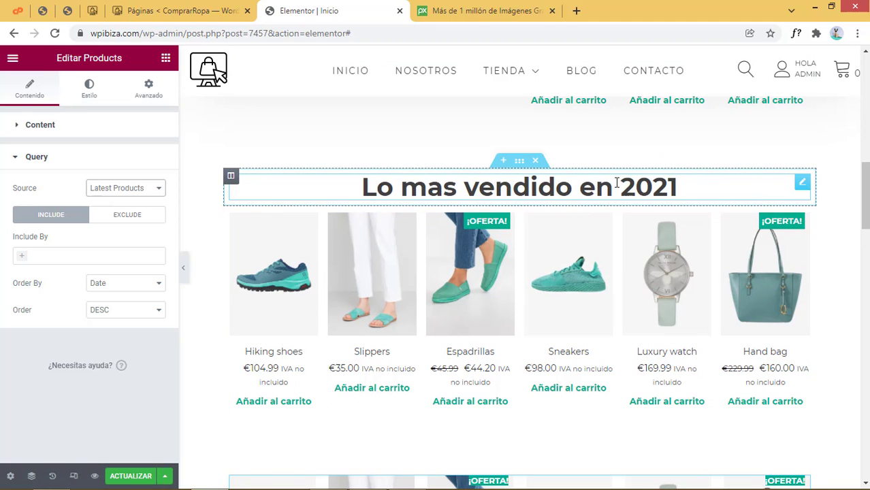
{"action": "left_click", "coordinate": [151, 188]}
{"action": "left_click_drag", "start_coordinate": [151, 188], "coordinate": [2, 171]}
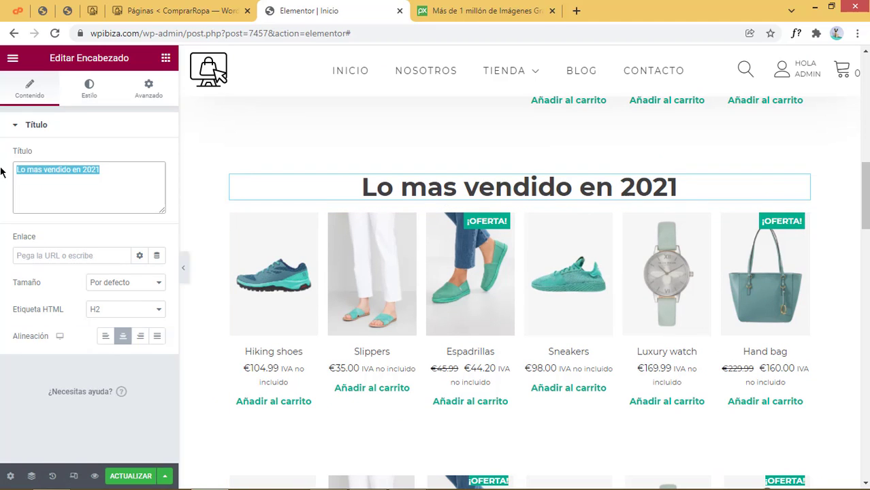
{"action": "type", "text": "Ultimos "}
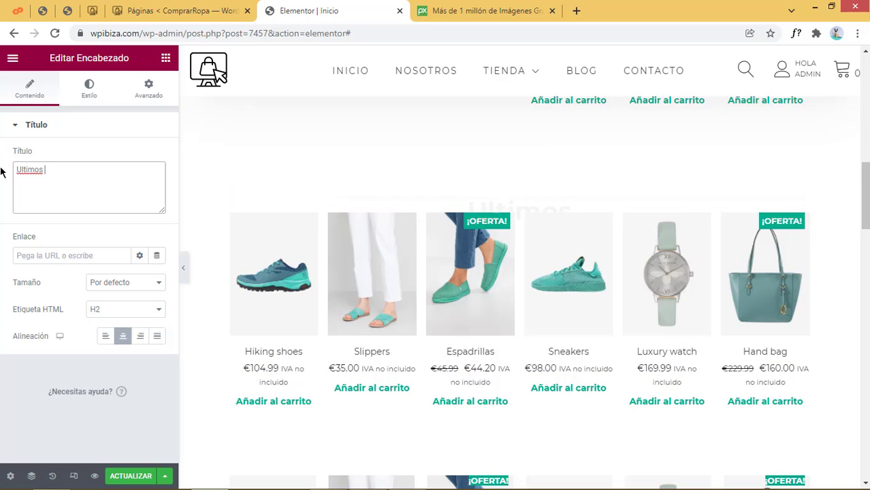
{"action": "type", "text": "produ"}
{"action": "key", "text": "BackSpace"}
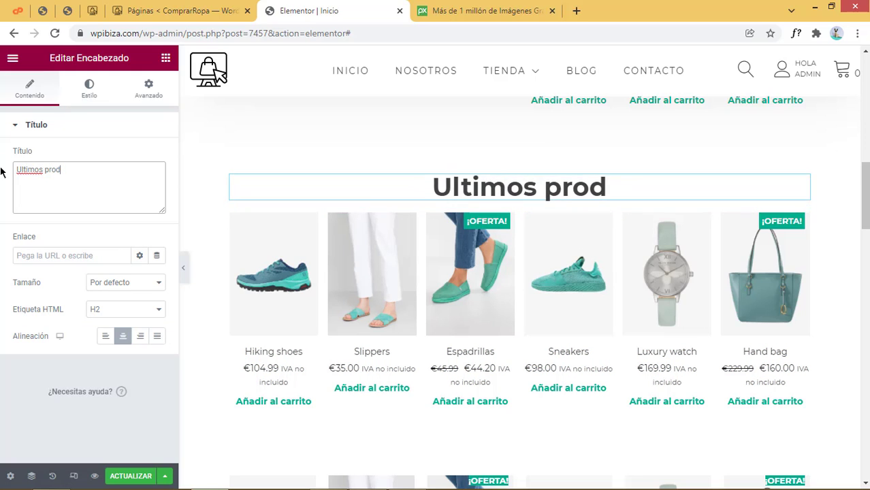
{"action": "type", "text": "uctos"}
Correct the heading's spelling to 'Últimos productos' using the spelling suggestion
{"action": "right_click", "coordinate": [31, 169]}
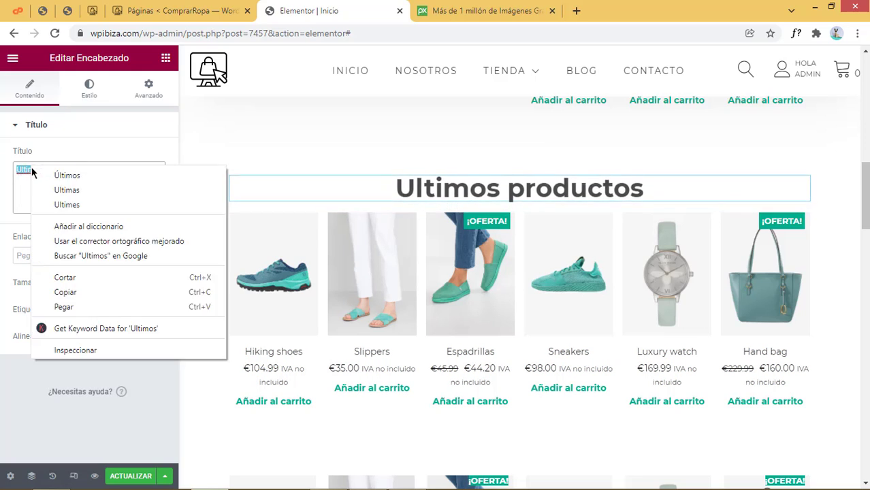
{"action": "left_click", "coordinate": [66, 175]}
{"action": "right_click", "coordinate": [769, 249]}
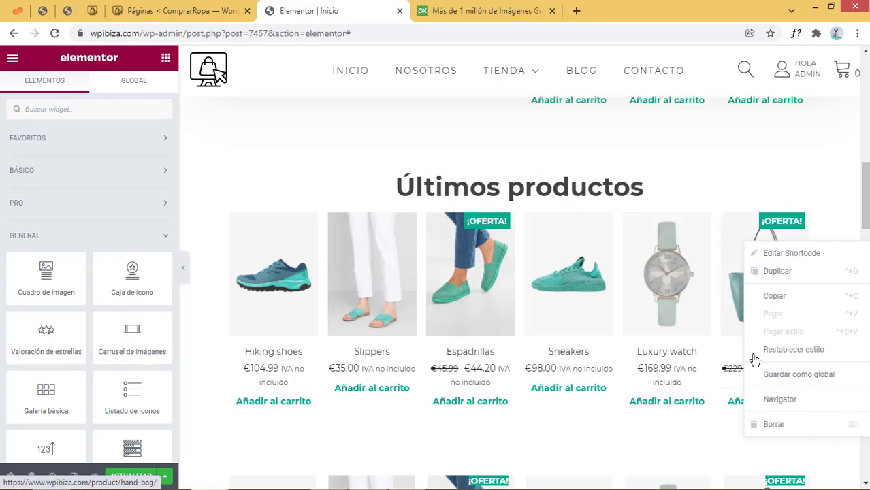
Delete the old product grid and review the new grid's Query sorting and include/exclude filter
{"action": "left_click", "coordinate": [775, 429]}
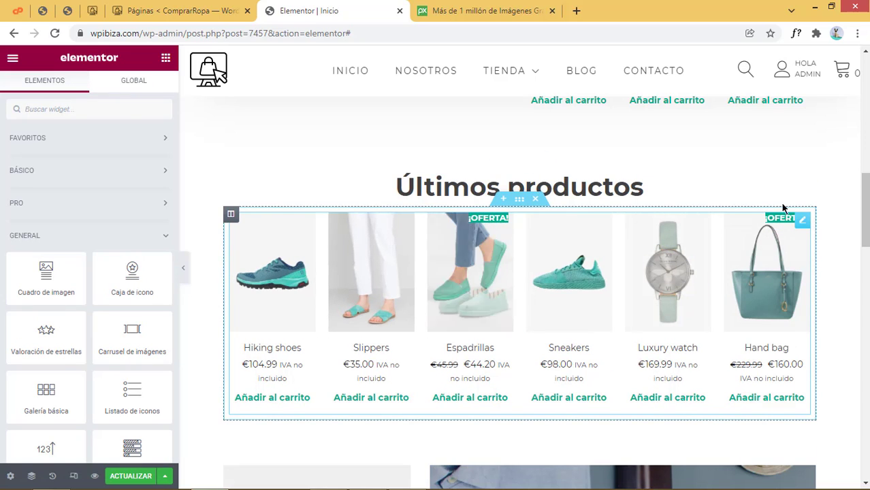
{"action": "left_click", "coordinate": [802, 222]}
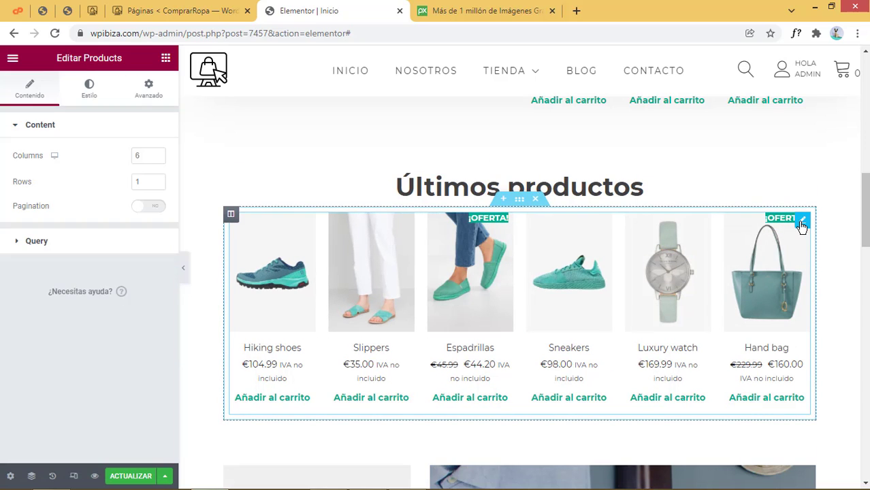
{"action": "left_click", "coordinate": [57, 246]}
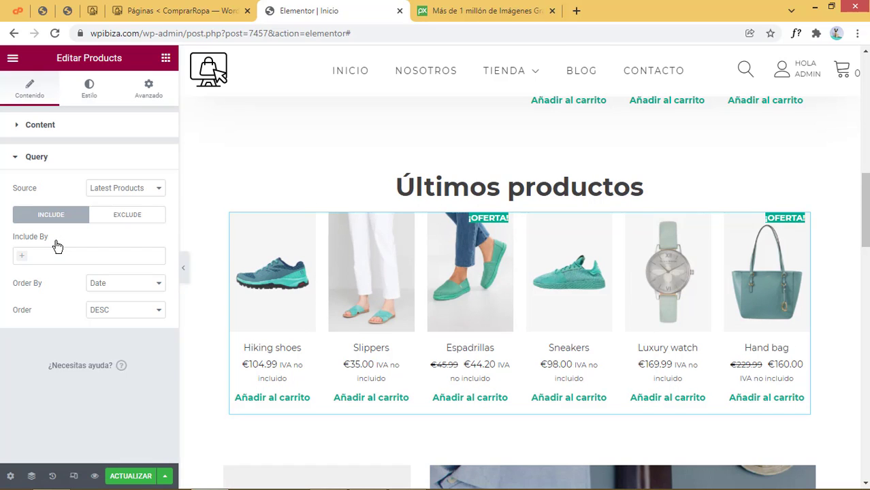
{"action": "left_click", "coordinate": [123, 289]}
{"action": "left_click", "coordinate": [132, 218]}
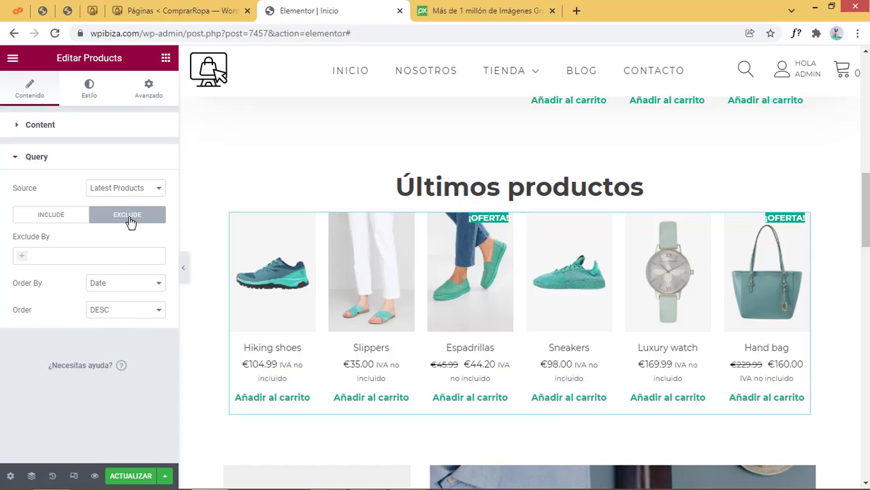
{"action": "left_click", "coordinate": [62, 216]}
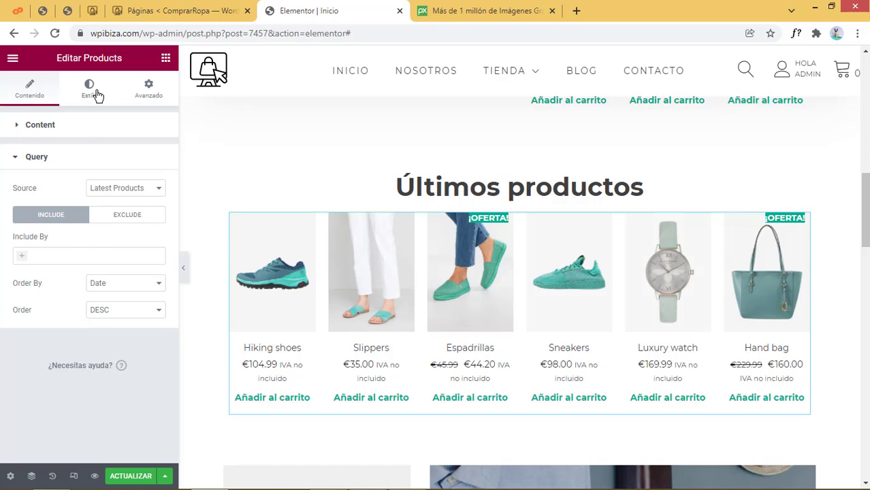
Open the Products widget's Estilo tab and scroll through its gap, title, rating and price controls
{"action": "left_click", "coordinate": [97, 96]}
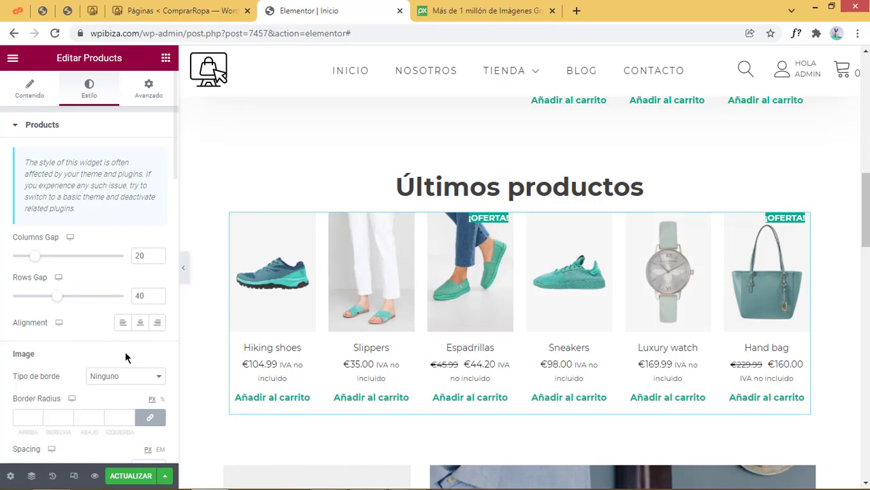
{"action": "scroll", "coordinate": [125, 351], "scroll_direction": "down", "scroll_amount": 2}
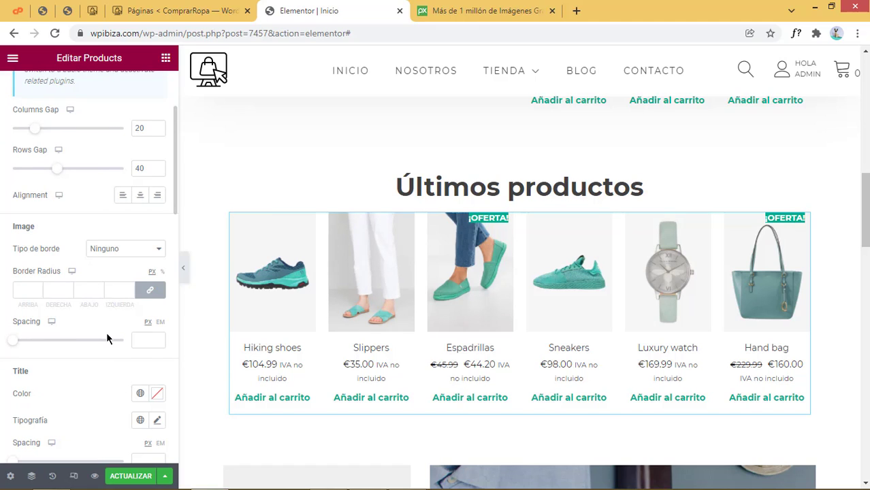
{"action": "scroll", "coordinate": [107, 339], "scroll_direction": "down", "scroll_amount": 2}
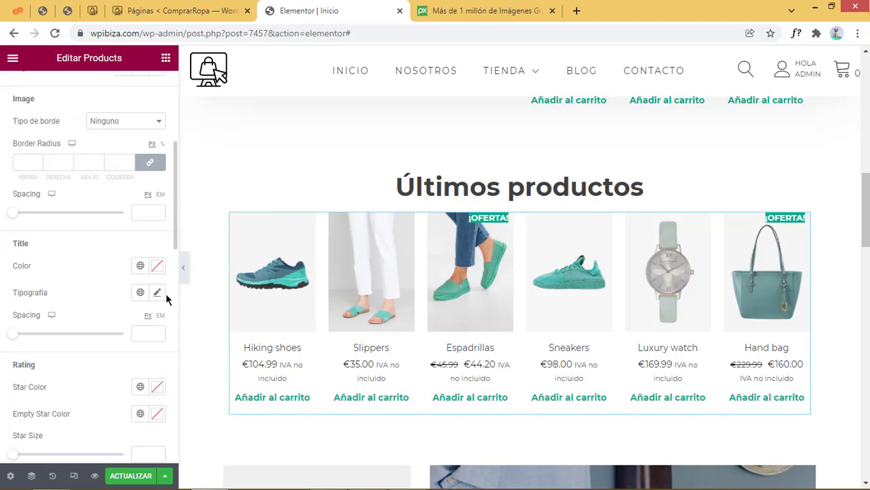
{"action": "scroll", "coordinate": [334, 331], "scroll_direction": "up", "scroll_amount": 3}
{"action": "scroll", "coordinate": [334, 331], "scroll_direction": "down", "scroll_amount": 3}
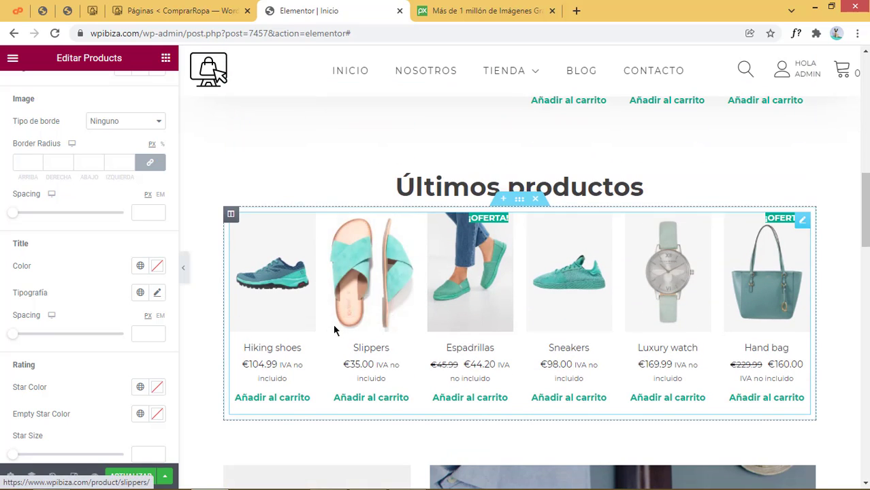
{"action": "scroll", "coordinate": [141, 368], "scroll_direction": "down", "scroll_amount": 1}
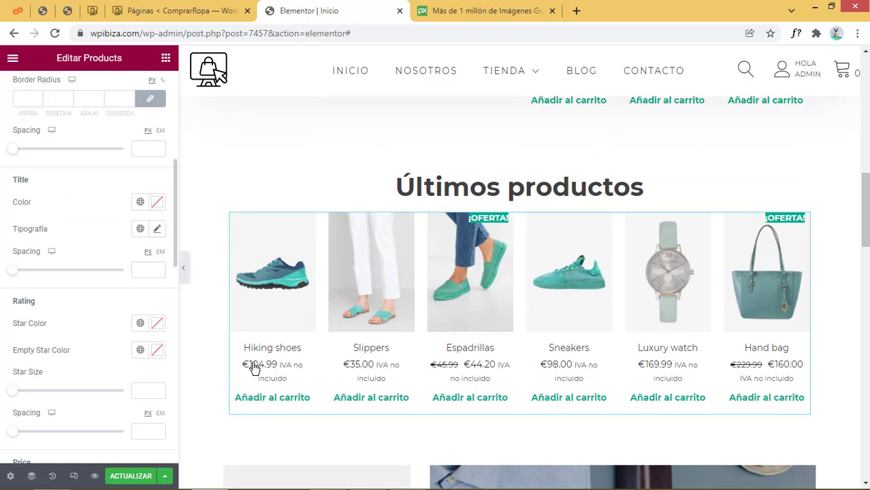
{"action": "scroll", "coordinate": [155, 384], "scroll_direction": "down", "scroll_amount": 3}
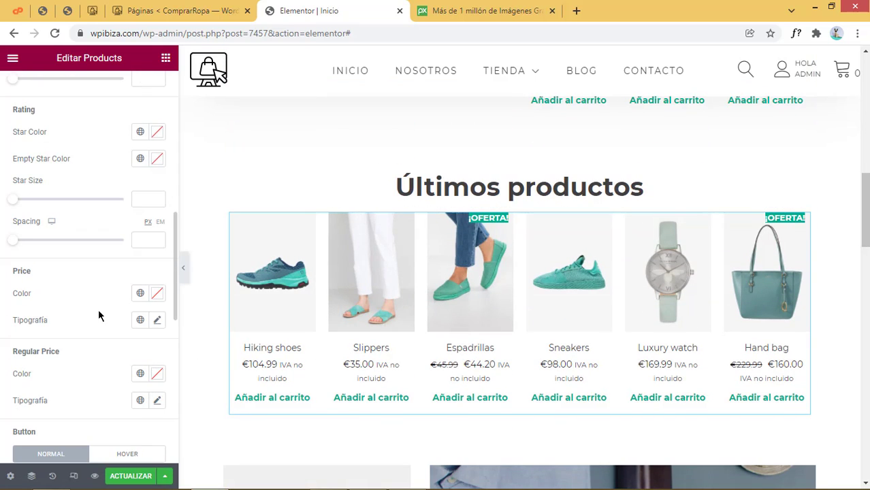
{"action": "scroll", "coordinate": [117, 400], "scroll_direction": "down", "scroll_amount": 2}
{"action": "scroll", "coordinate": [109, 300], "scroll_direction": "up", "scroll_amount": 2}
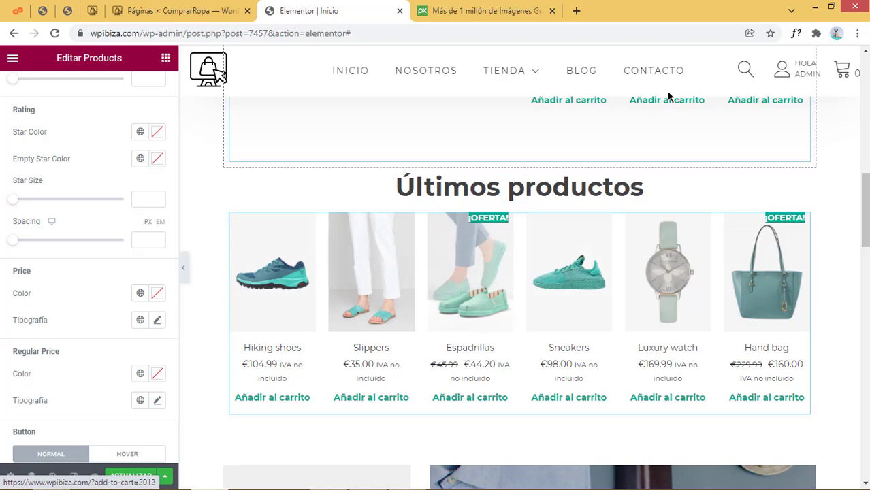
{"action": "scroll", "coordinate": [684, 159], "scroll_direction": "up", "scroll_amount": 7}
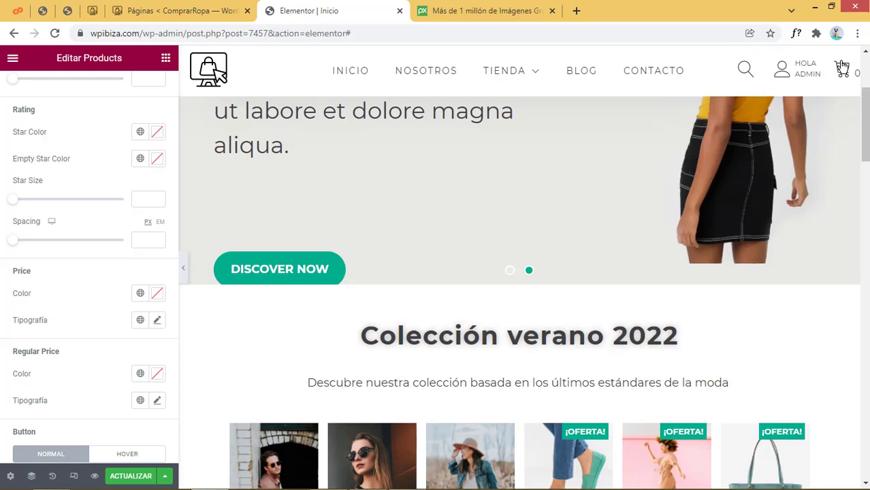
Use ColorZilla's Pick Color From Page to copy the DISCOVER NOW button's teal #01AF8D
{"action": "left_click", "coordinate": [817, 34]}
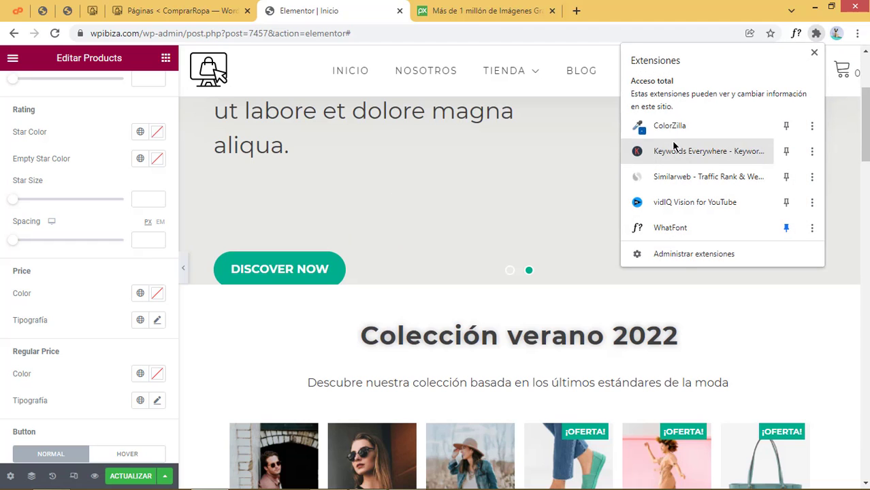
{"action": "left_click", "coordinate": [671, 128]}
{"action": "left_click", "coordinate": [728, 51]}
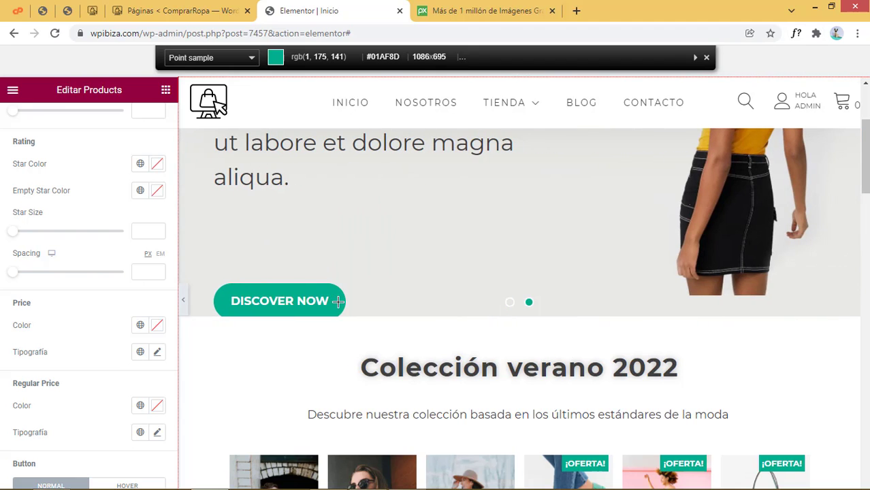
{"action": "left_click", "coordinate": [338, 301]}
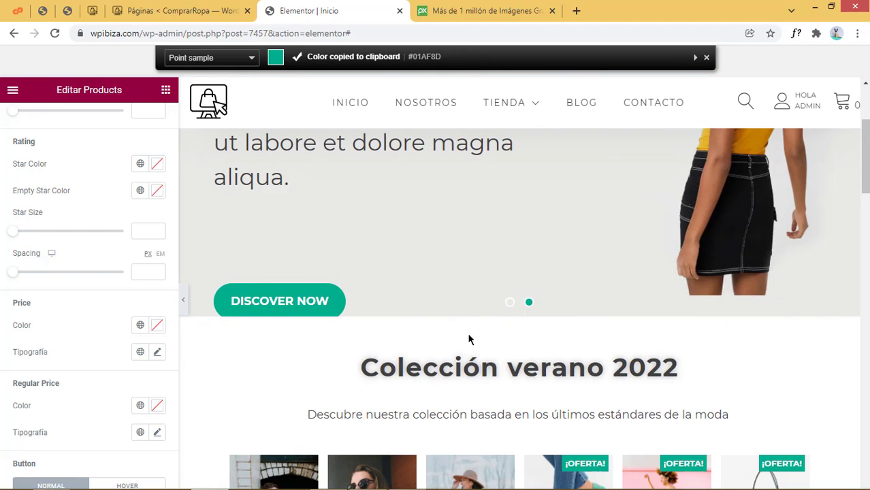
{"action": "scroll", "coordinate": [468, 338], "scroll_direction": "down", "scroll_amount": 4}
{"action": "scroll", "coordinate": [479, 369], "scroll_direction": "down", "scroll_amount": 5}
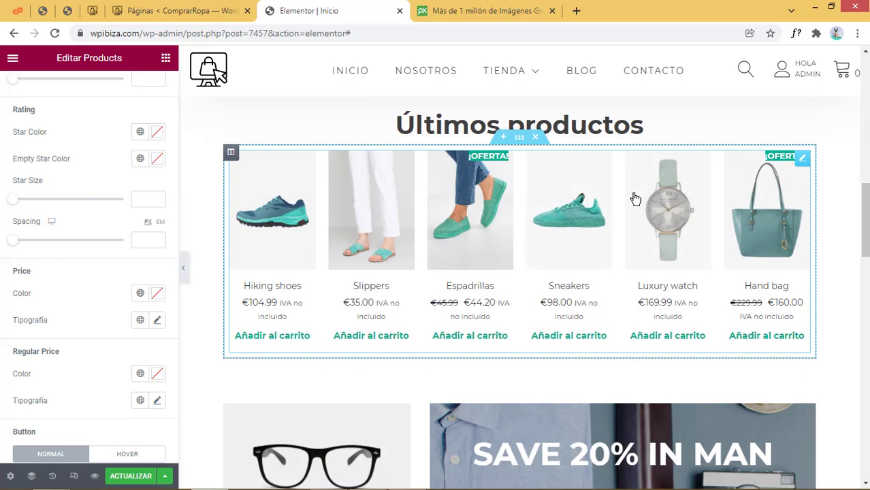
Paste #01AF8D as the custom price colour and start saving it as a global colour
{"action": "scroll", "coordinate": [96, 221], "scroll_direction": "up", "scroll_amount": 2}
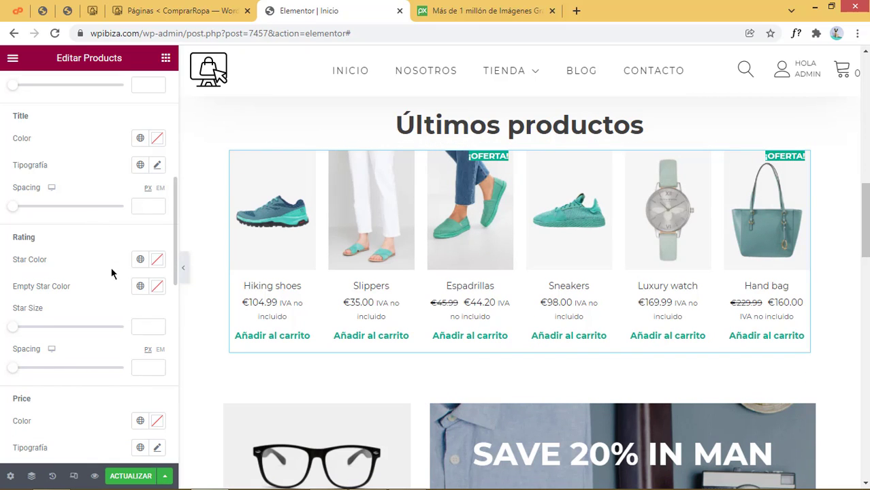
{"action": "scroll", "coordinate": [123, 350], "scroll_direction": "down", "scroll_amount": 3}
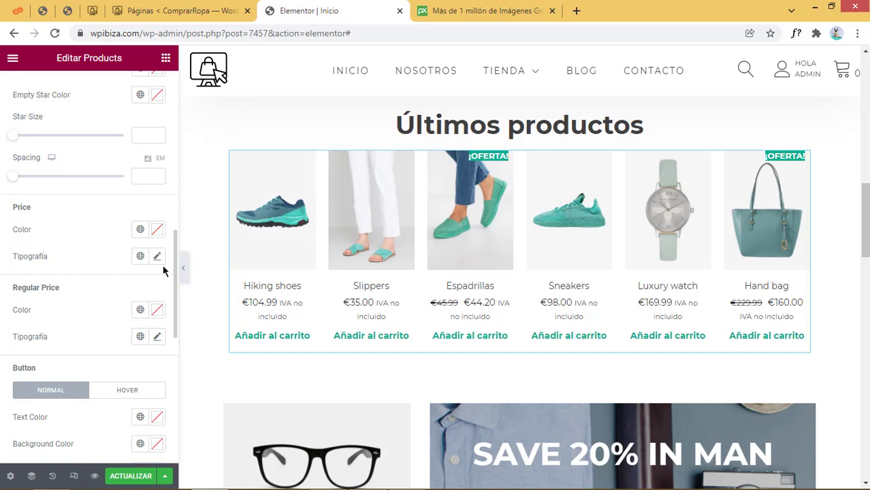
{"action": "left_click", "coordinate": [141, 229]}
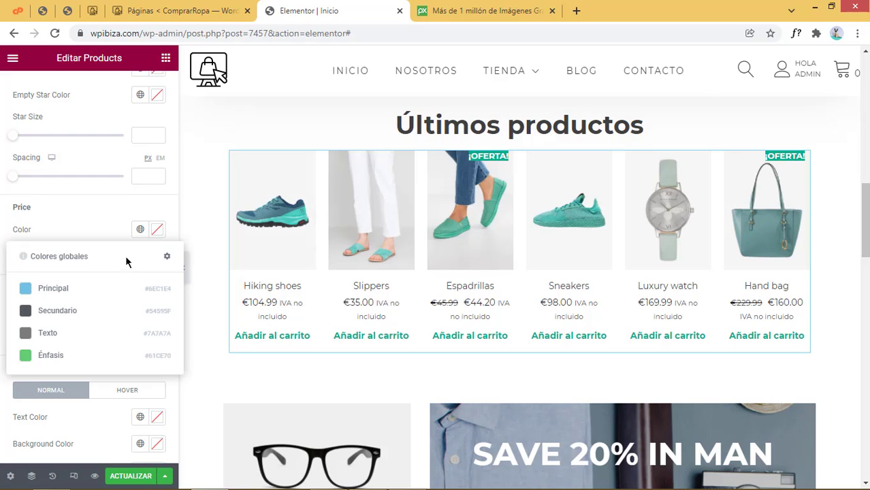
{"action": "left_click", "coordinate": [158, 231]}
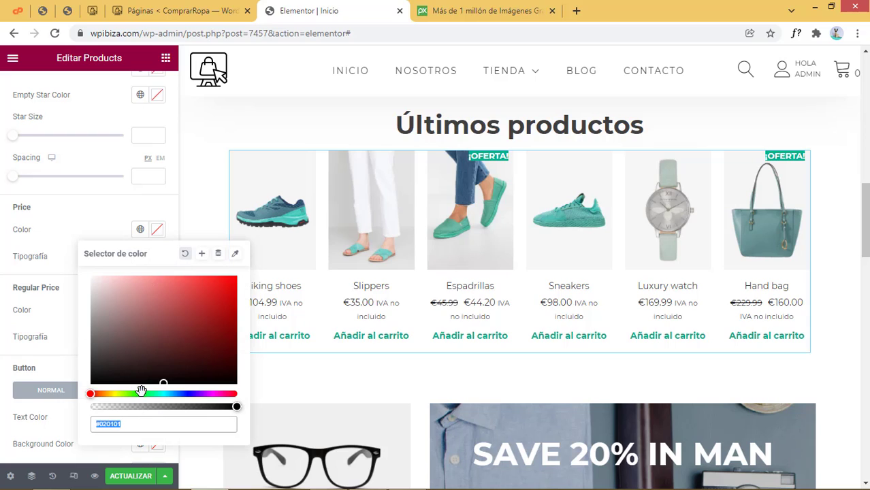
{"action": "key", "text": "ctrl+v"}
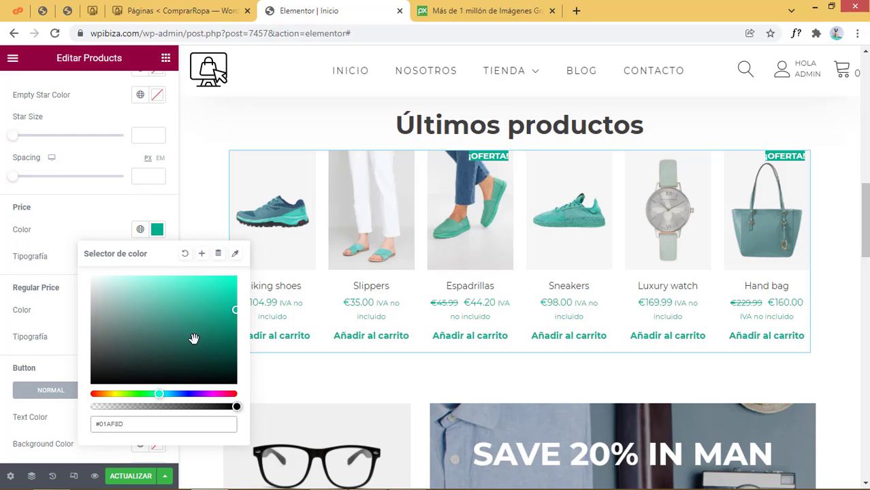
{"action": "left_click", "coordinate": [202, 255]}
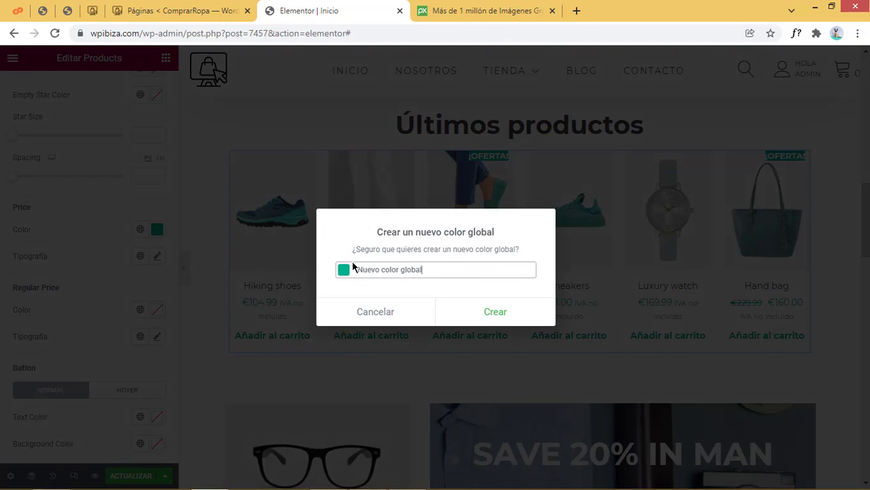
Save the teal as global colour 'Verde' and bring up the price Tipografía settings
{"action": "left_click_drag", "start_coordinate": [450, 271], "coordinate": [269, 280]}
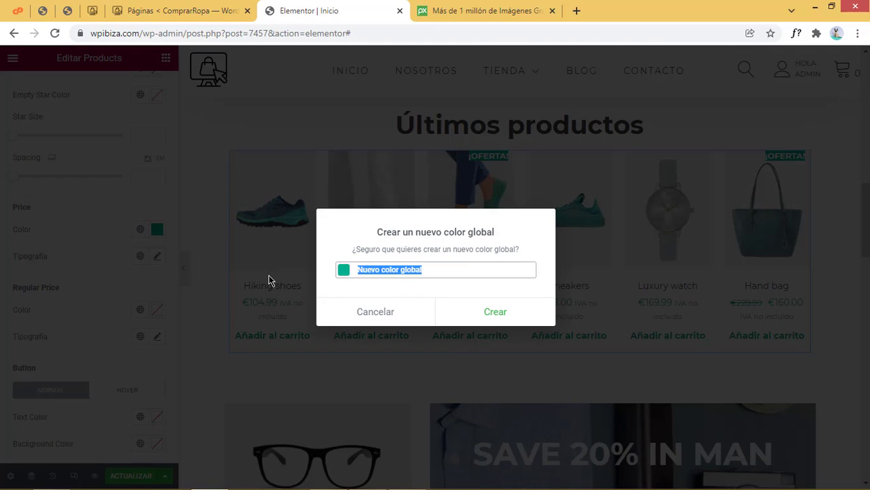
{"action": "type", "text": "Verde tema"}
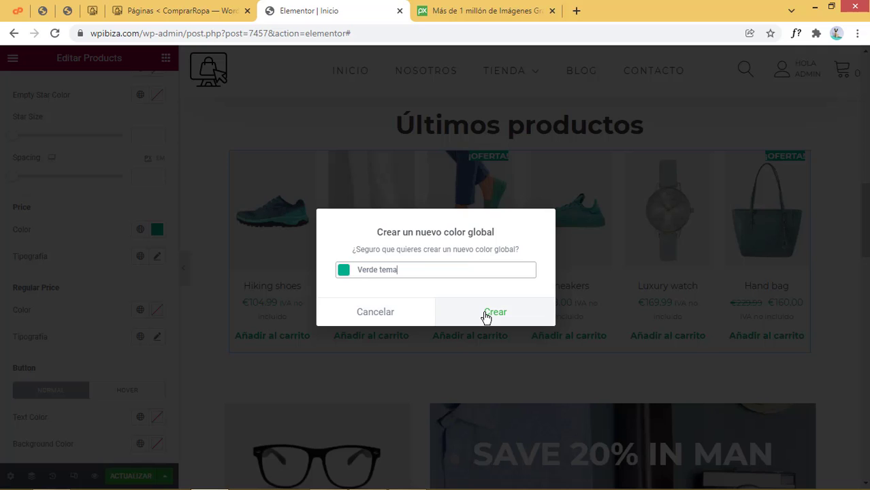
{"action": "left_click", "coordinate": [484, 315]}
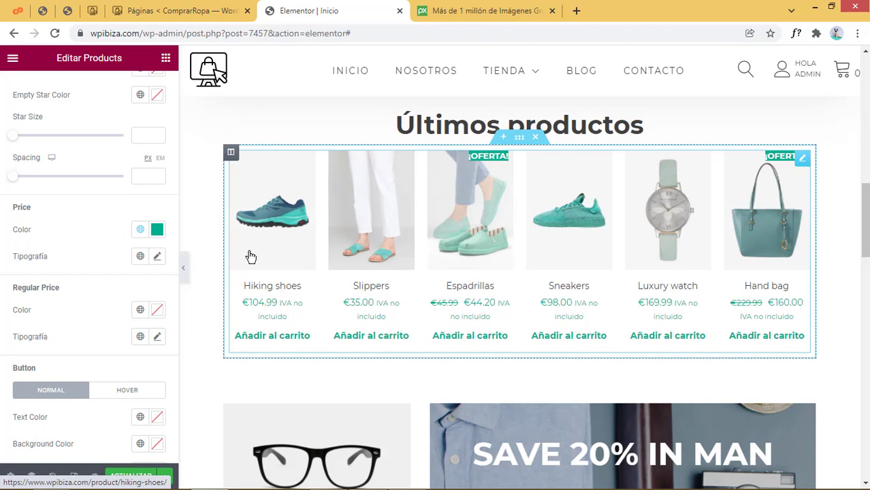
{"action": "left_click", "coordinate": [157, 259]}
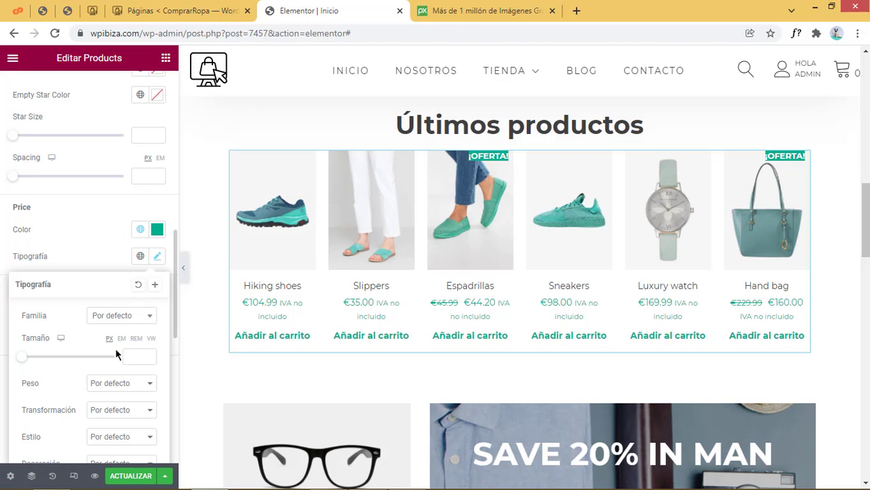
{"action": "scroll", "coordinate": [126, 397], "scroll_direction": "down", "scroll_amount": 2}
Set the price font weight (Peso) to 600 and close the Tipografía popup
{"action": "left_click", "coordinate": [124, 324]}
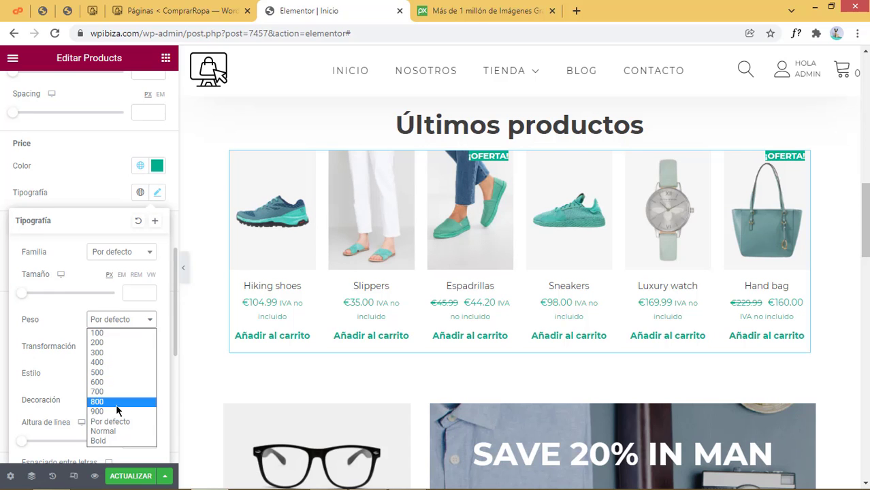
{"action": "left_click", "coordinate": [110, 383]}
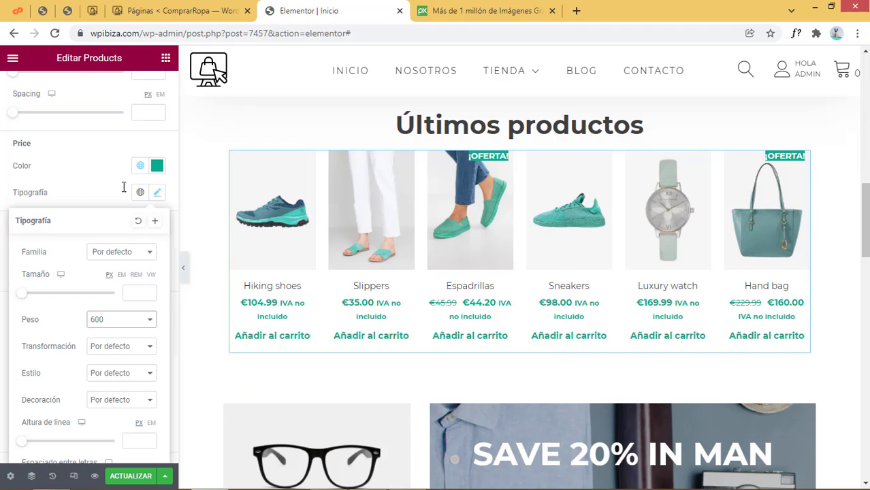
{"action": "left_click", "coordinate": [81, 179]}
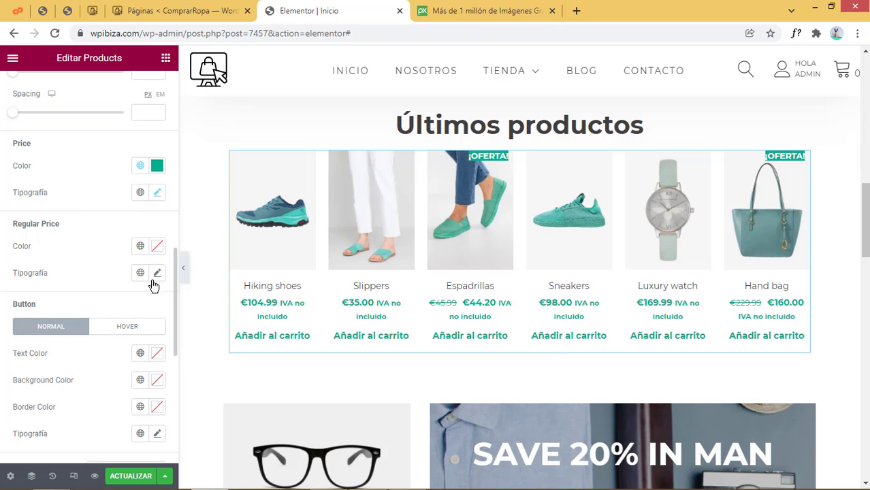
Compare the add-to-cart button's NORMAL and HOVER styles, then expand the Box style section
{"action": "scroll", "coordinate": [149, 285], "scroll_direction": "down", "scroll_amount": 2}
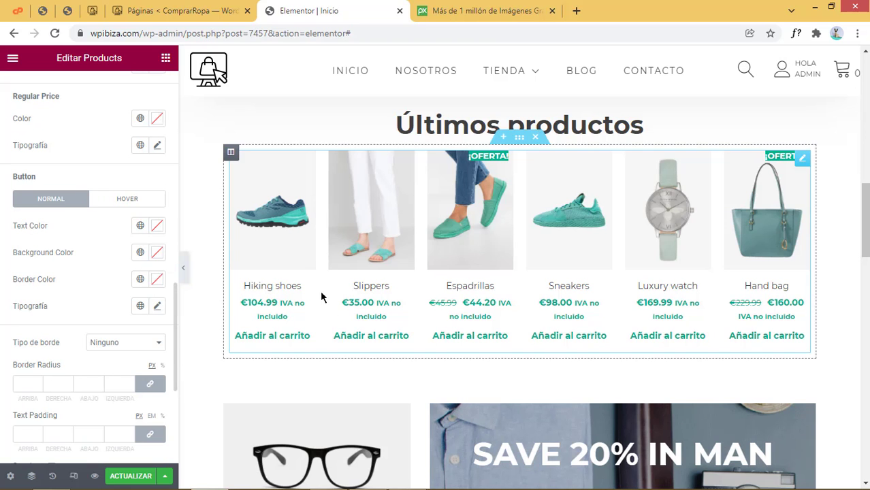
{"action": "scroll", "coordinate": [297, 357], "scroll_direction": "down", "scroll_amount": 1}
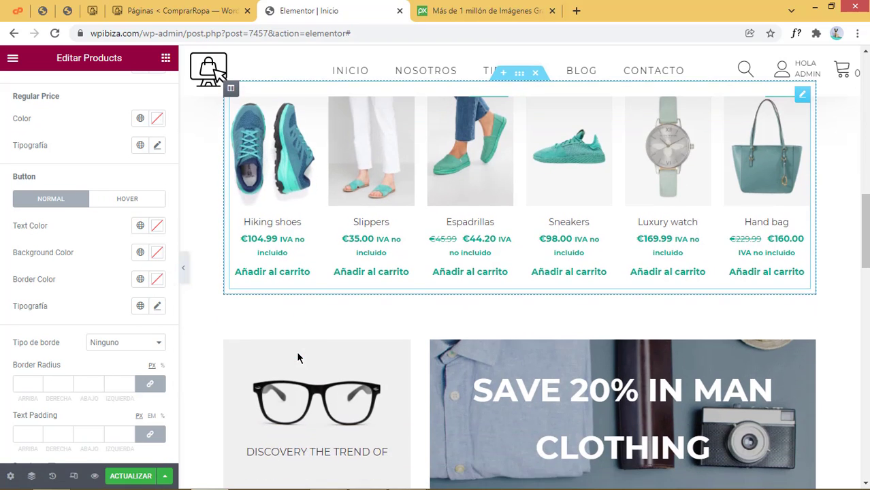
{"action": "scroll", "coordinate": [300, 354], "scroll_direction": "up", "scroll_amount": 5}
{"action": "scroll", "coordinate": [299, 307], "scroll_direction": "down", "scroll_amount": 3}
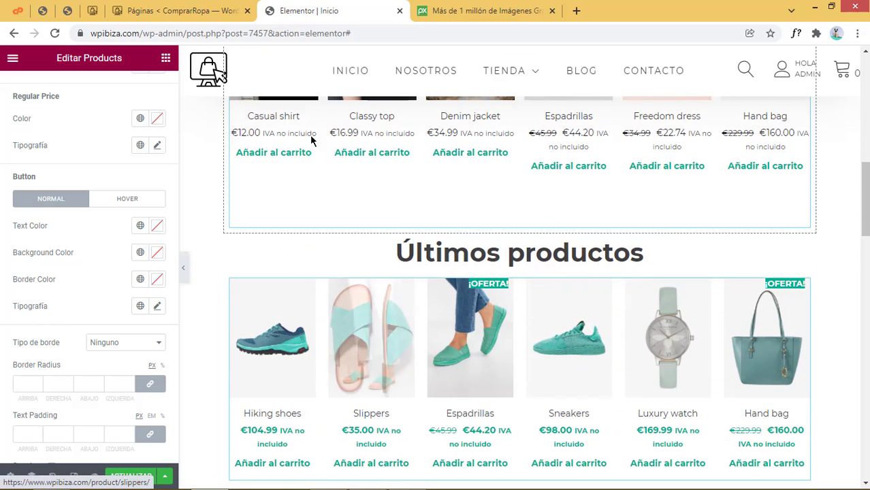
{"action": "scroll", "coordinate": [268, 225], "scroll_direction": "down", "scroll_amount": 2}
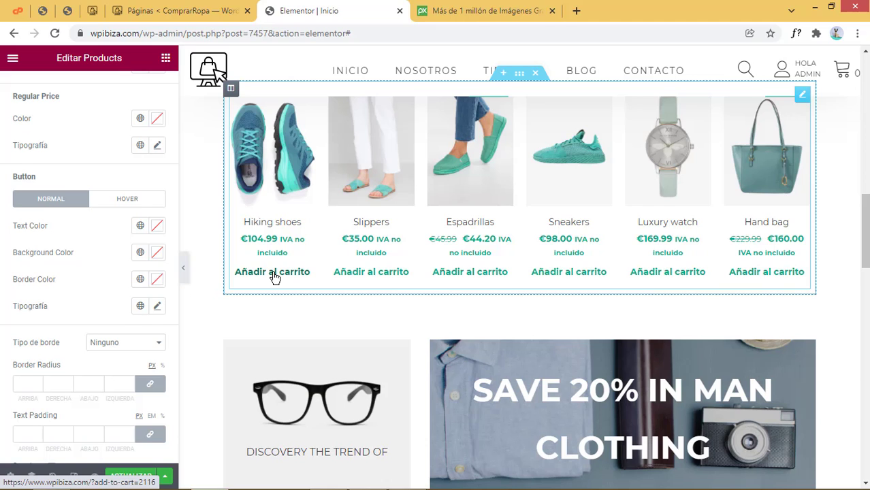
{"action": "left_click", "coordinate": [129, 197]}
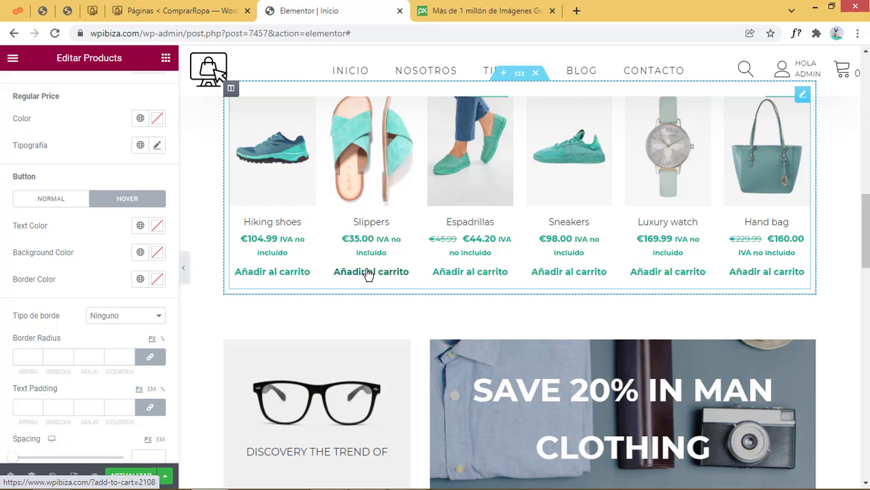
{"action": "left_click", "coordinate": [51, 198]}
{"action": "scroll", "coordinate": [123, 407], "scroll_direction": "down", "scroll_amount": 3}
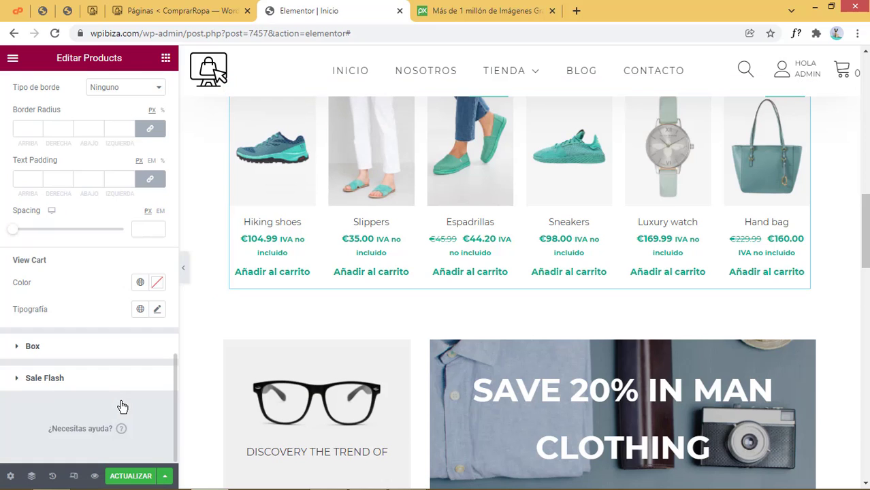
{"action": "scroll", "coordinate": [122, 407], "scroll_direction": "up", "scroll_amount": 1}
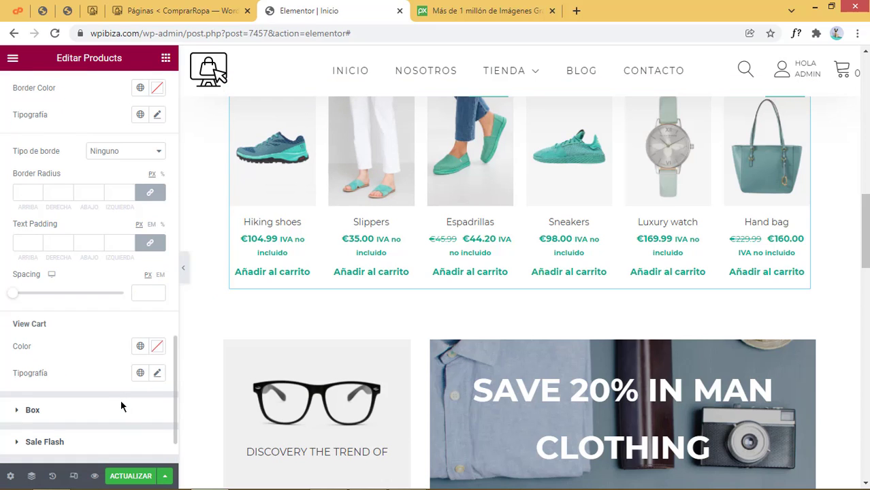
{"action": "scroll", "coordinate": [121, 403], "scroll_direction": "down", "scroll_amount": 1}
{"action": "left_click", "coordinate": [33, 344]}
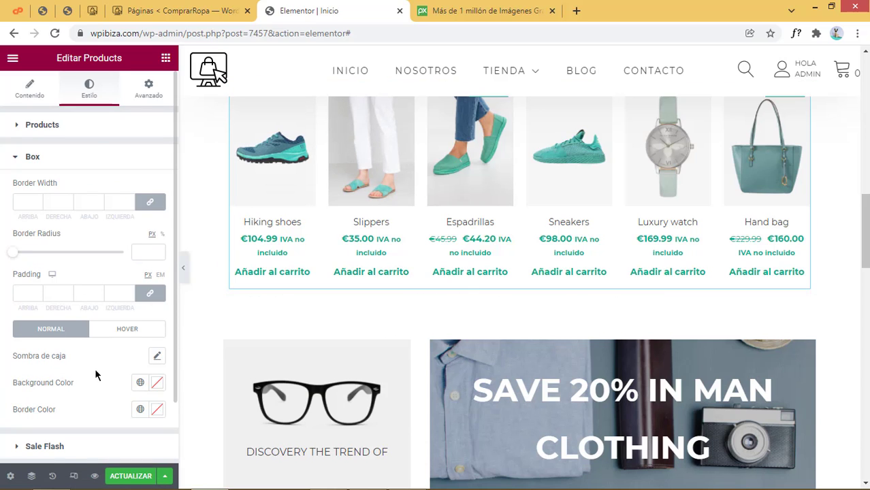
Resize the ¡OFERTA! sale badges to 77 px wide and 21 px high
{"action": "scroll", "coordinate": [96, 373], "scroll_direction": "down", "scroll_amount": 1}
{"action": "left_click", "coordinate": [76, 376]}
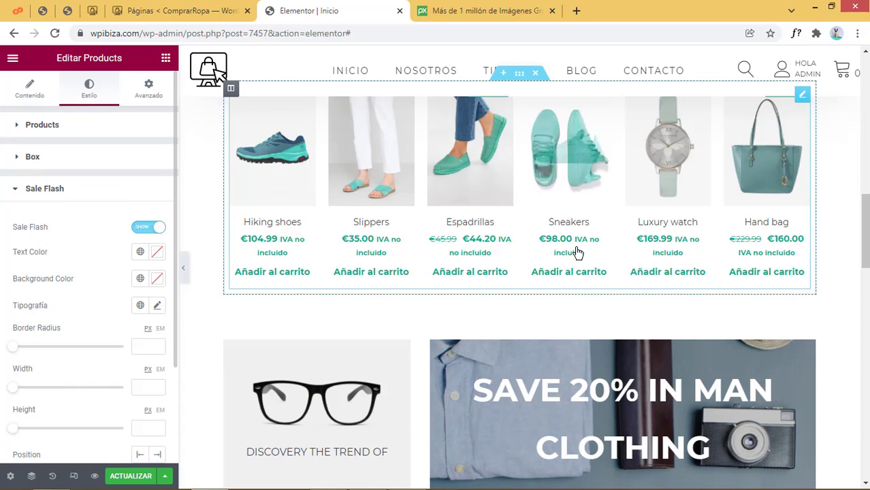
{"action": "scroll", "coordinate": [576, 249], "scroll_direction": "up", "scroll_amount": 3}
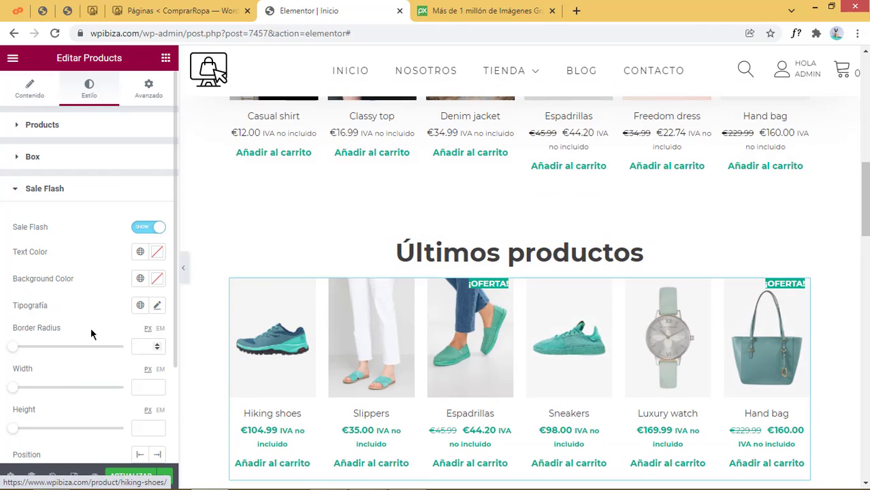
{"action": "scroll", "coordinate": [83, 303], "scroll_direction": "down", "scroll_amount": 1}
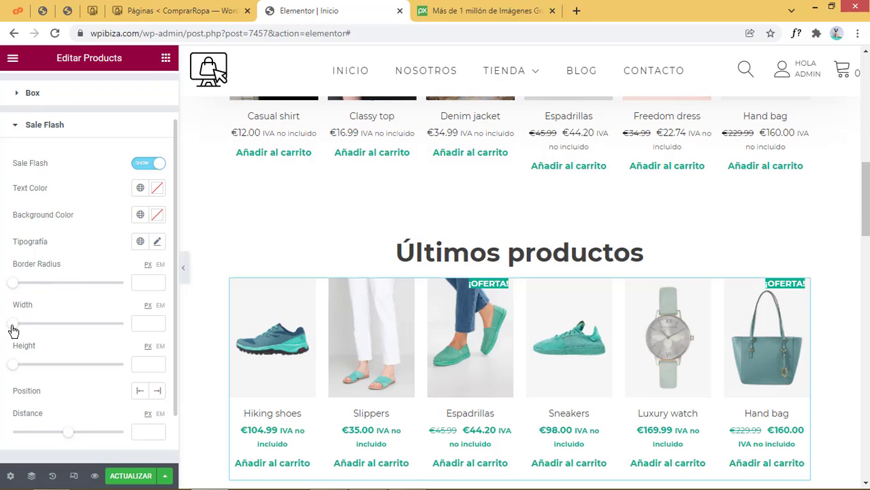
{"action": "left_click_drag", "start_coordinate": [13, 331], "coordinate": [99, 331]}
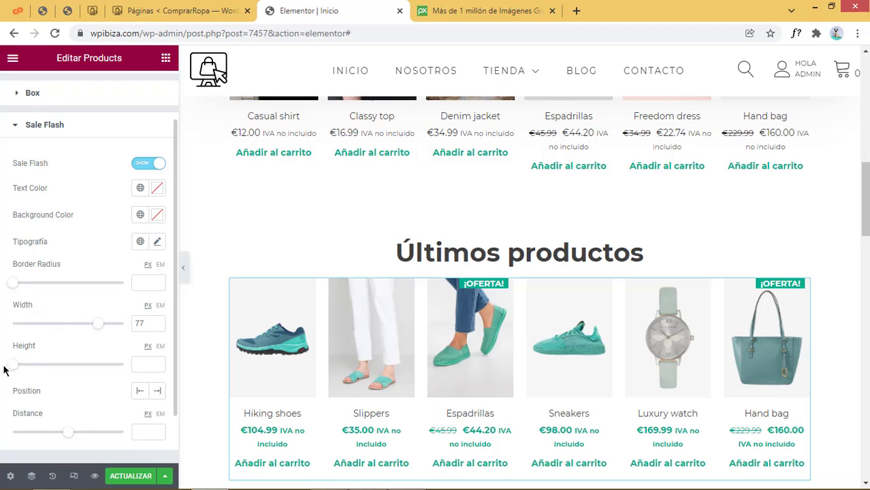
{"action": "left_click_drag", "start_coordinate": [12, 368], "coordinate": [37, 372]}
Save the page with ACTUALIZAR and scroll down to the glasses banner
{"action": "scroll", "coordinate": [106, 356], "scroll_direction": "down", "scroll_amount": 1}
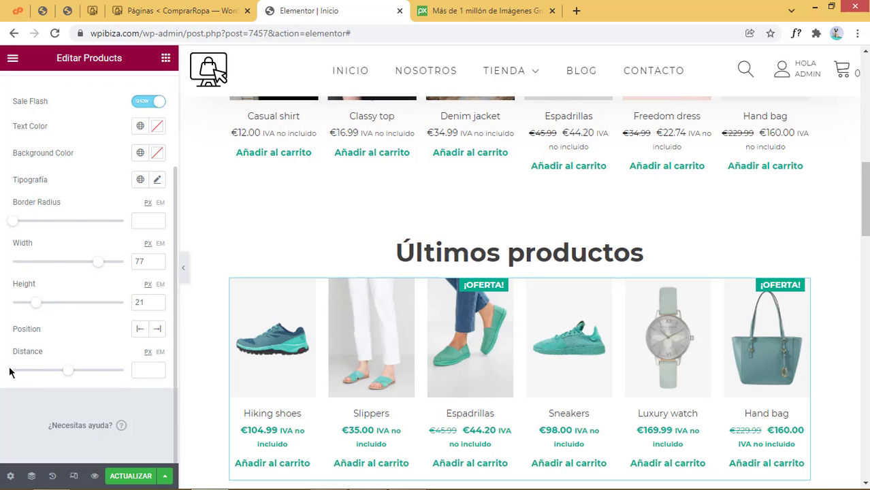
{"action": "scroll", "coordinate": [690, 353], "scroll_direction": "down", "scroll_amount": 3}
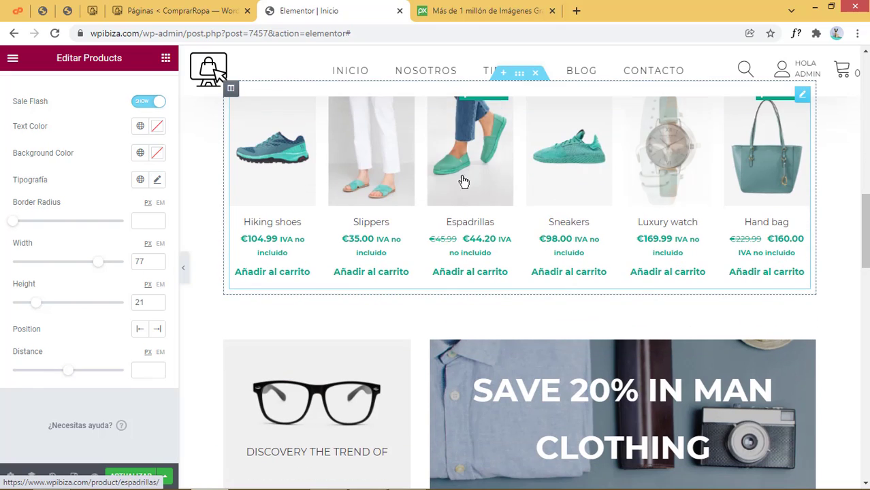
{"action": "left_click", "coordinate": [131, 476]}
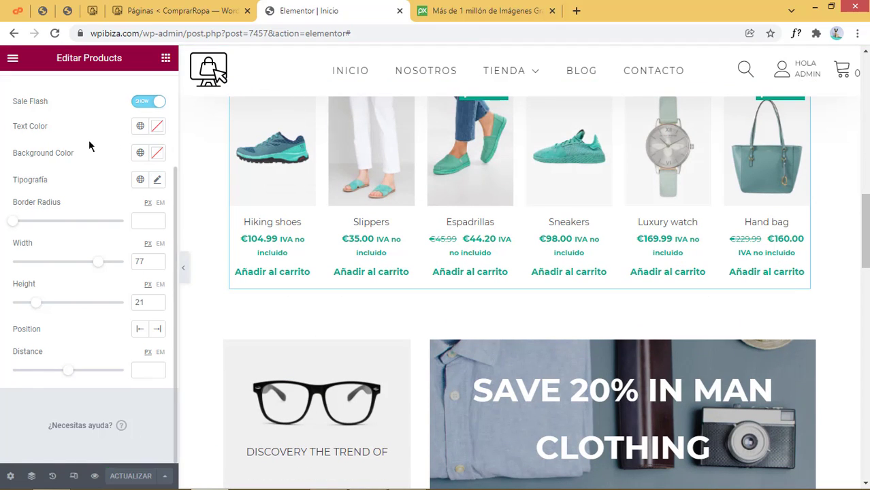
{"action": "scroll", "coordinate": [660, 278], "scroll_direction": "down", "scroll_amount": 4}
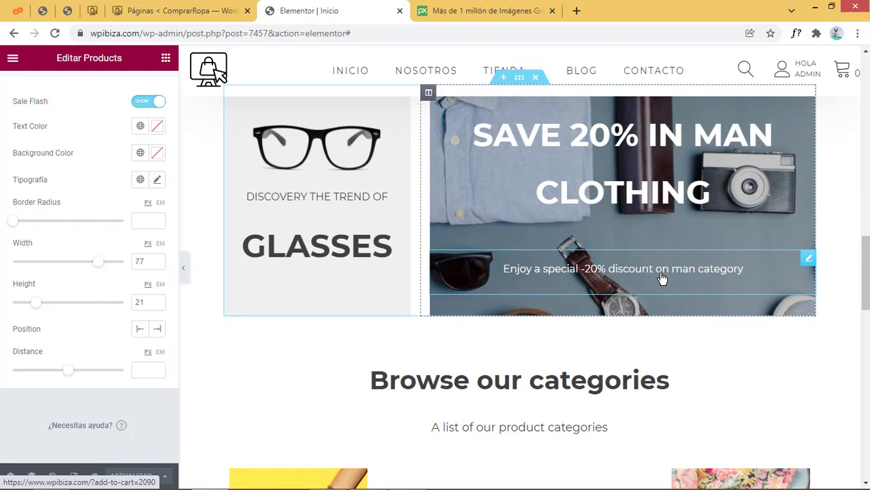
{"action": "scroll", "coordinate": [661, 278], "scroll_direction": "up", "scroll_amount": 2}
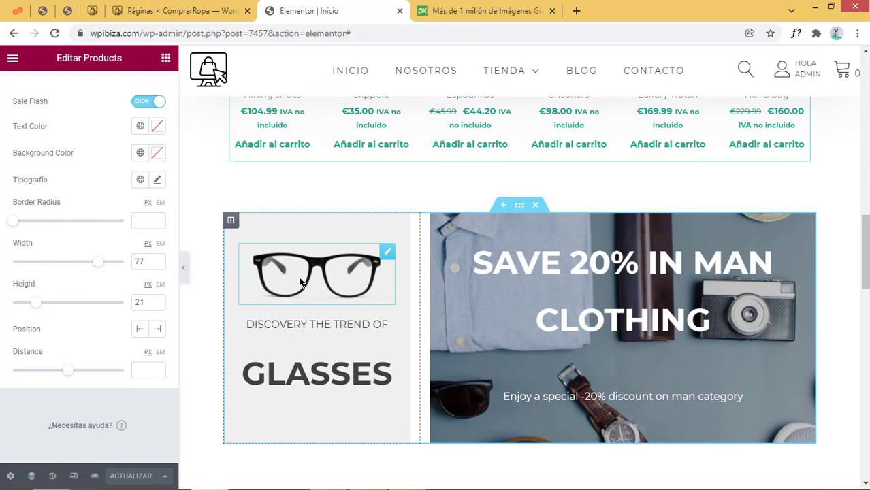
Select the glasses image widget in Elementor, then switch to the Pixabay site
{"action": "left_click", "coordinate": [300, 282]}
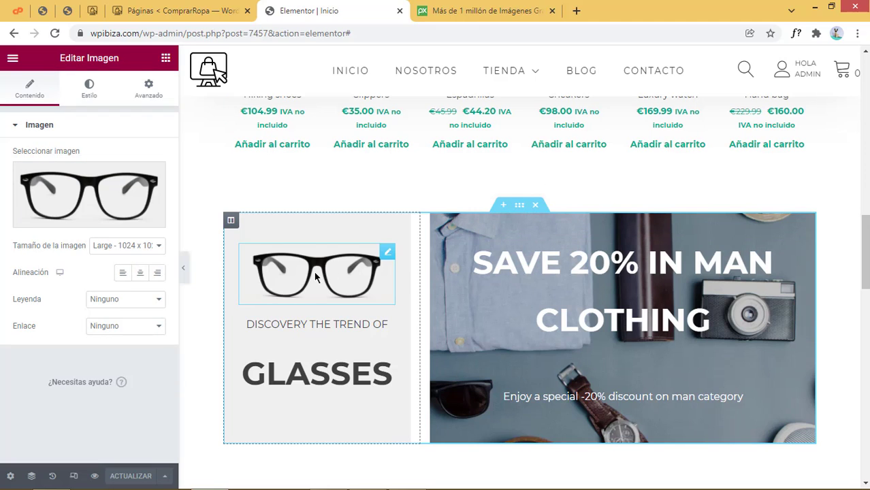
{"action": "mouse_move", "coordinate": [117, 184]}
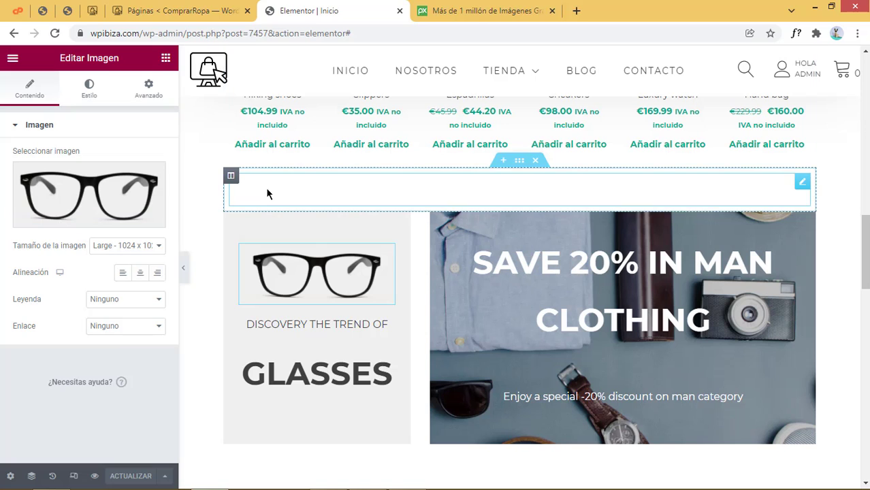
{"action": "left_click", "coordinate": [456, 11]}
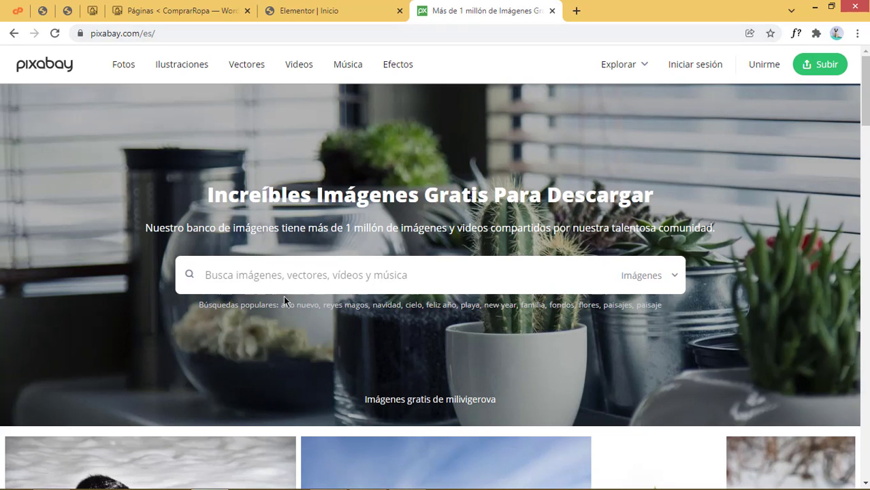
Search Pixabay for 'anteojos' and open the photo of glasses on an open book
{"action": "left_click", "coordinate": [289, 275]}
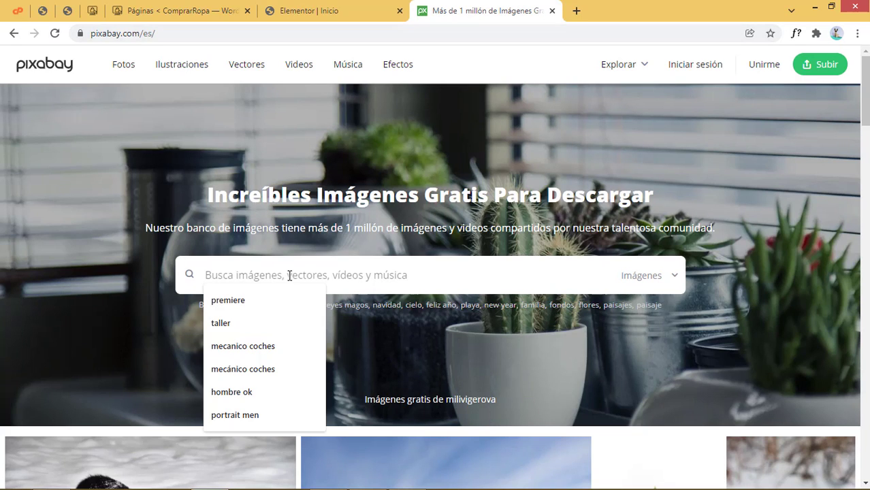
{"action": "type", "text": "anteojos"}
{"action": "key", "text": "Return"}
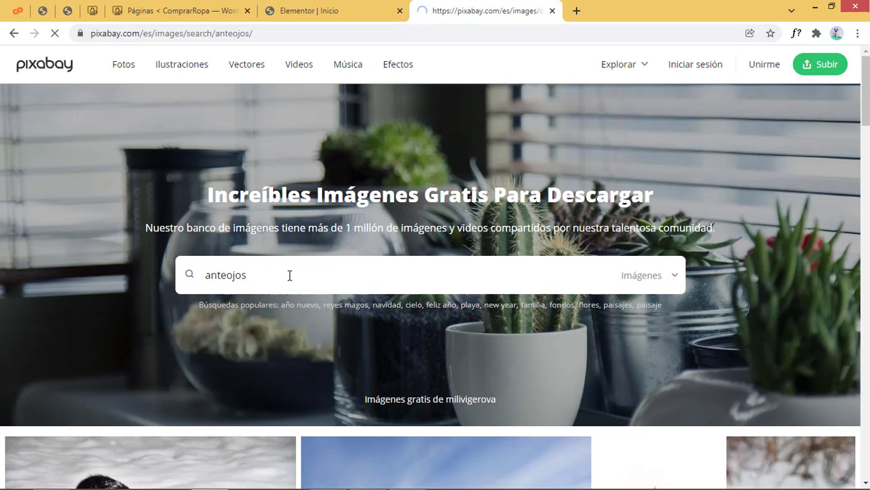
{"action": "scroll", "coordinate": [558, 371], "scroll_direction": "down", "scroll_amount": 3}
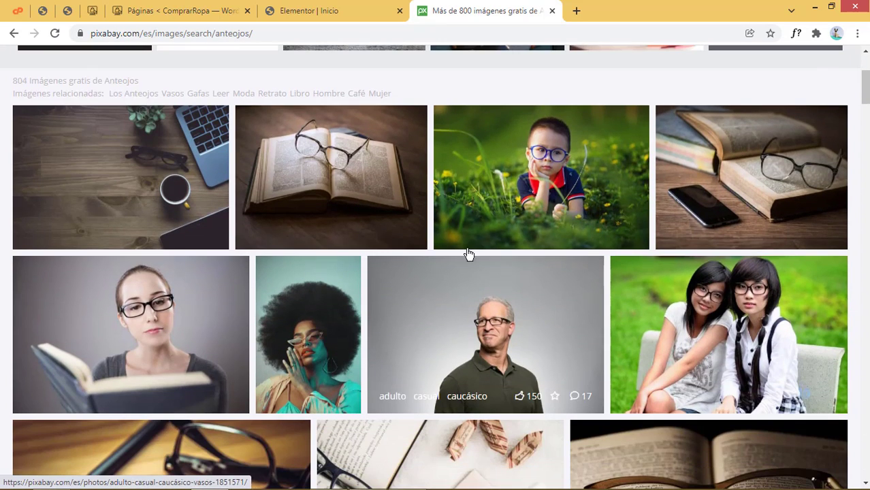
{"action": "scroll", "coordinate": [705, 352], "scroll_direction": "down", "scroll_amount": 2}
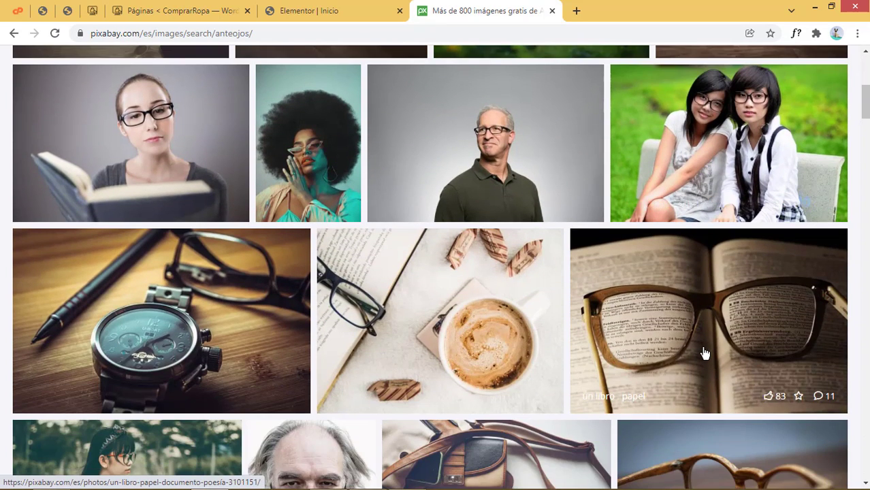
{"action": "left_click", "coordinate": [702, 342]}
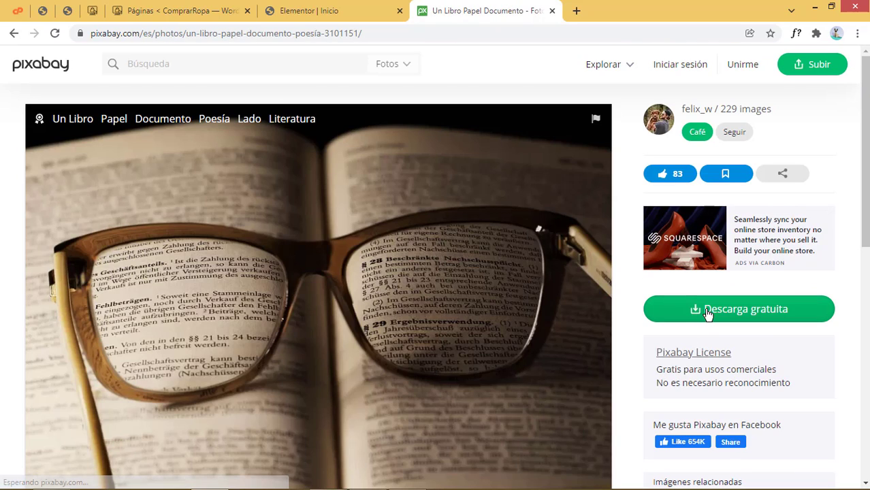
Download that photo at 1280×853, passing the reCAPTCHA, and save a-book-g213faa7a7_1280.jpg
{"action": "left_click", "coordinate": [707, 312]}
{"action": "left_click", "coordinate": [680, 367]}
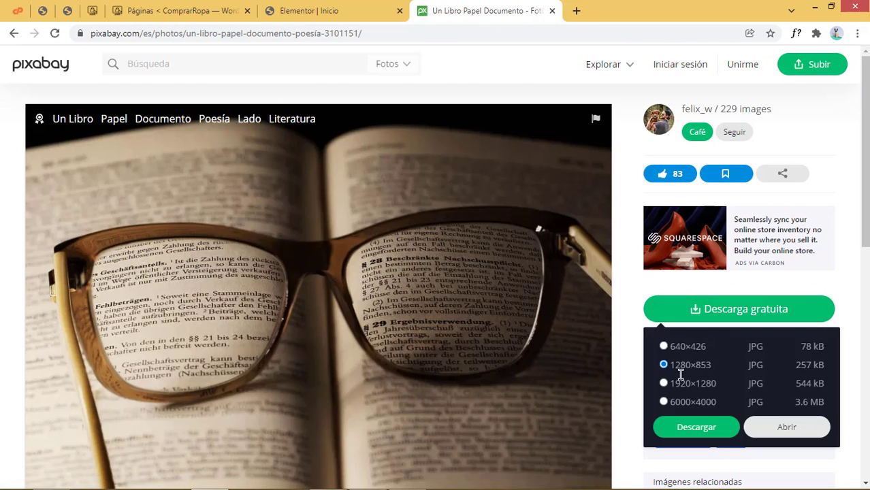
{"action": "left_click", "coordinate": [705, 425]}
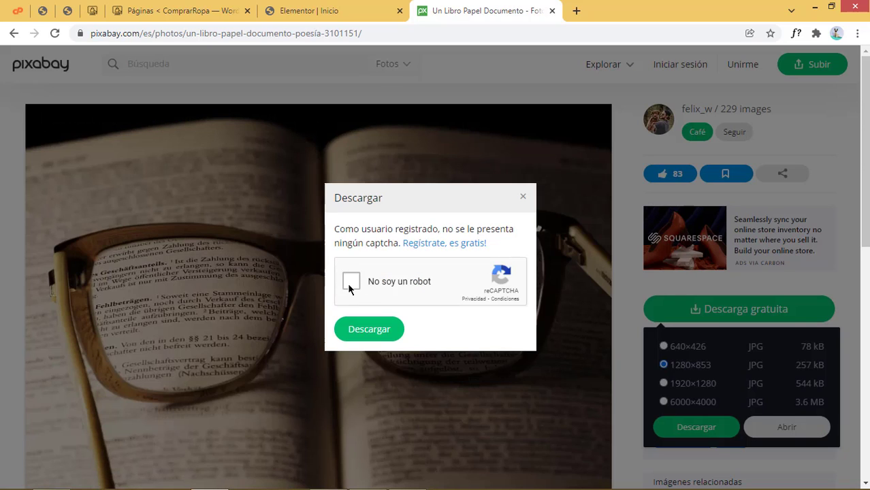
{"action": "left_click", "coordinate": [351, 281]}
{"action": "left_click", "coordinate": [375, 332]}
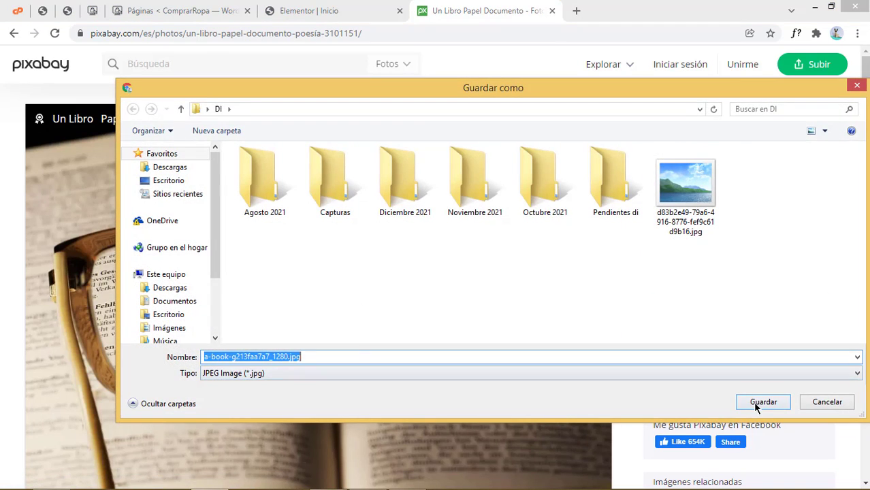
{"action": "left_click", "coordinate": [761, 402]}
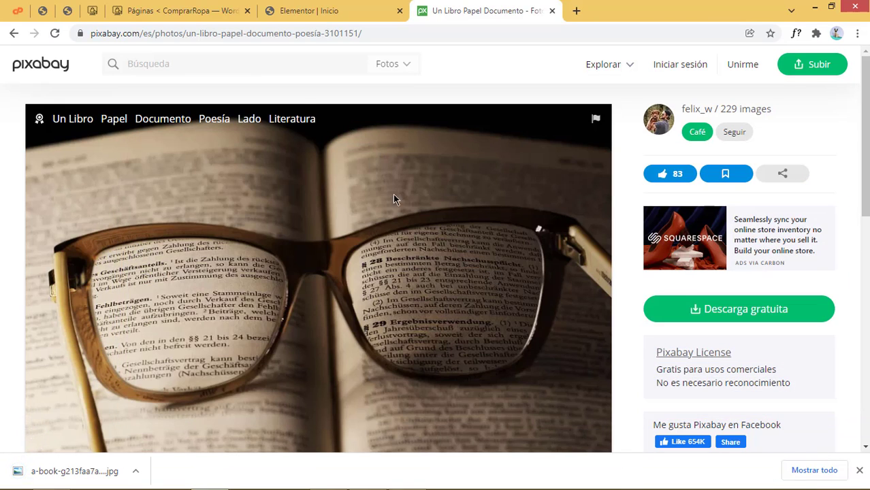
{"action": "left_click", "coordinate": [185, 11]}
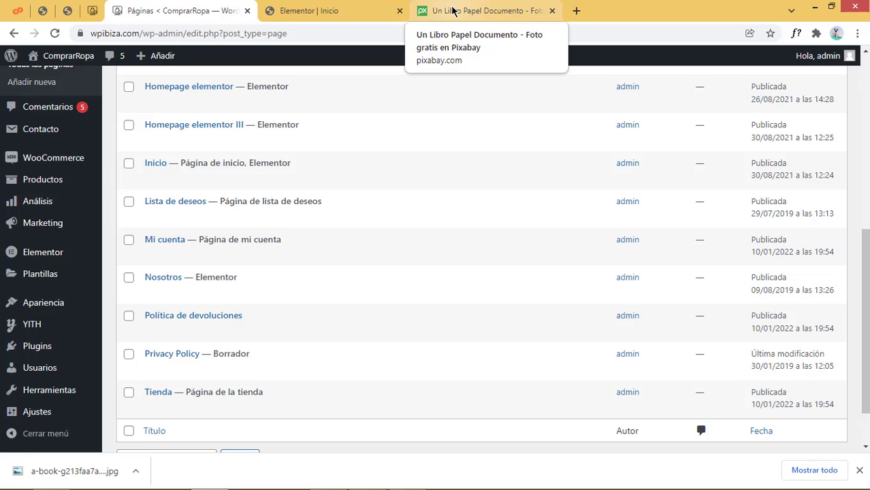
Upload lentes.jpg and insert it into the glasses image widget, replacing the black glasses
{"action": "left_click", "coordinate": [351, 9]}
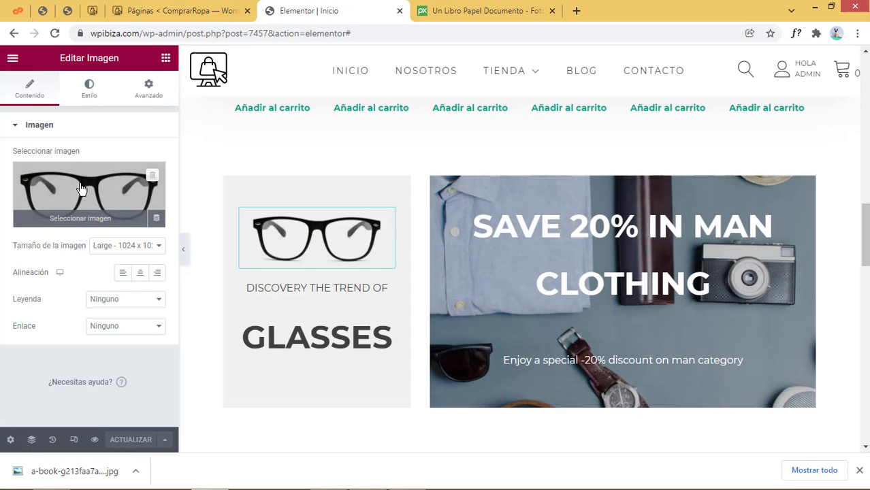
{"action": "left_click", "coordinate": [81, 188]}
{"action": "left_click", "coordinate": [204, 111]}
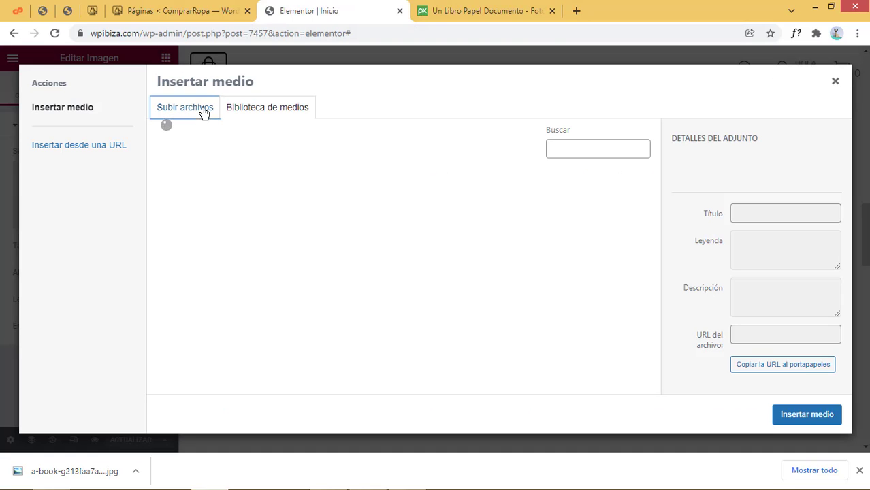
{"action": "left_click", "coordinate": [518, 273]}
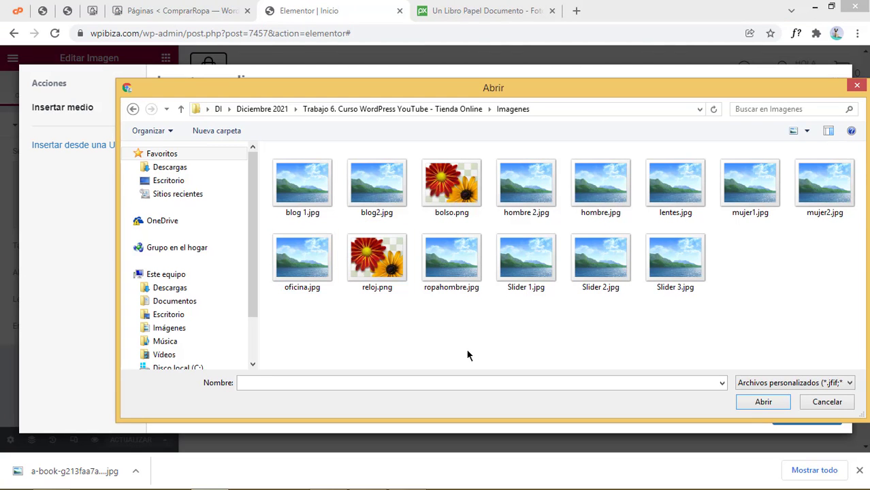
{"action": "left_click", "coordinate": [675, 187]}
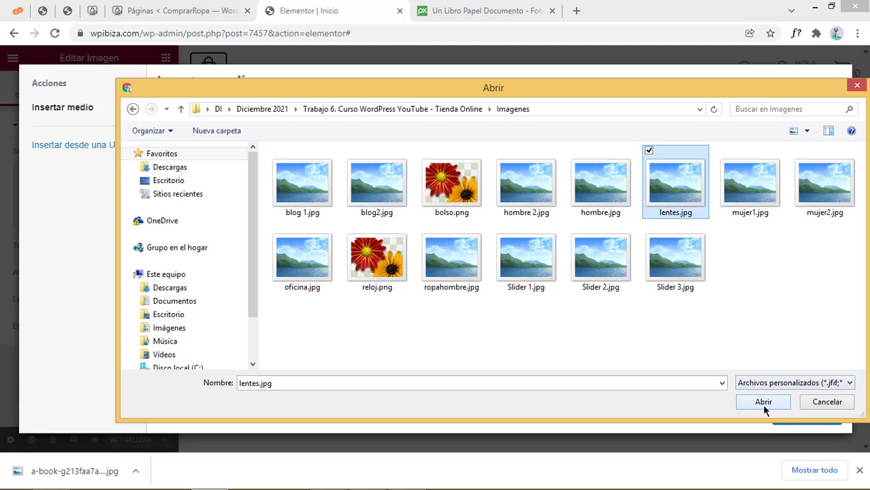
{"action": "left_click", "coordinate": [763, 401]}
{"action": "left_click", "coordinate": [807, 414]}
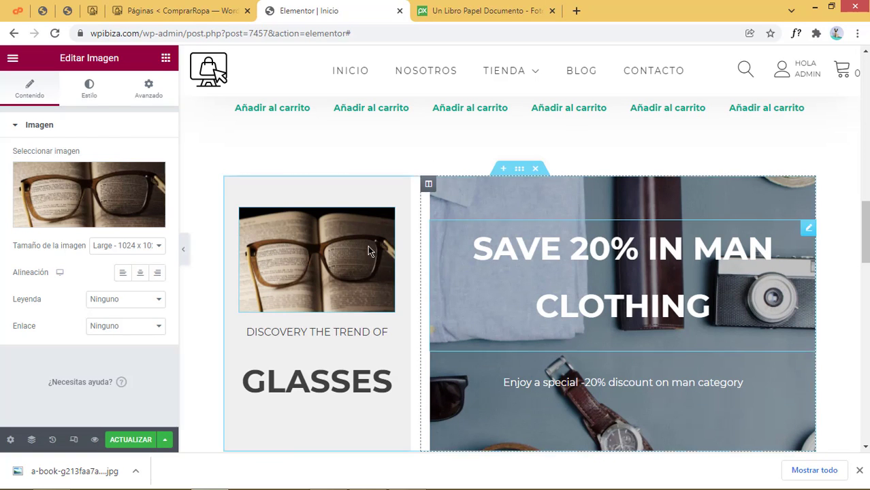
Change the glasses text to 'DESCUBRE NUESTRA COLECCIÓN DE ANTEOJOS'
{"action": "left_click", "coordinate": [339, 331]}
{"action": "left_click_drag", "start_coordinate": [157, 232], "coordinate": [1, 232]}
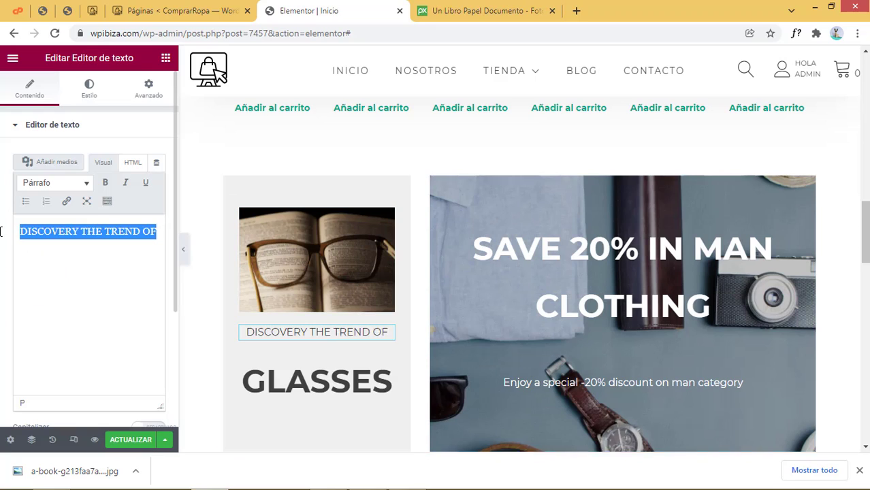
{"action": "type", "text": "DESCUBRE "}
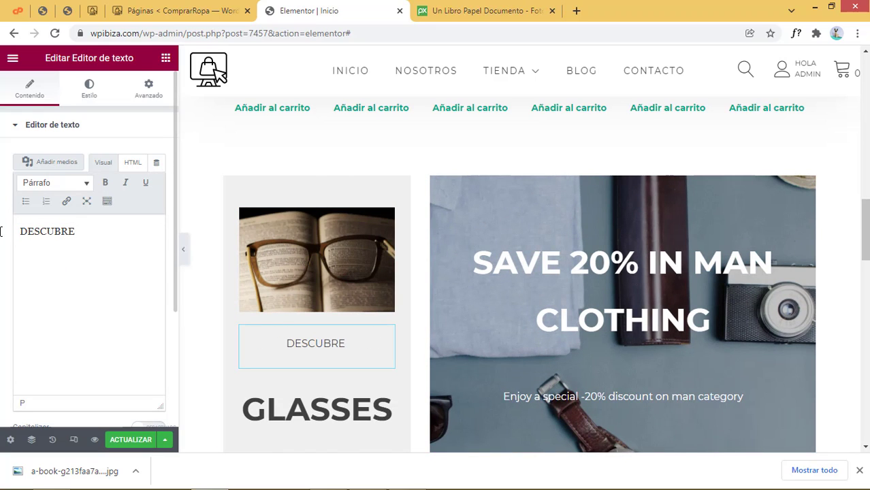
{"action": "type", "text": "NUESTRA "}
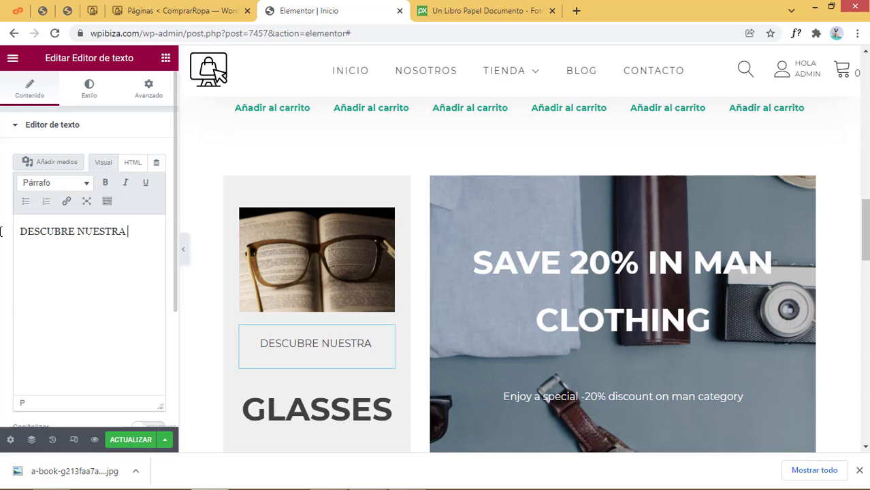
{"action": "type", "text": "COLECC"}
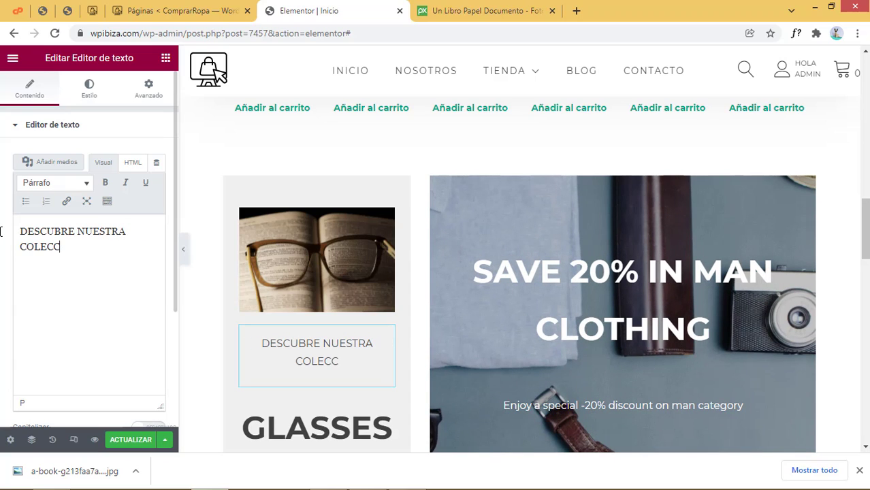
{"action": "type", "text": "IÓM"}
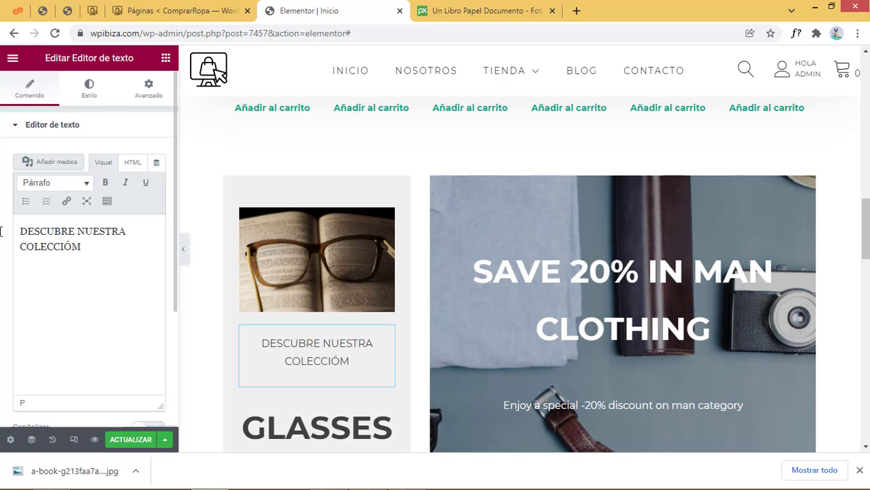
{"action": "key", "text": "BackSpace"}
{"action": "type", "text": "N DE"}
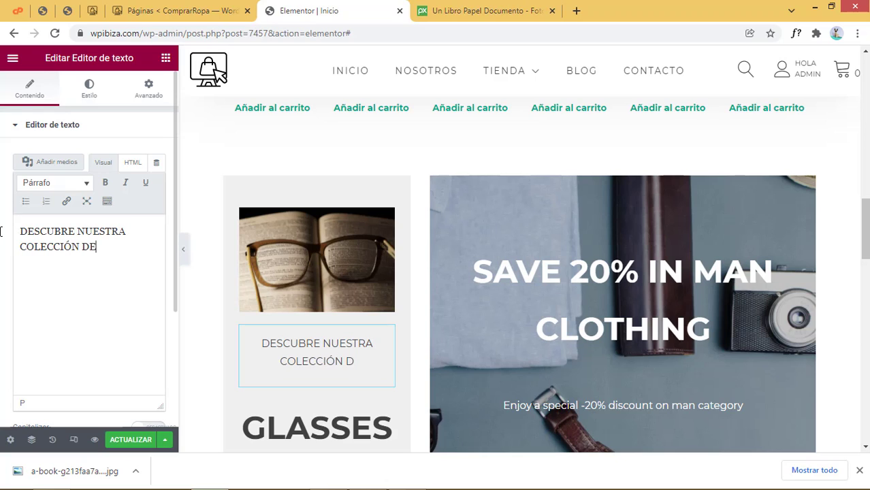
{"action": "left_click", "coordinate": [317, 425]}
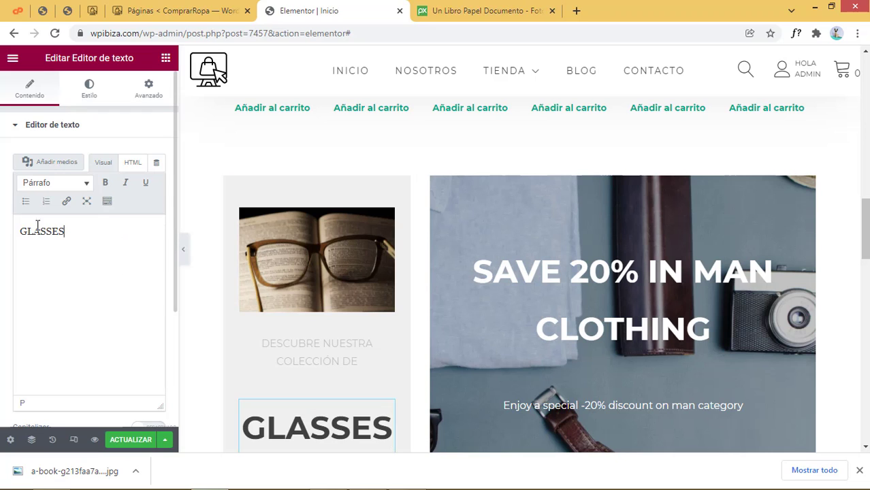
{"action": "left_click_drag", "start_coordinate": [68, 232], "coordinate": [1, 226]}
{"action": "type", "text": "ANTEOJOS"}
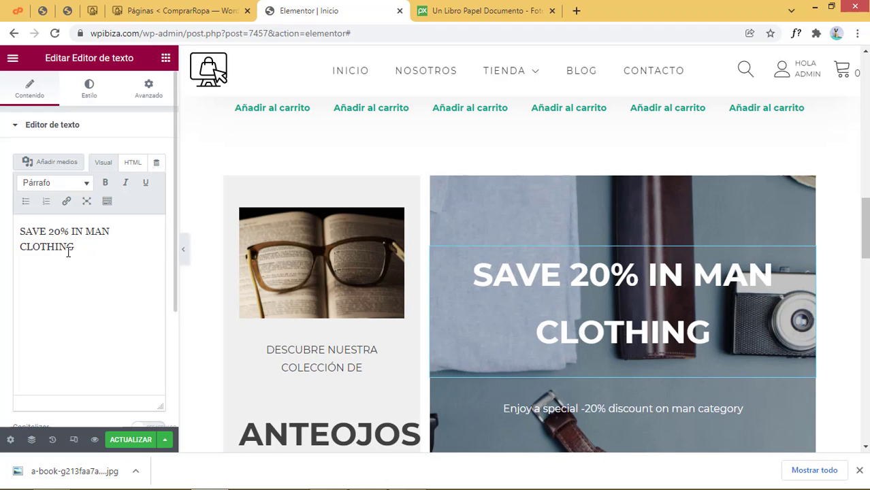
Replace the banner heading text with 'AHORRA UN 20%'
{"action": "left_click_drag", "start_coordinate": [97, 250], "coordinate": [1, 219]}
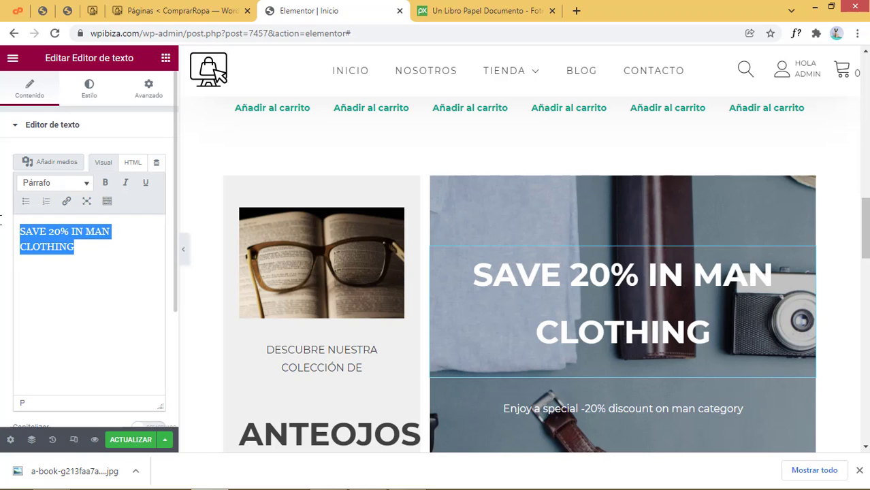
{"action": "type", "text": "AHORRA "}
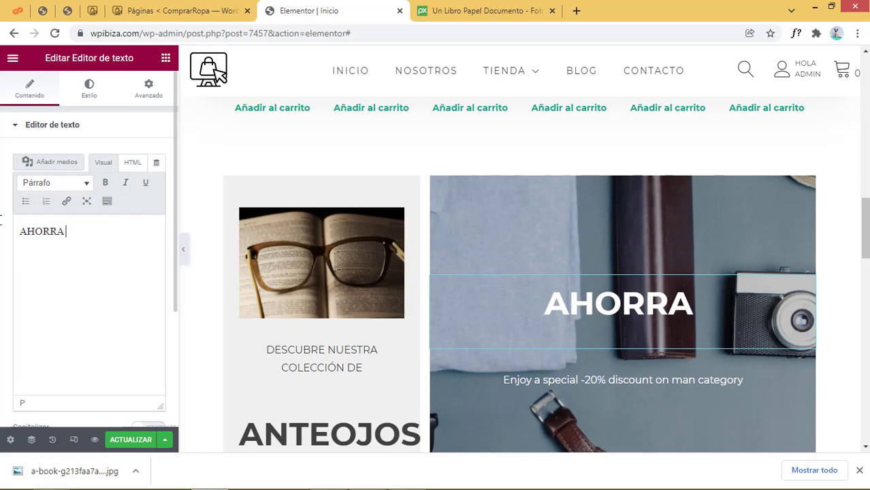
{"action": "type", "text": "UN 20$"}
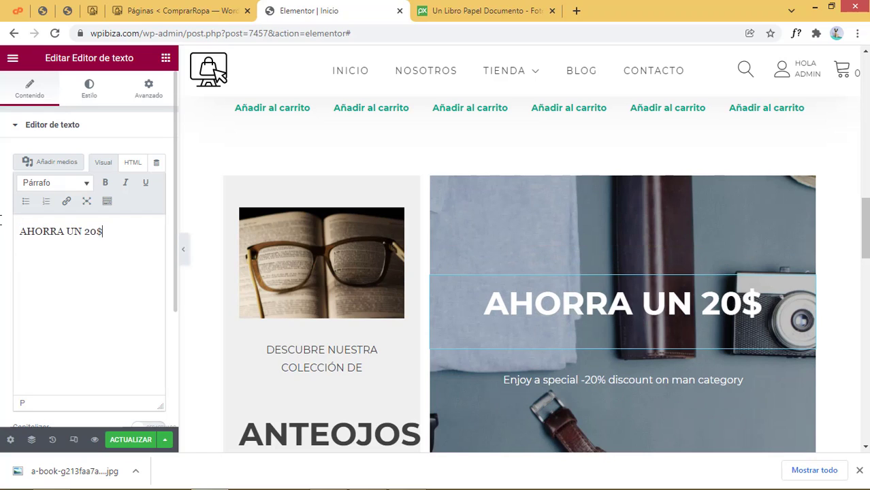
{"action": "key", "text": "BackSpace"}
{"action": "type", "text": "% EN"}
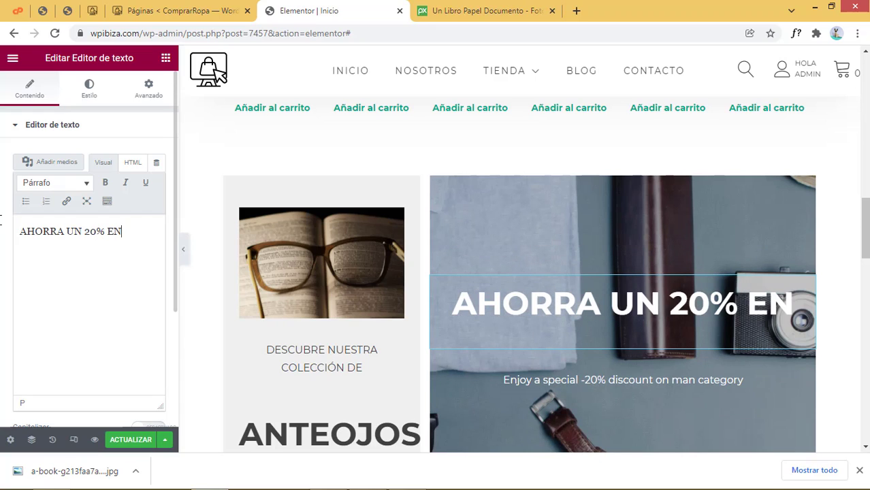
{"action": "type", "text": " ROPA PARA CA"}
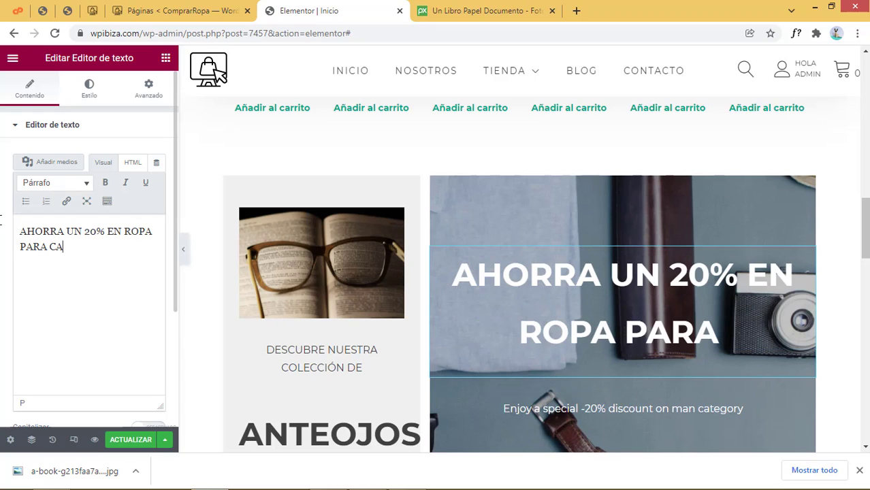
{"action": "type", "text": "BALL"}
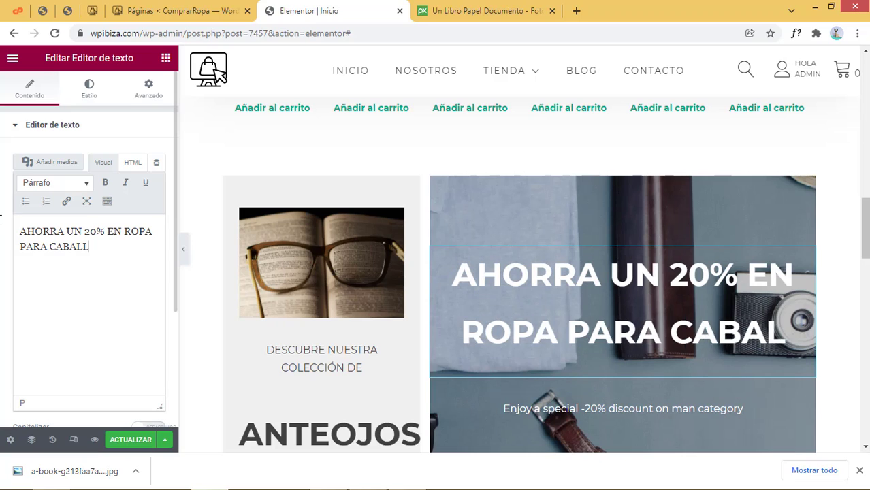
{"action": "type", "text": "ARO"}
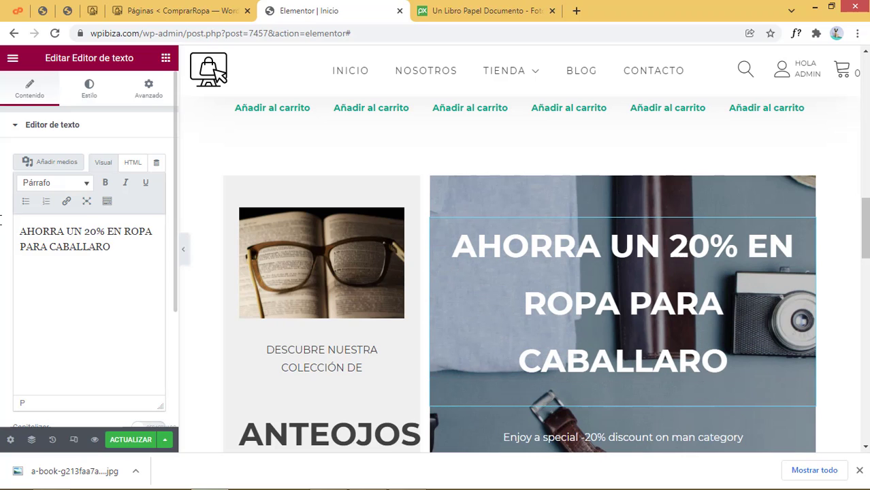
{"action": "key", "text": "BackSpace"}
{"action": "key", "text": "BackSpace"}
{"action": "key", "text": "BackSpace"}
{"action": "type", "text": "ER"}
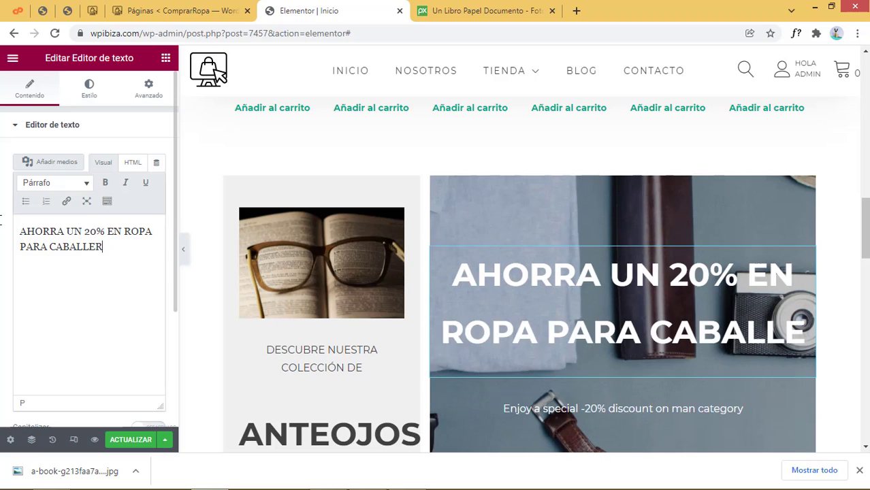
{"action": "type", "text": "O"}
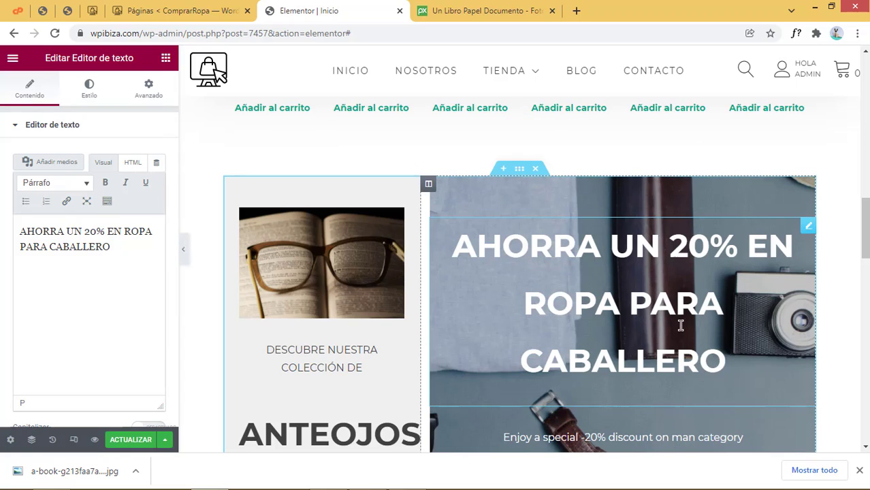
{"action": "left_click_drag", "start_coordinate": [109, 229], "coordinate": [134, 254]}
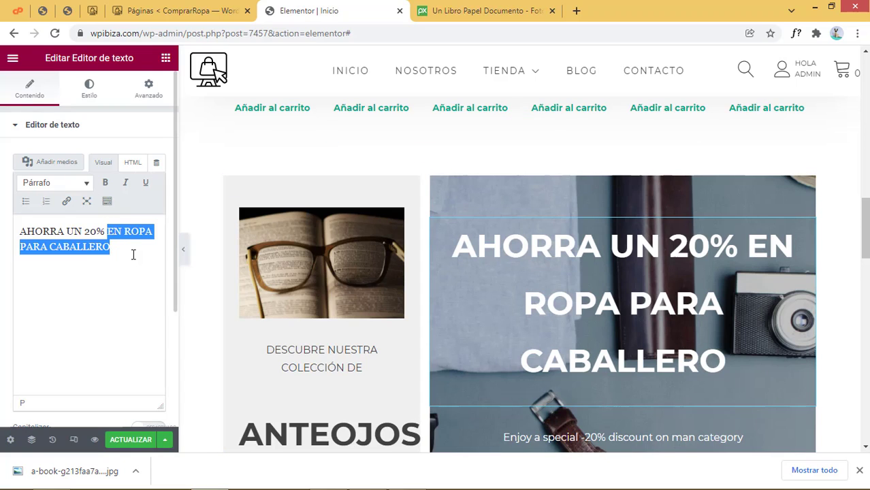
{"action": "key", "text": "BackSpace"}
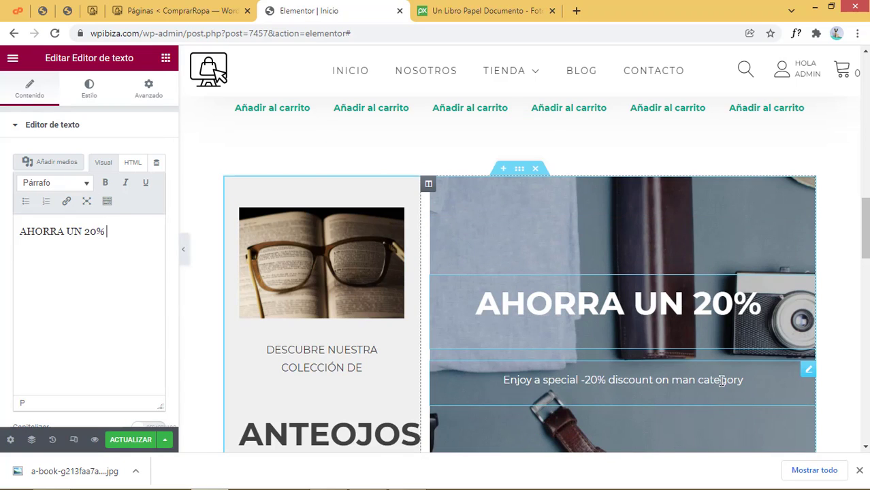
Replace the line beneath with 'En ropa para caballero' and check both texts
{"action": "left_click", "coordinate": [807, 369]}
{"action": "left_click_drag", "start_coordinate": [97, 246], "coordinate": [1, 230]}
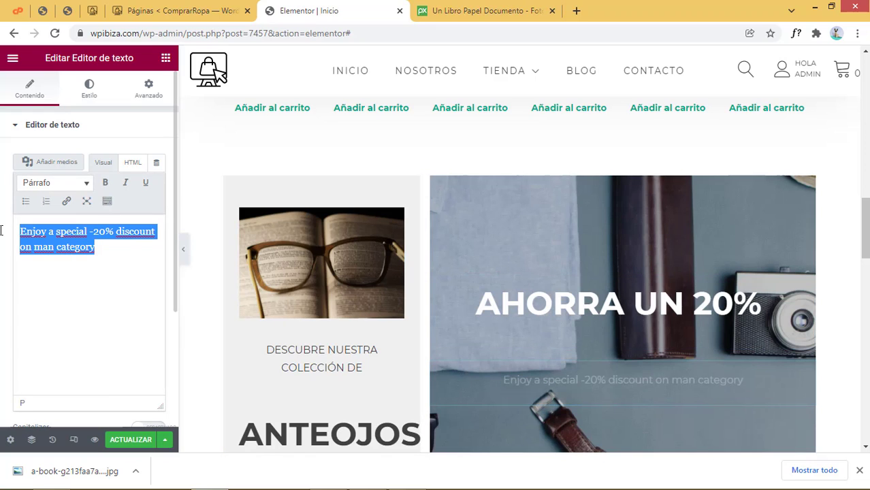
{"action": "type", "text": "En r"}
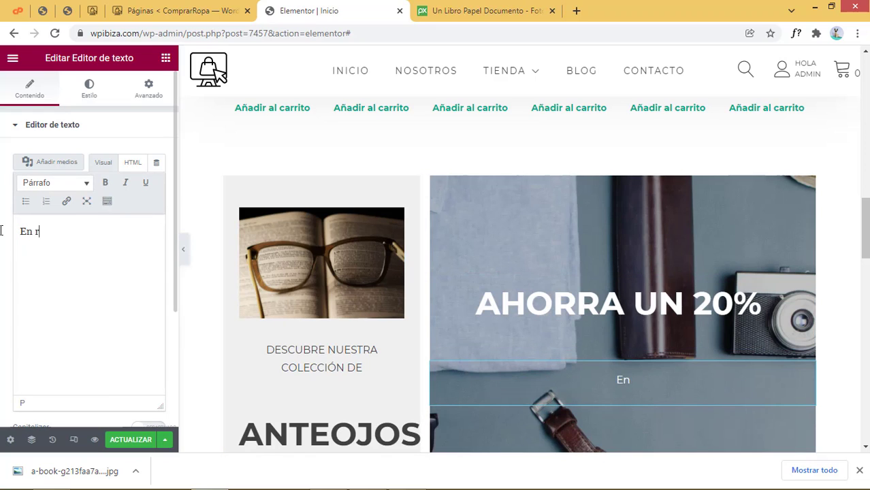
{"action": "type", "text": "opa para caball"}
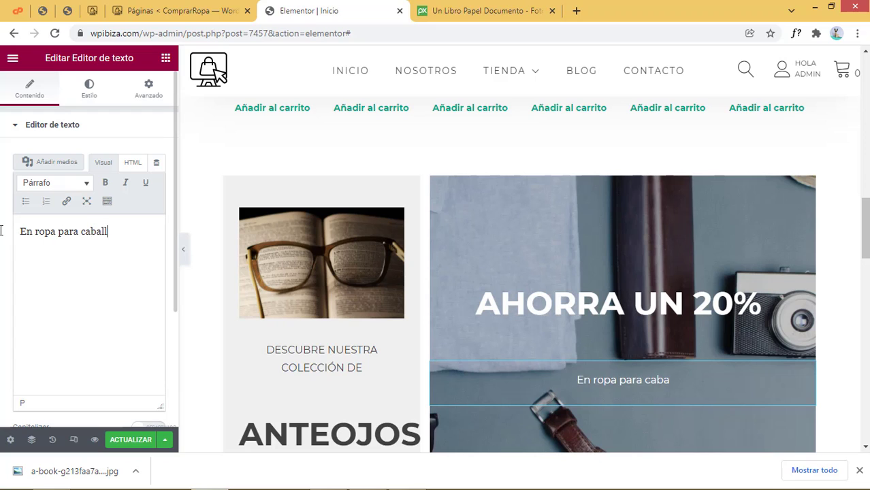
{"action": "type", "text": "ero"}
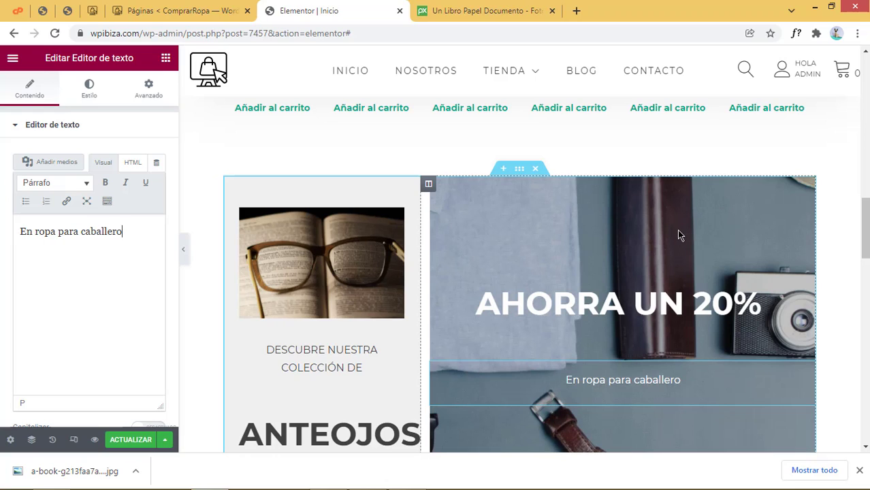
{"action": "left_click", "coordinate": [666, 316]}
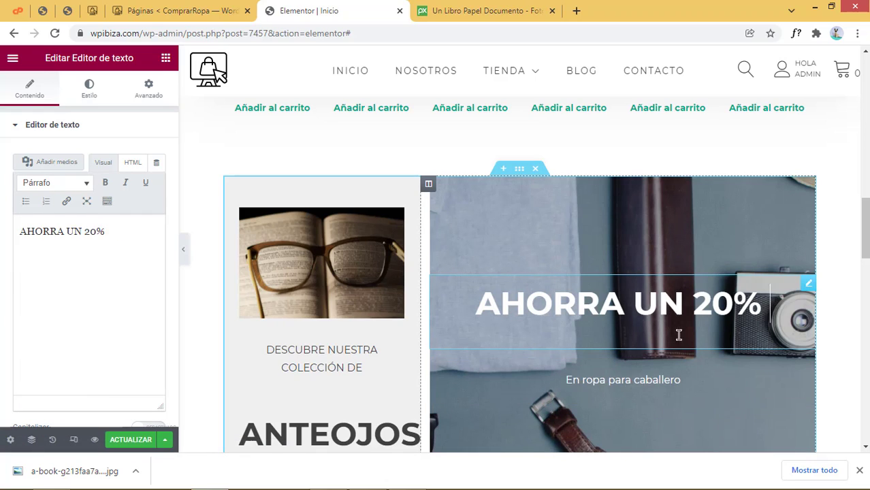
{"action": "left_click", "coordinate": [681, 382]}
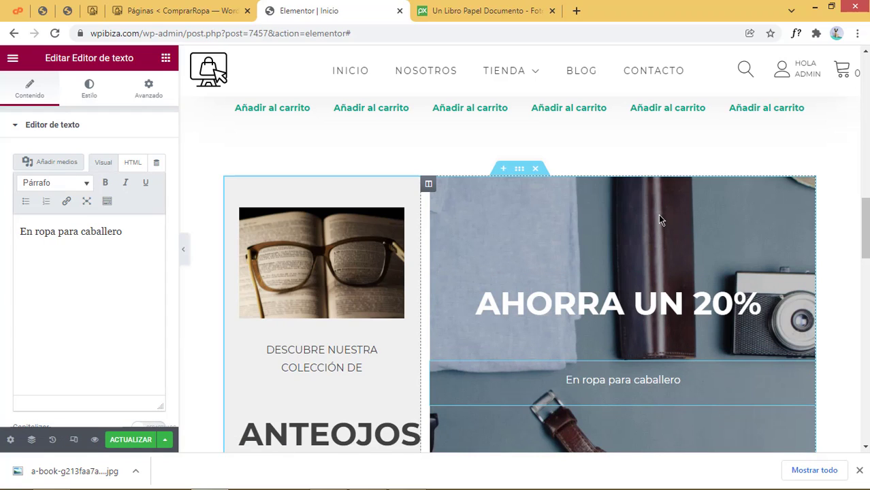
Upload ropahombre.jpg and set it as the right banner column's background image
{"action": "left_click", "coordinate": [428, 184]}
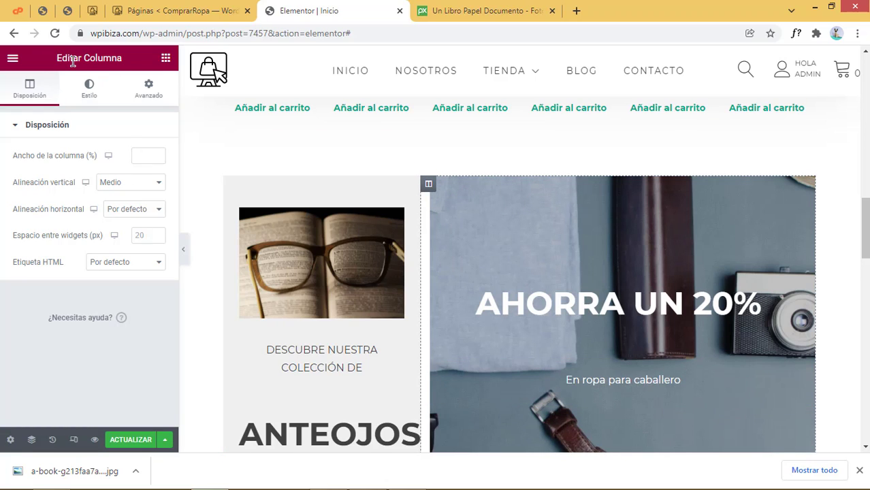
{"action": "left_click", "coordinate": [88, 94]}
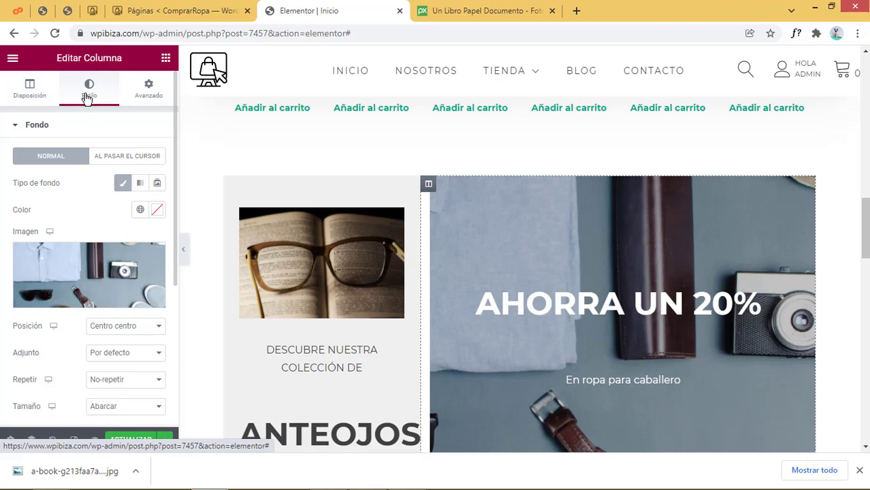
{"action": "left_click", "coordinate": [55, 267]}
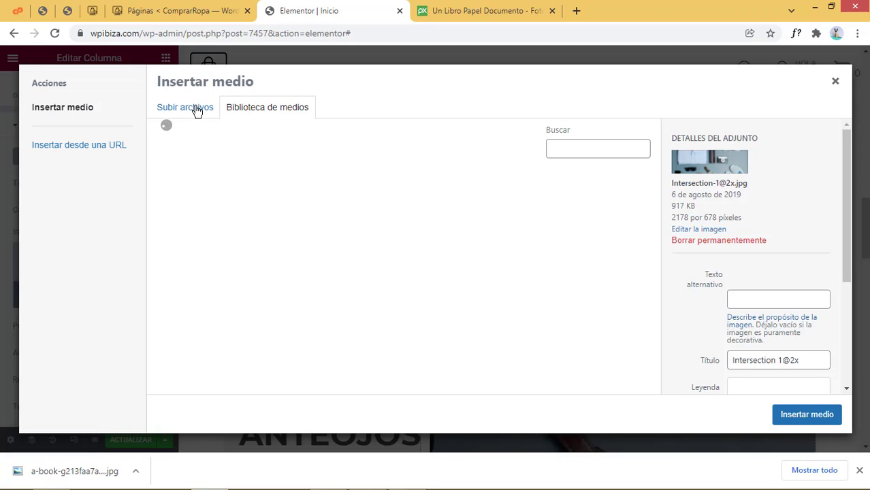
{"action": "left_click", "coordinate": [197, 111]}
{"action": "left_click", "coordinate": [520, 268]}
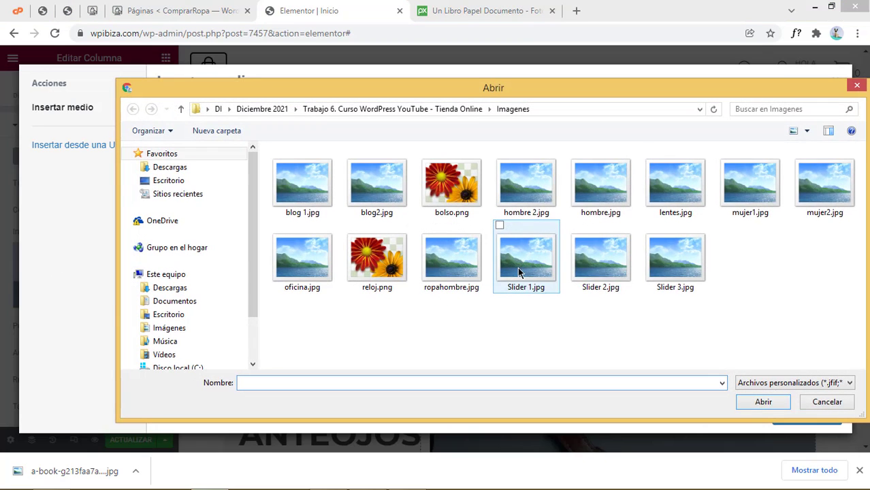
{"action": "left_click", "coordinate": [439, 281]}
{"action": "left_click", "coordinate": [768, 403]}
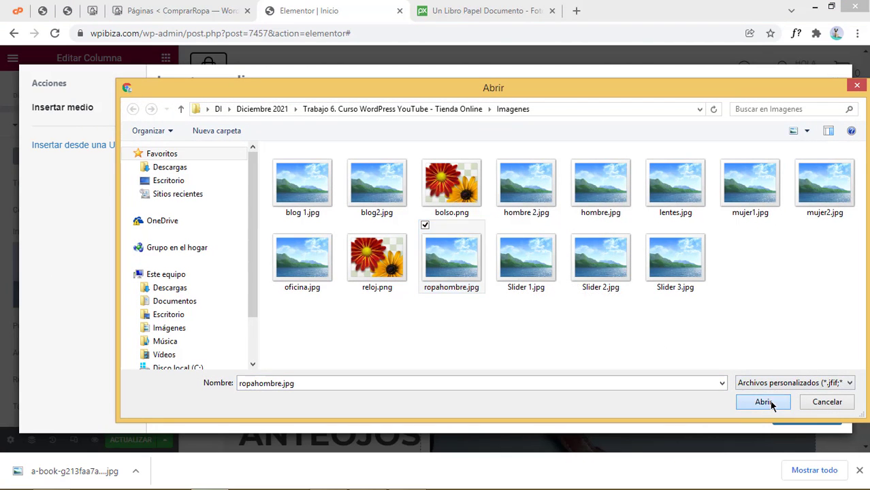
{"action": "left_click", "coordinate": [804, 414]}
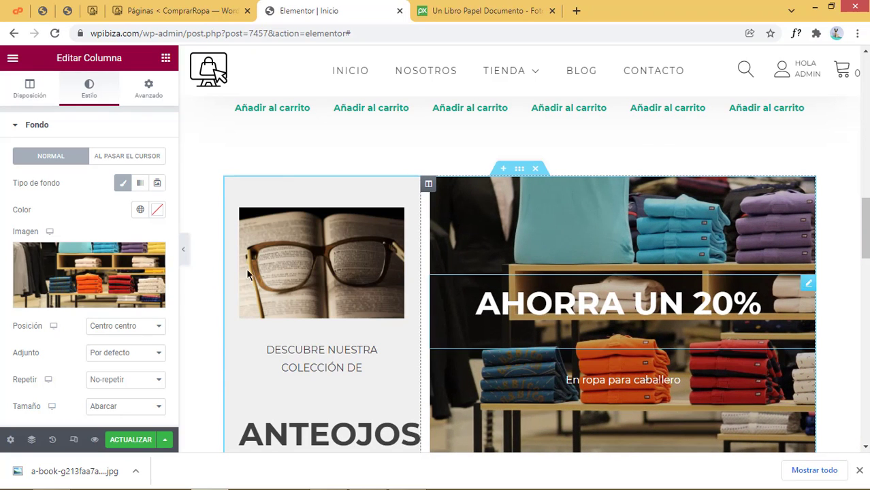
Make the column's background overlay colour more opaque in Capa de fondo
{"action": "scroll", "coordinate": [112, 308], "scroll_direction": "down", "scroll_amount": 3}
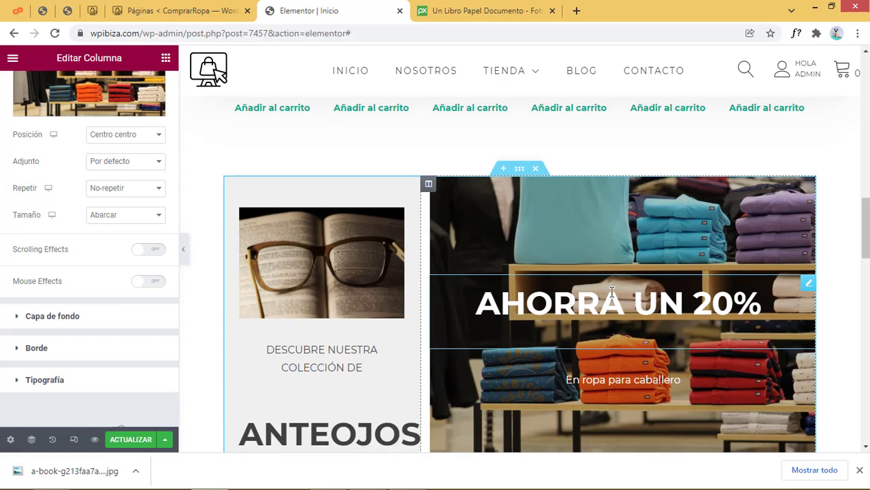
{"action": "left_click", "coordinate": [111, 323]}
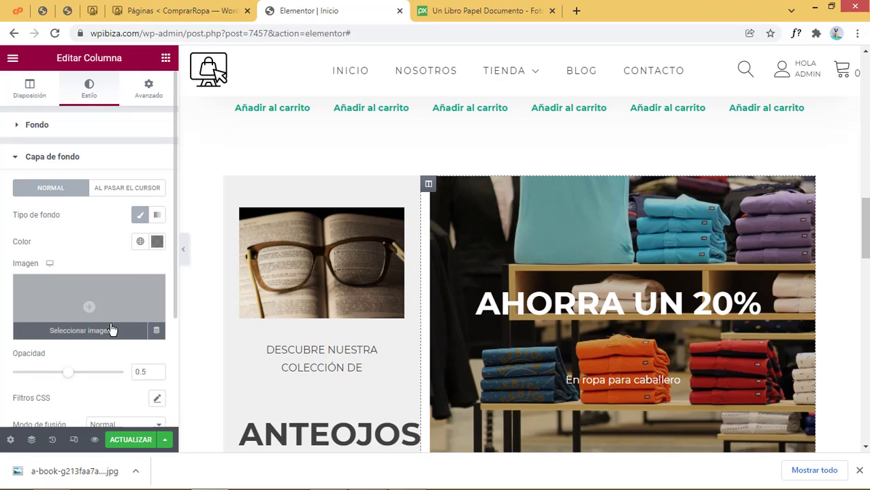
{"action": "left_click", "coordinate": [156, 243]}
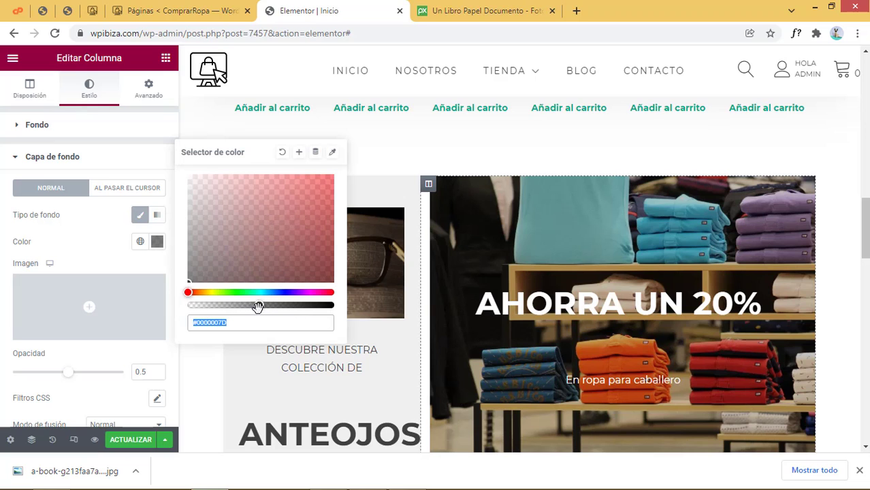
{"action": "left_click_drag", "start_coordinate": [262, 306], "coordinate": [296, 317]}
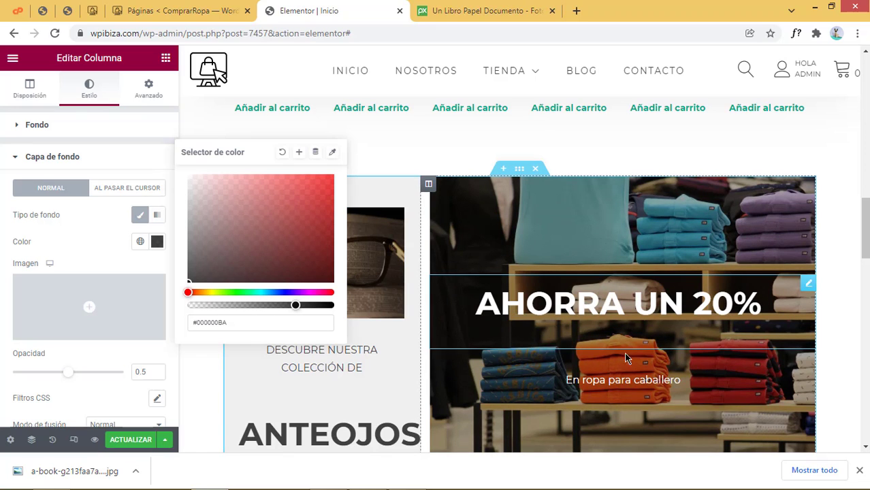
{"action": "left_click", "coordinate": [486, 407]}
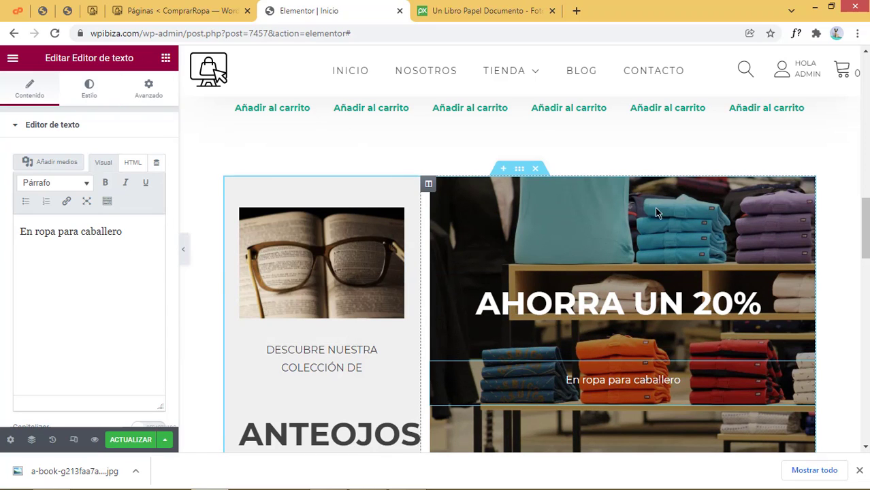
Drag the overlay colour's alpha to full opacity, making it solid black #000000
{"action": "left_click", "coordinate": [428, 185]}
{"action": "left_click", "coordinate": [88, 92]}
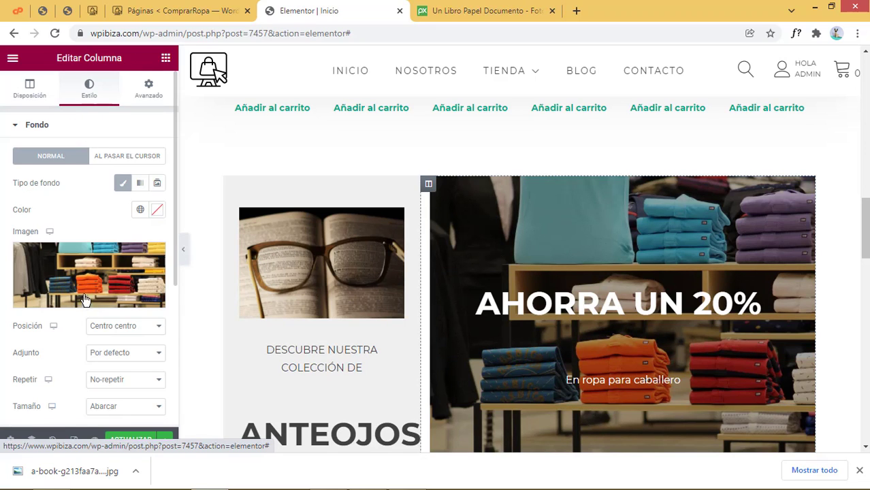
{"action": "scroll", "coordinate": [85, 311], "scroll_direction": "down", "scroll_amount": 3}
{"action": "left_click", "coordinate": [94, 323]}
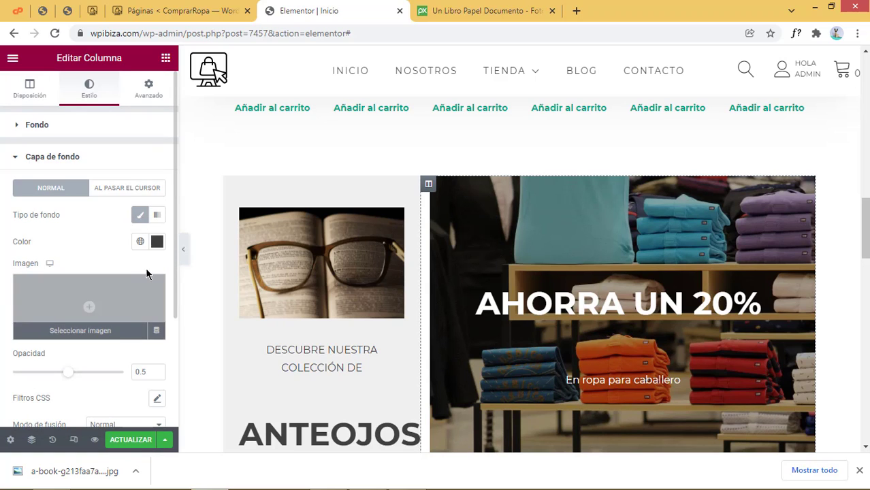
{"action": "left_click", "coordinate": [157, 242]}
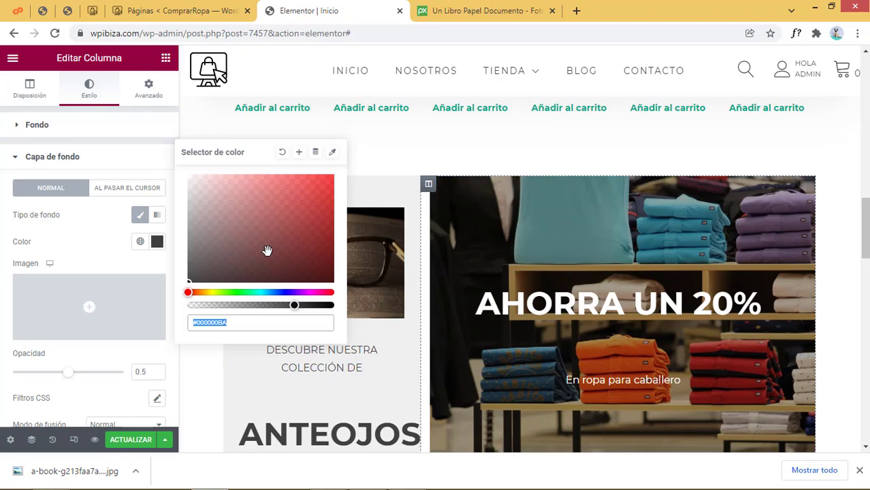
{"action": "left_click_drag", "start_coordinate": [292, 306], "coordinate": [307, 307]}
{"action": "left_click", "coordinate": [101, 233]}
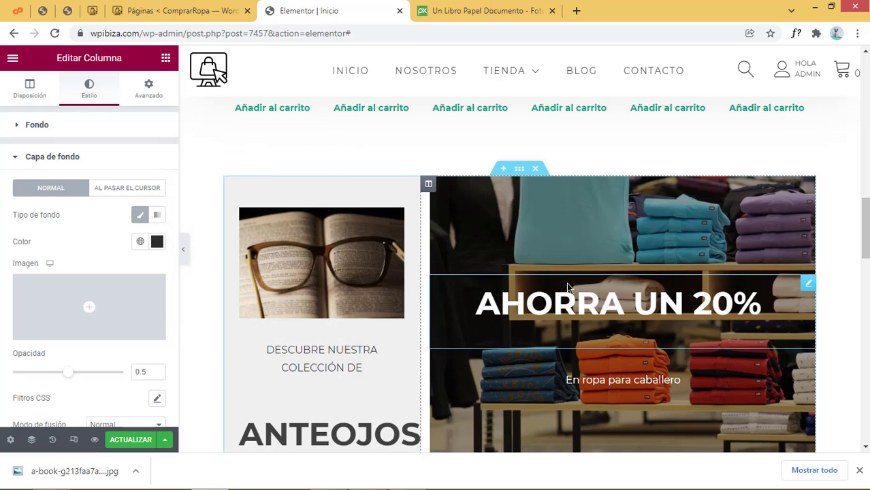
Rename the 'Browse our categories' heading to 'Nuestras categorias'
{"action": "scroll", "coordinate": [570, 365], "scroll_direction": "down", "scroll_amount": 8}
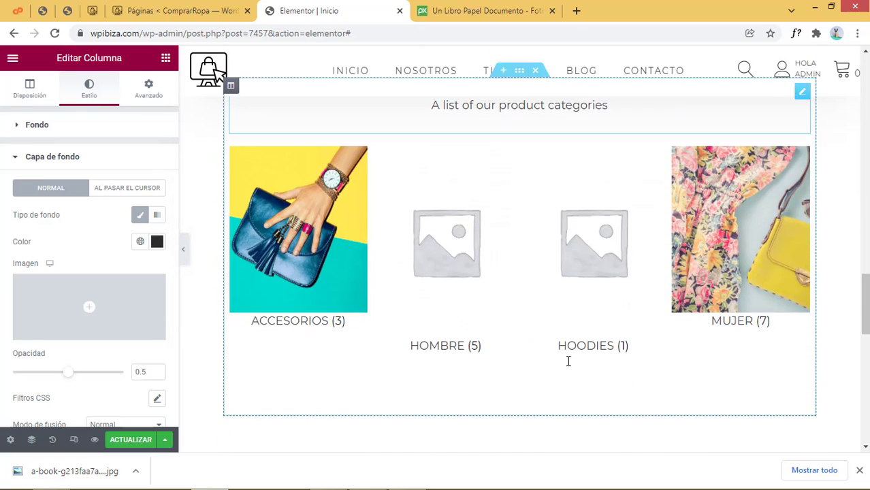
{"action": "scroll", "coordinate": [565, 357], "scroll_direction": "up", "scroll_amount": 3}
{"action": "left_click", "coordinate": [540, 251]}
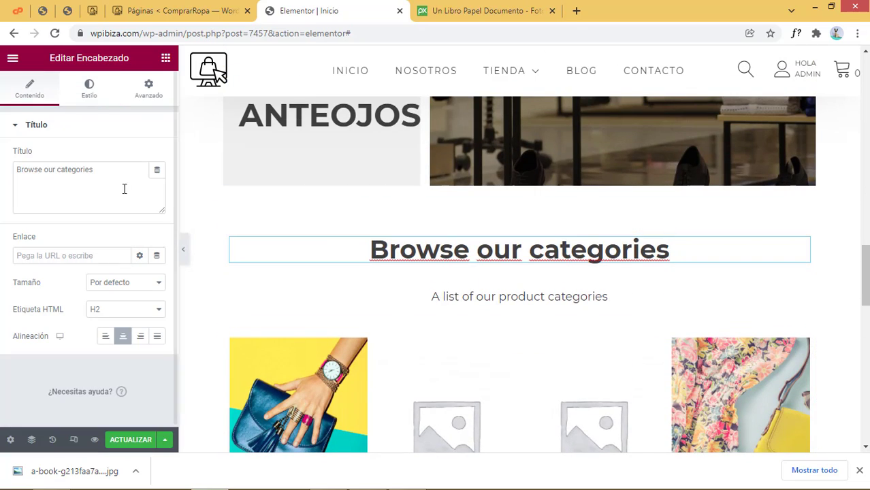
{"action": "left_click_drag", "start_coordinate": [102, 170], "coordinate": [0, 176]}
{"action": "type", "text": "Nue"}
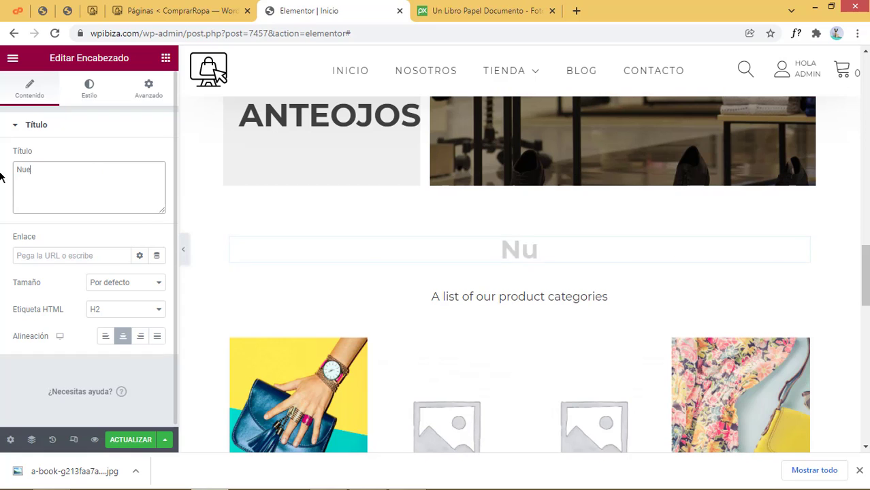
{"action": "type", "text": "stras categorias"}
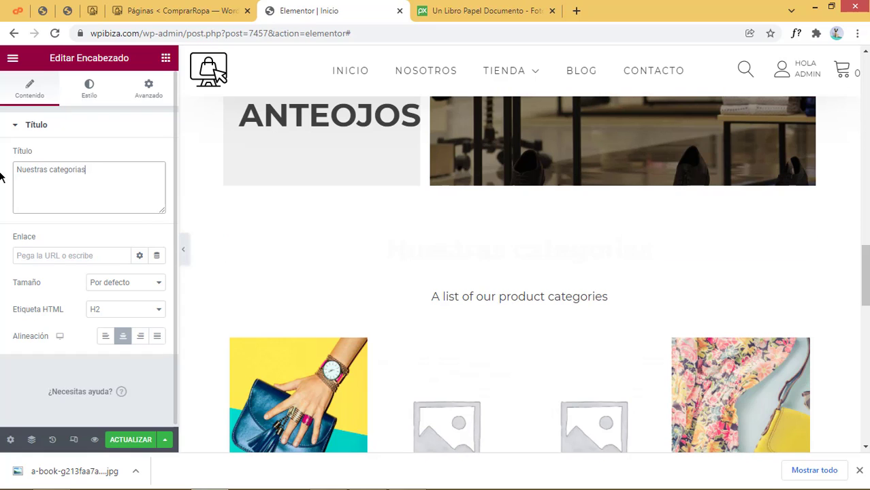
Replace the paragraph below the heading with 'Categorias de productos'
{"action": "left_click", "coordinate": [614, 308]}
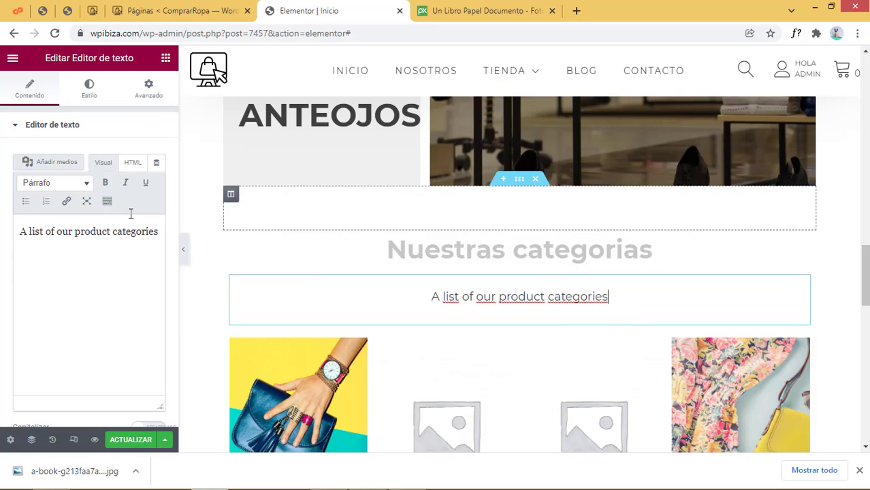
{"action": "left_click_drag", "start_coordinate": [155, 232], "coordinate": [2, 231]}
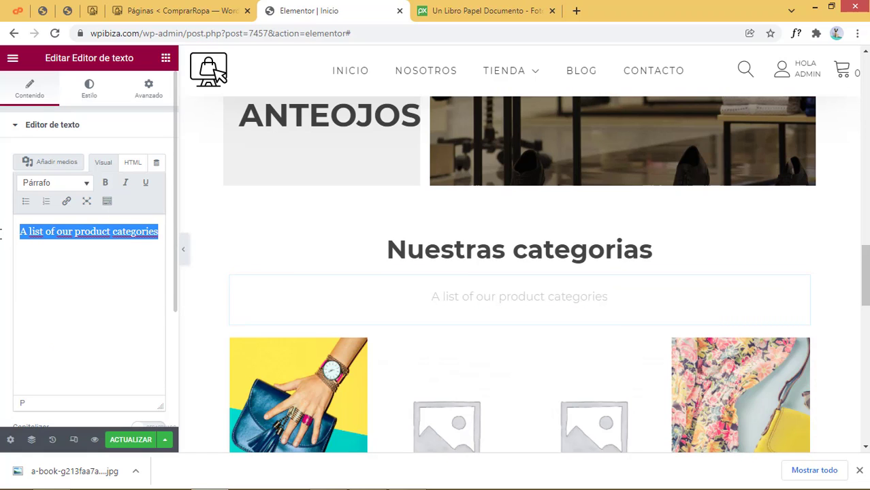
{"action": "type", "text": "Categor"}
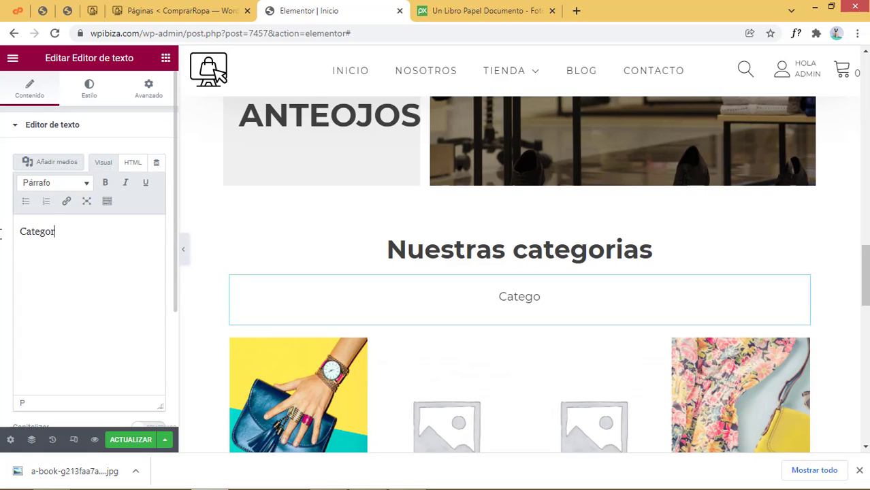
{"action": "type", "text": "ias de productos"}
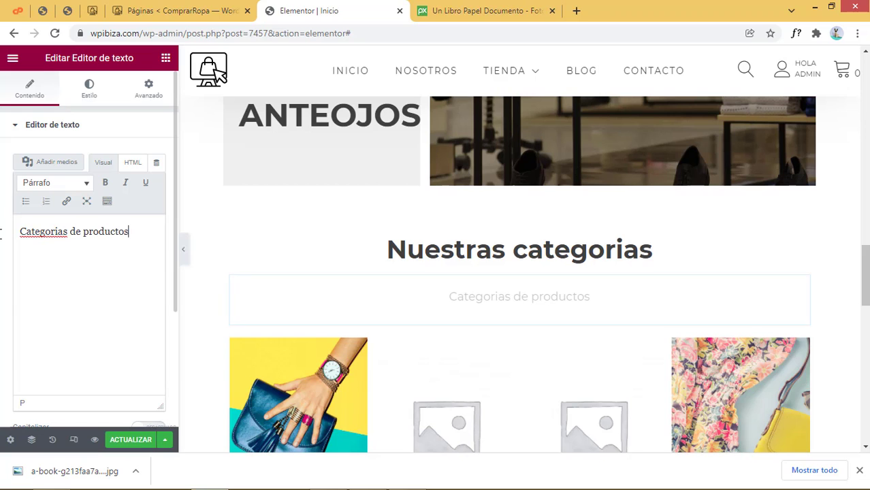
{"action": "scroll", "coordinate": [531, 341], "scroll_direction": "down", "scroll_amount": 3}
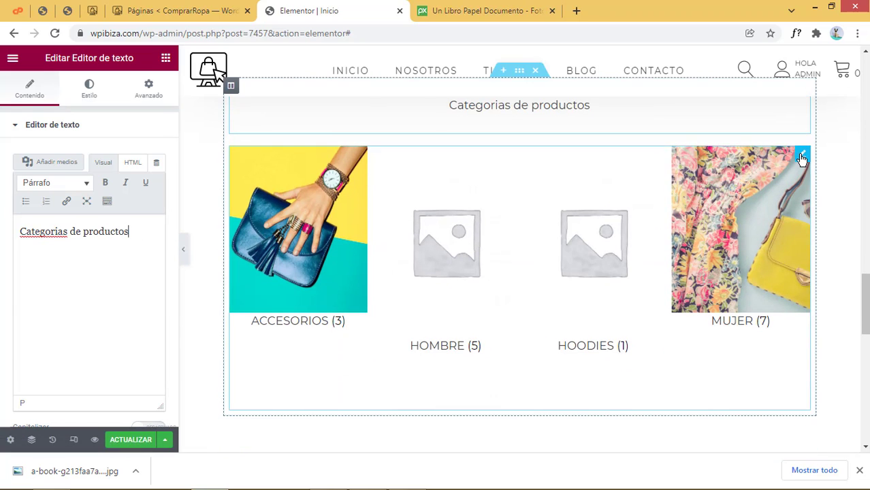
Search widgets for 'cate' and drop a Product Categories widget below the shortcode grid
{"action": "left_click", "coordinate": [279, 138]}
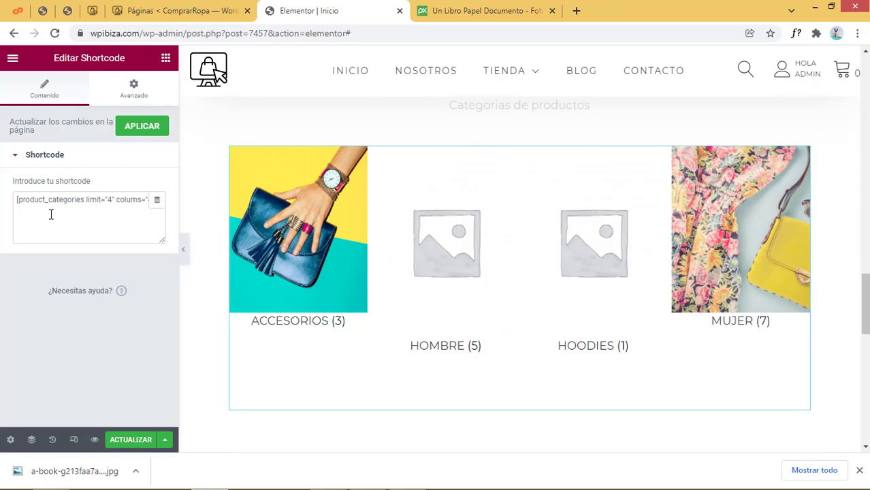
{"action": "left_click", "coordinate": [166, 58]}
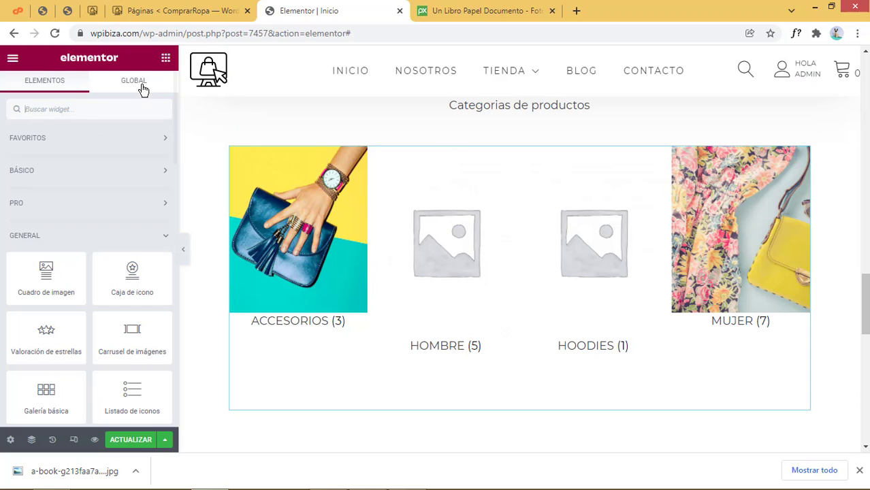
{"action": "left_click", "coordinate": [88, 109]}
{"action": "type", "text": "cate"}
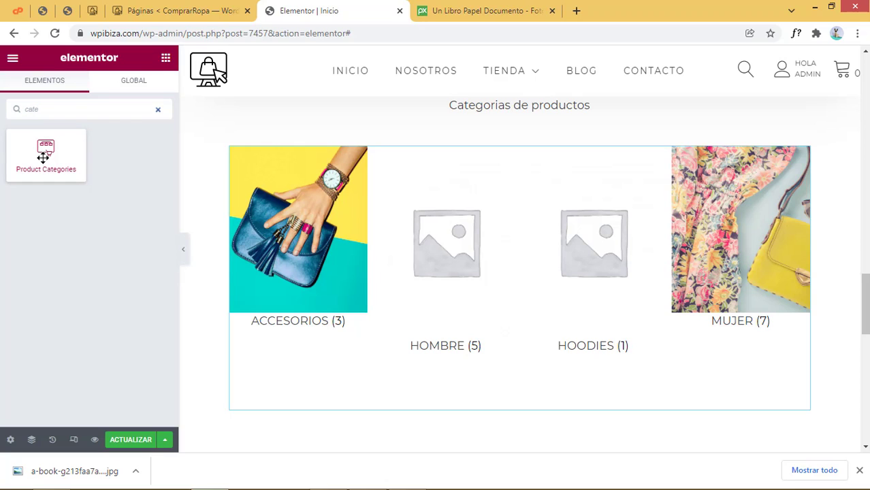
{"action": "left_click_drag", "start_coordinate": [43, 157], "coordinate": [494, 379]}
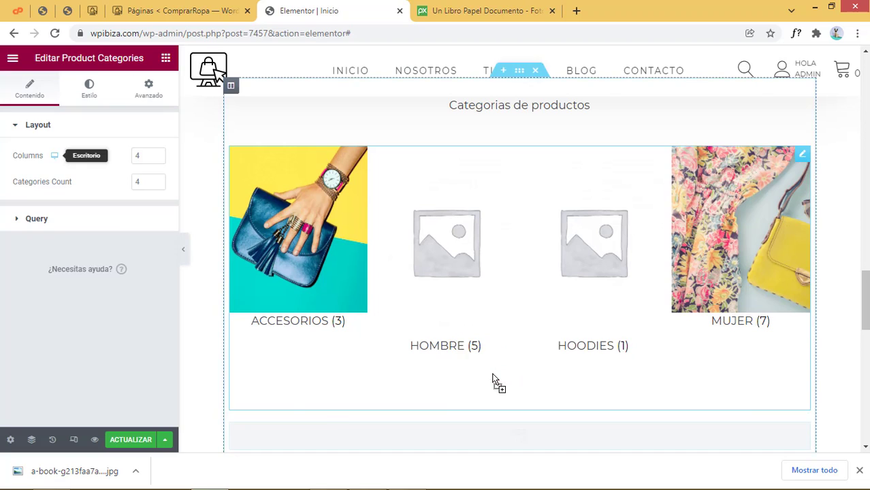
{"action": "scroll", "coordinate": [493, 382], "scroll_direction": "down", "scroll_amount": 3}
{"action": "scroll", "coordinate": [495, 386], "scroll_direction": "up", "scroll_amount": 3}
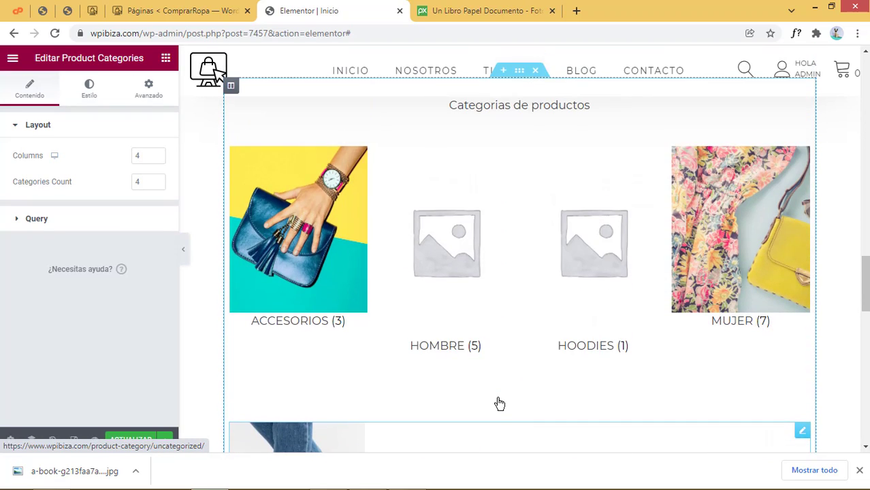
{"action": "scroll", "coordinate": [500, 404], "scroll_direction": "down", "scroll_amount": 1}
{"action": "left_click", "coordinate": [275, 192]}
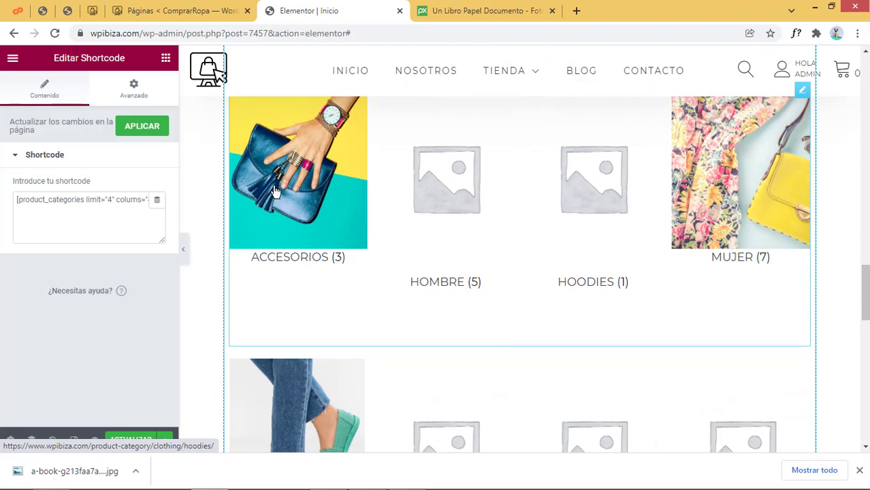
{"action": "left_click", "coordinate": [132, 216]}
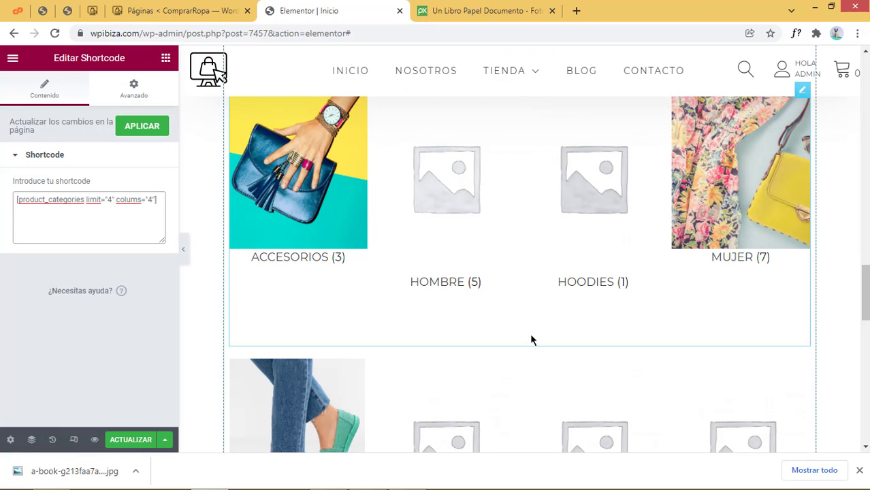
{"action": "scroll", "coordinate": [530, 338], "scroll_direction": "down", "scroll_amount": 3}
{"action": "left_click", "coordinate": [800, 180]}
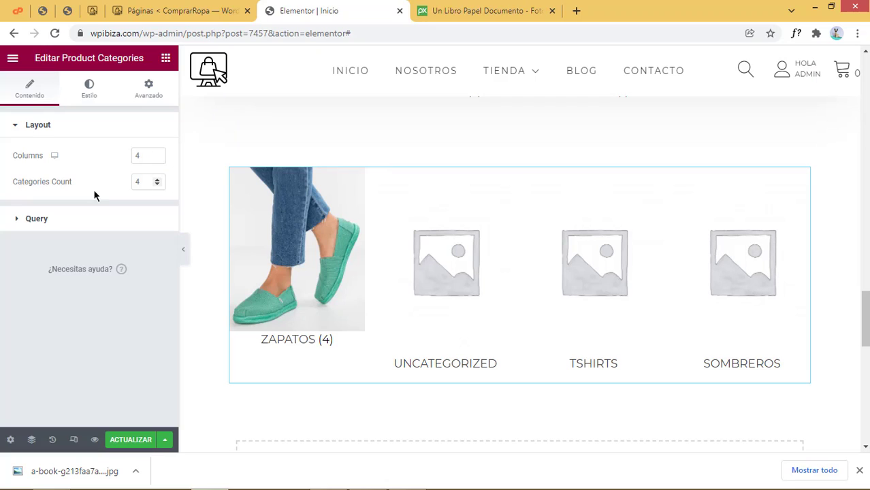
Raise the category count and try Query source By Parent (Only Top Level), then revert to all
{"action": "left_click", "coordinate": [157, 183]}
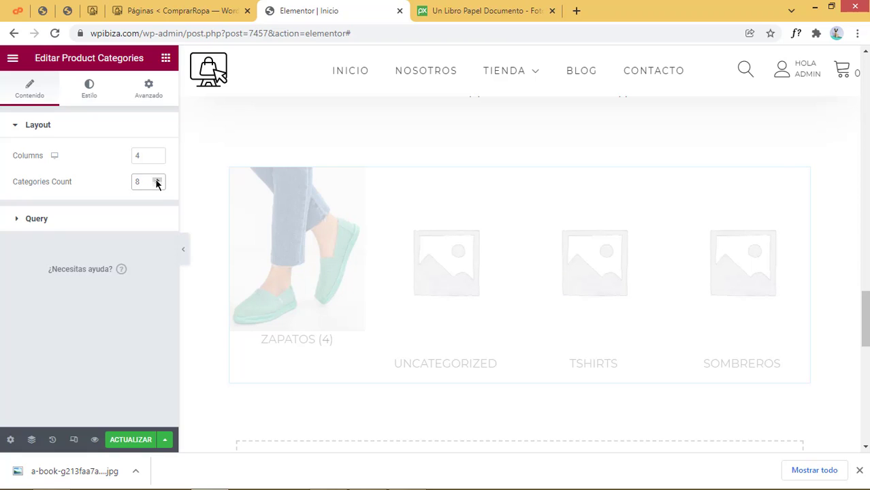
{"action": "scroll", "coordinate": [318, 284], "scroll_direction": "down", "scroll_amount": 2}
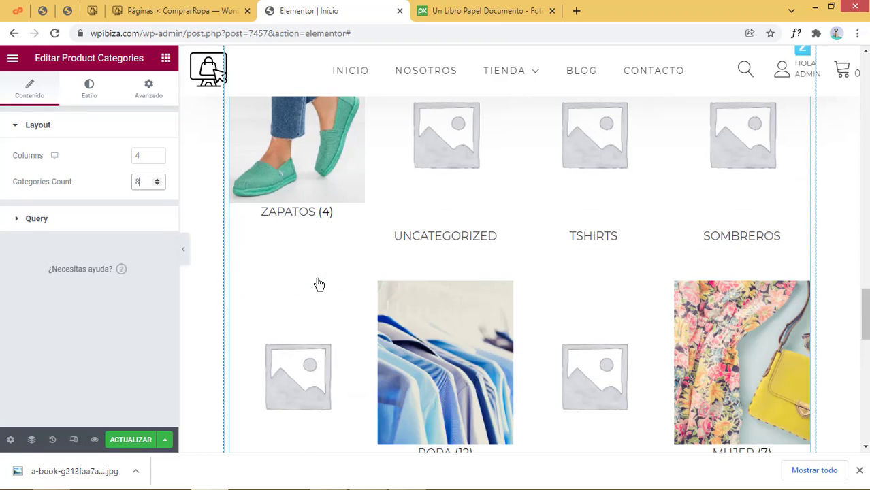
{"action": "left_click", "coordinate": [47, 220]}
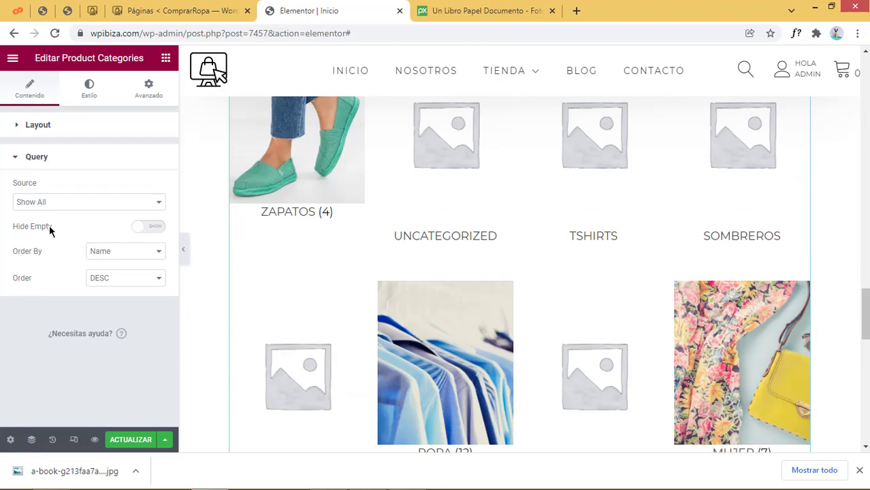
{"action": "left_click", "coordinate": [60, 202]}
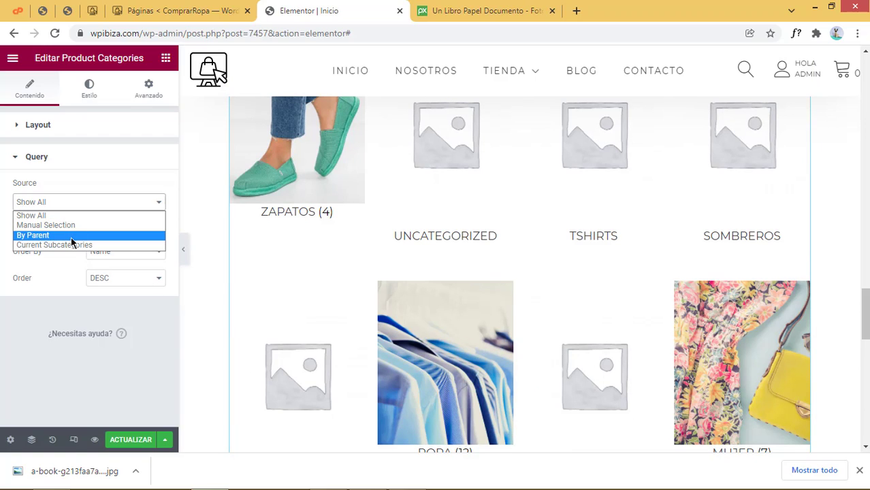
{"action": "left_click", "coordinate": [69, 236]}
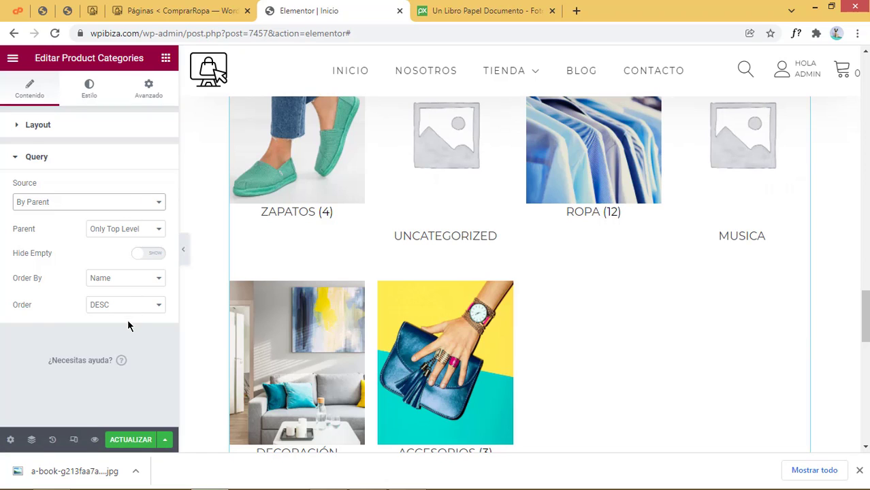
{"action": "left_click", "coordinate": [123, 238]}
{"action": "left_click", "coordinate": [57, 235]}
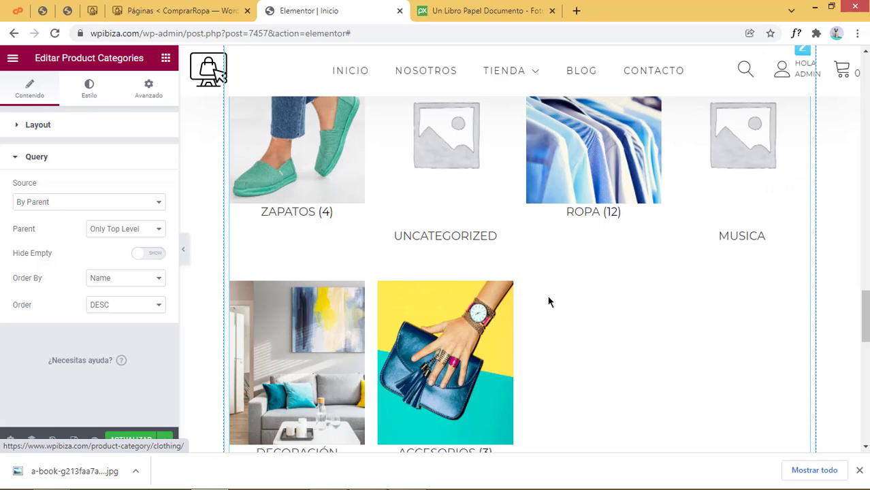
{"action": "scroll", "coordinate": [548, 301], "scroll_direction": "down", "scroll_amount": 2}
{"action": "scroll", "coordinate": [548, 302], "scroll_direction": "up", "scroll_amount": 2}
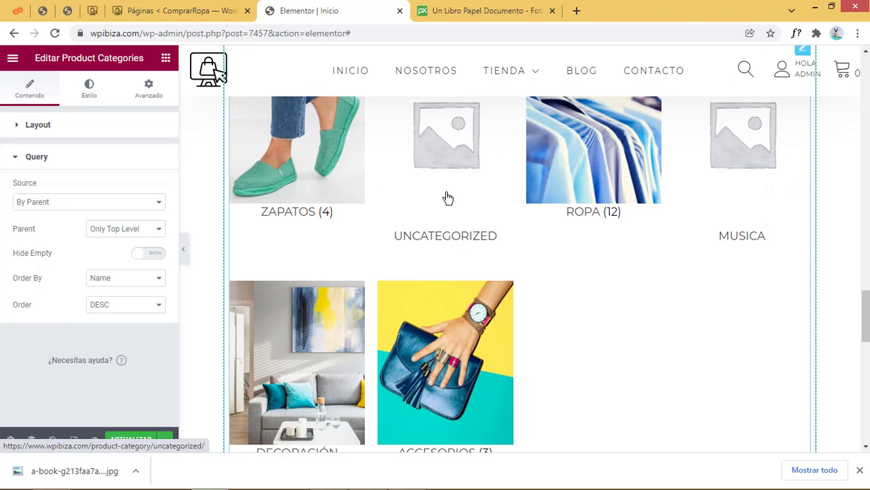
{"action": "left_click", "coordinate": [104, 232]}
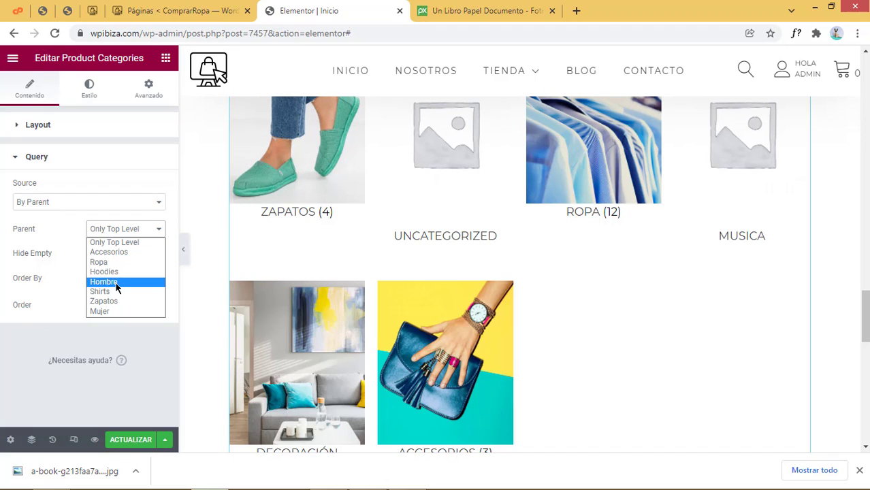
{"action": "left_click", "coordinate": [51, 208]}
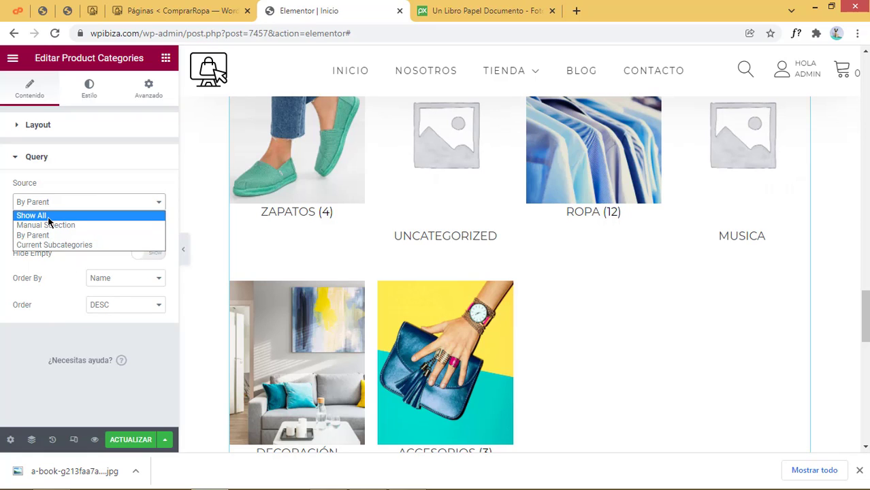
{"action": "left_click", "coordinate": [42, 216]}
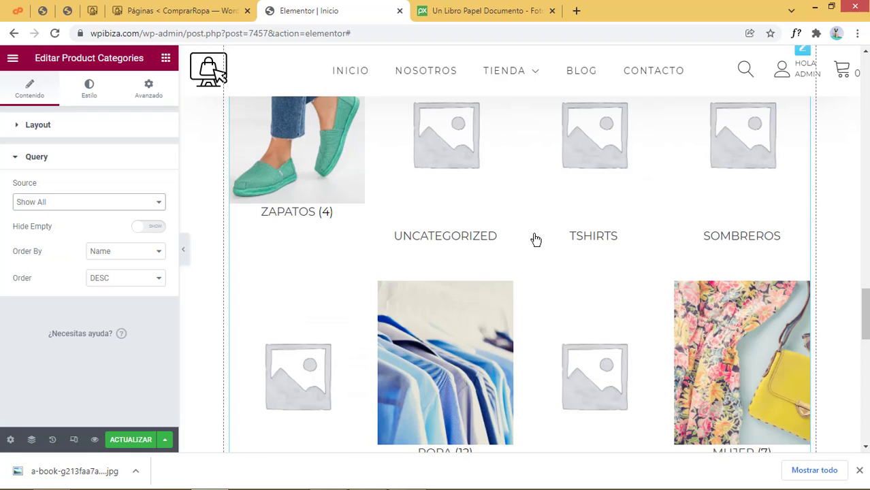
Set the Query source back to By Parent and lower Categories Count to 6
{"action": "scroll", "coordinate": [524, 272], "scroll_direction": "down", "scroll_amount": 3}
{"action": "scroll", "coordinate": [476, 320], "scroll_direction": "up", "scroll_amount": 2}
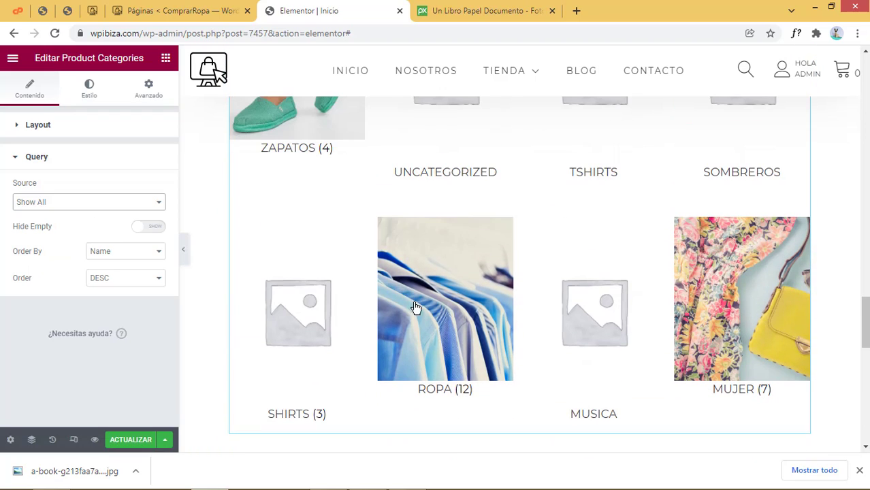
{"action": "left_click", "coordinate": [102, 204]}
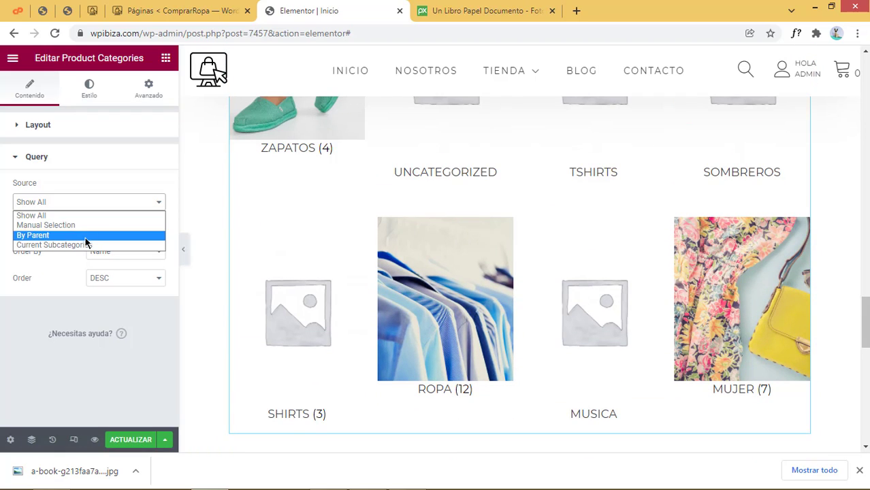
{"action": "left_click", "coordinate": [85, 235]}
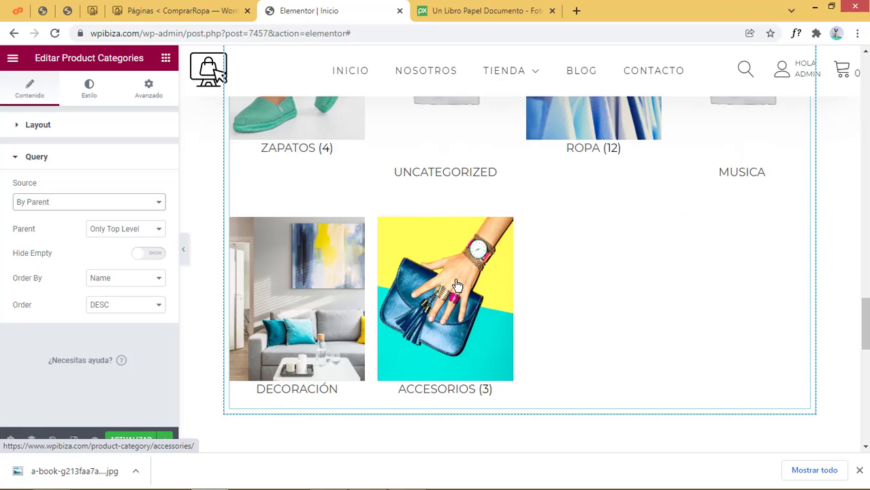
{"action": "scroll", "coordinate": [458, 356], "scroll_direction": "up", "scroll_amount": 3}
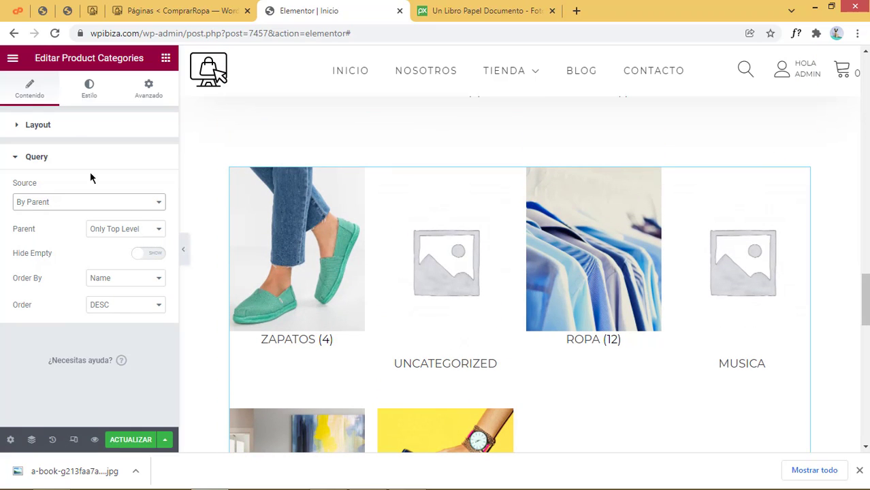
{"action": "left_click", "coordinate": [67, 128]}
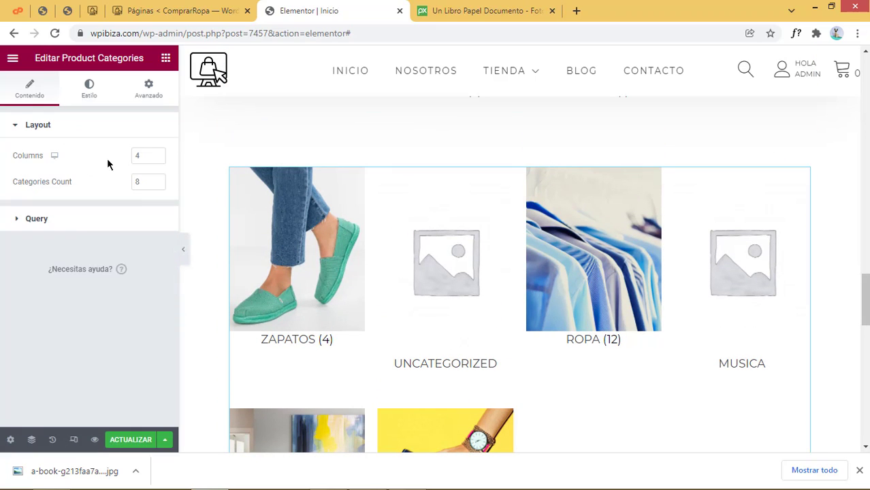
{"action": "left_click", "coordinate": [159, 188]}
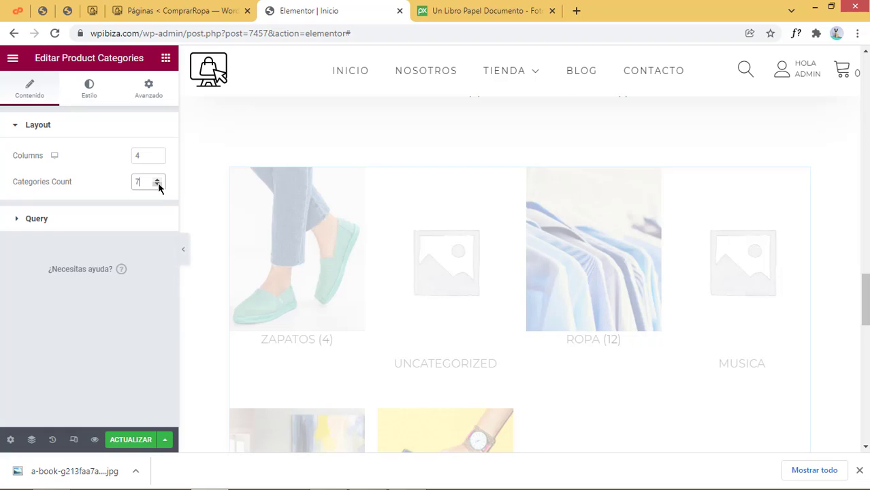
{"action": "scroll", "coordinate": [562, 346], "scroll_direction": "down", "scroll_amount": 4}
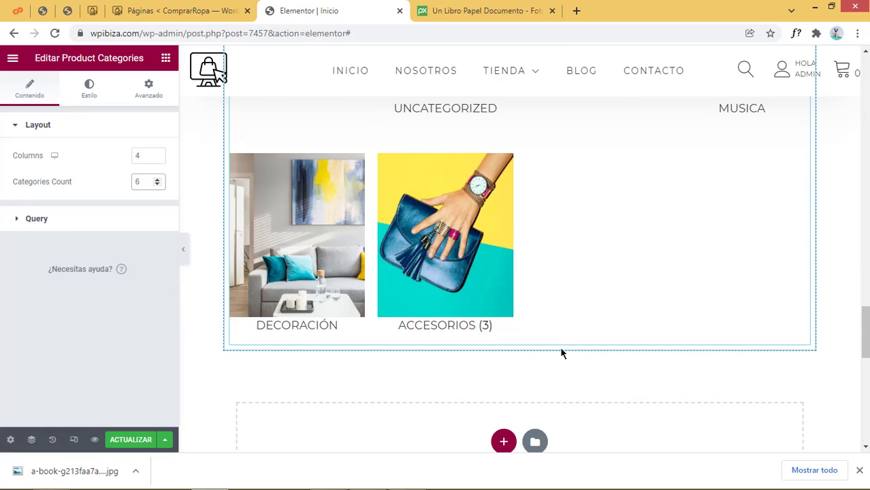
{"action": "left_click", "coordinate": [89, 87]}
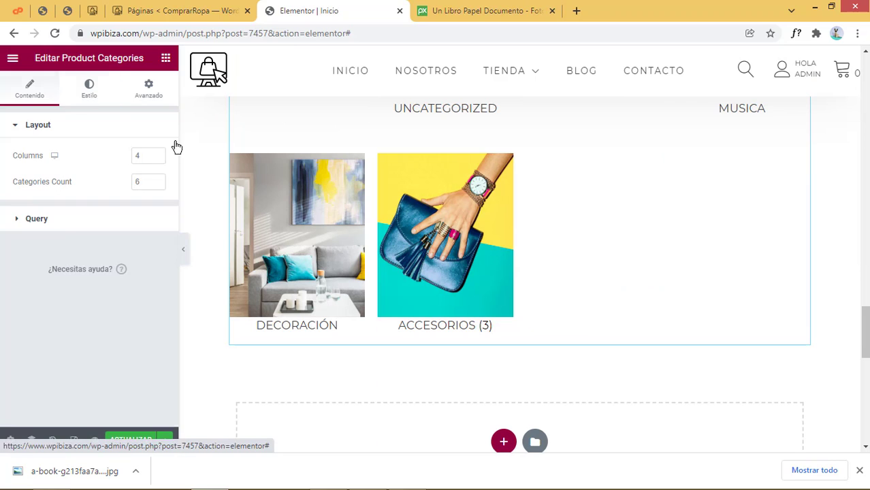
{"action": "scroll", "coordinate": [386, 277], "scroll_direction": "up", "scroll_amount": 2}
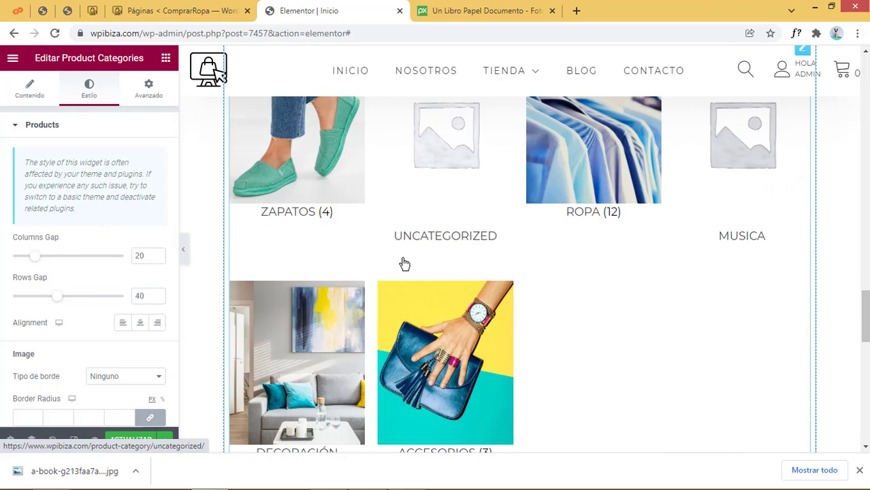
Scroll through the widget's Estilo options, then reopen the Contenido Query section
{"action": "scroll", "coordinate": [158, 333], "scroll_direction": "down", "scroll_amount": 1}
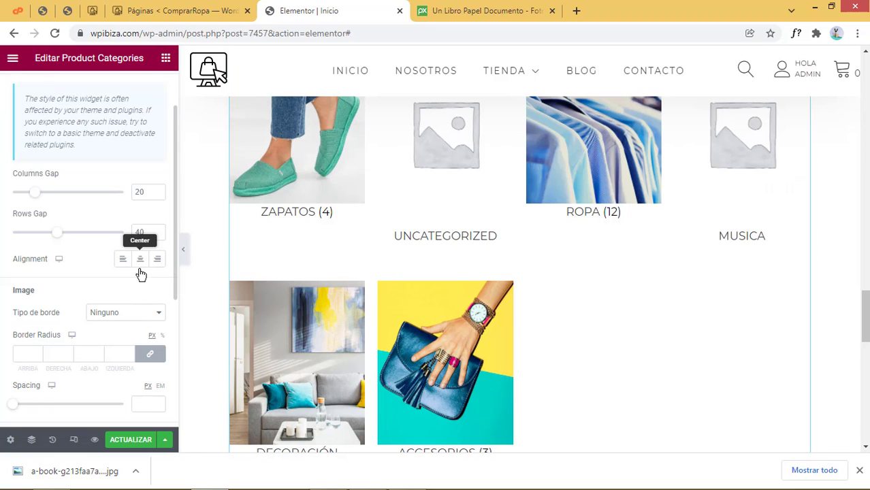
{"action": "scroll", "coordinate": [138, 315], "scroll_direction": "down", "scroll_amount": 1}
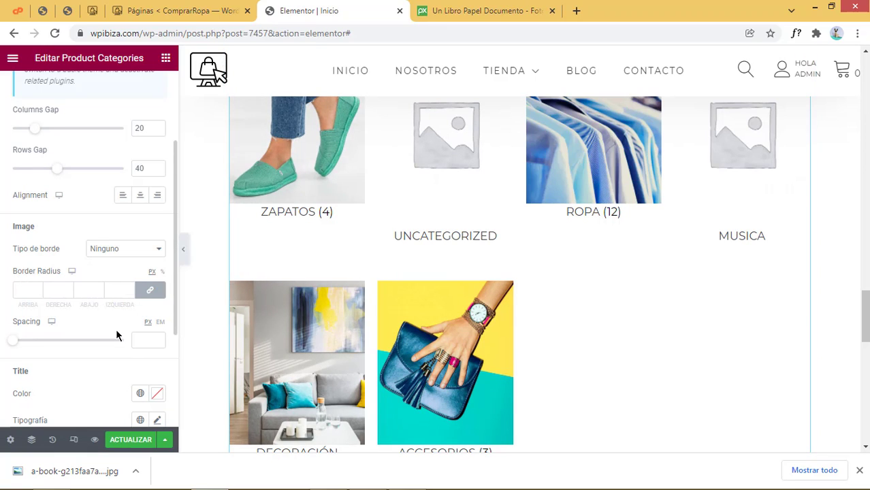
{"action": "scroll", "coordinate": [116, 333], "scroll_direction": "down", "scroll_amount": 3}
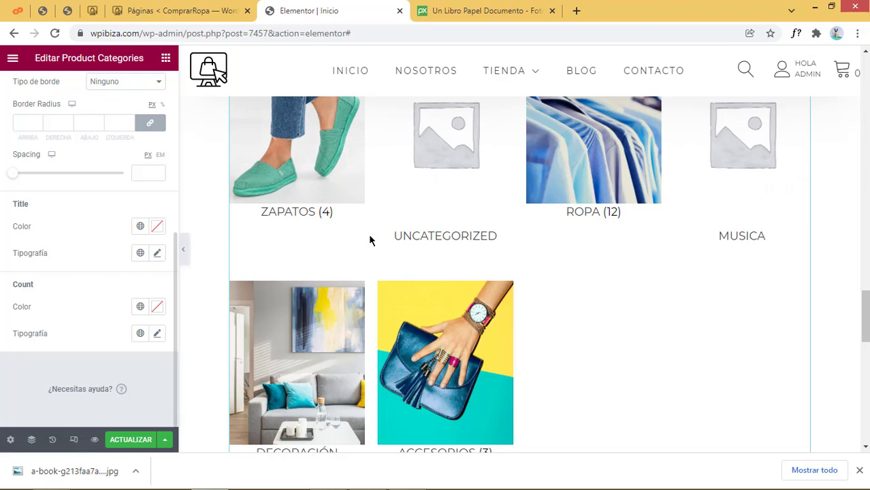
{"action": "scroll", "coordinate": [515, 297], "scroll_direction": "down", "scroll_amount": 3}
{"action": "scroll", "coordinate": [516, 296], "scroll_direction": "up", "scroll_amount": 4}
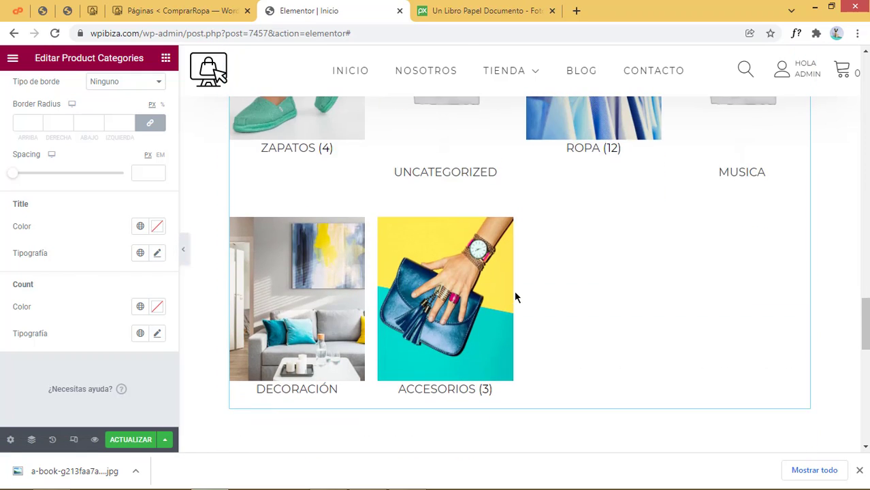
{"action": "left_click", "coordinate": [514, 290]}
{"action": "left_click", "coordinate": [82, 216]}
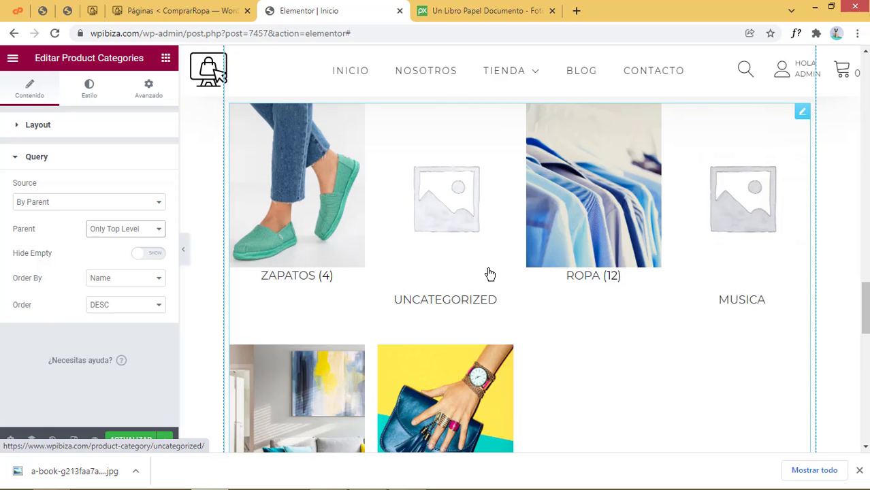
Turn on Hide Empty and set the category grid to 3 columns
{"action": "scroll", "coordinate": [744, 259], "scroll_direction": "down", "scroll_amount": 1}
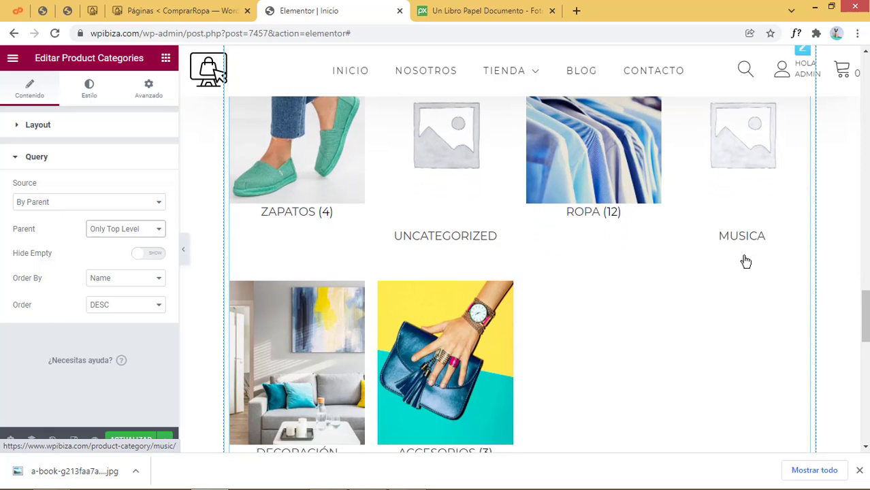
{"action": "scroll", "coordinate": [745, 261], "scroll_direction": "up", "scroll_amount": 1}
{"action": "left_click", "coordinate": [148, 254]}
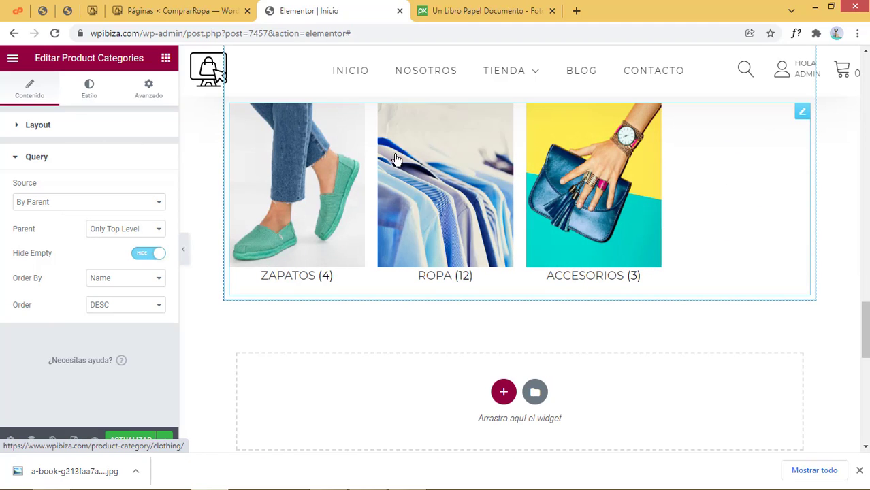
{"action": "left_click", "coordinate": [54, 124]}
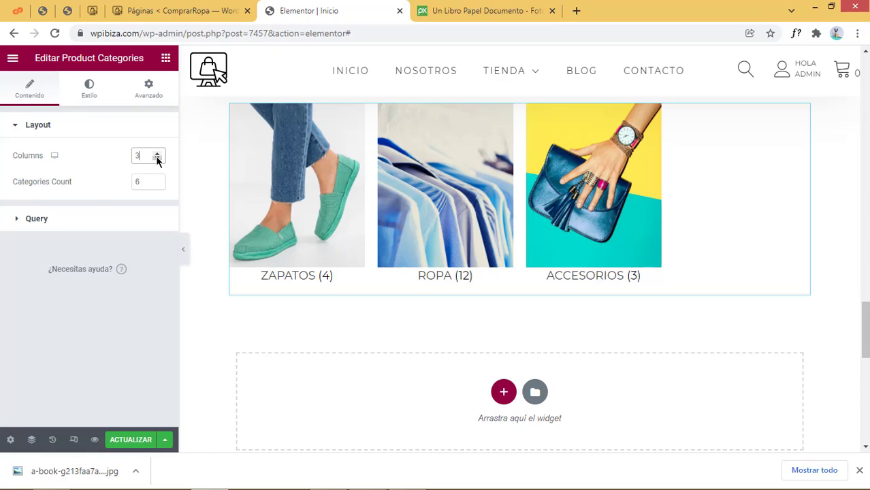
{"action": "key", "text": "Tab"}
{"action": "type", "text": "3"}
{"action": "scroll", "coordinate": [395, 278], "scroll_direction": "down", "scroll_amount": 2}
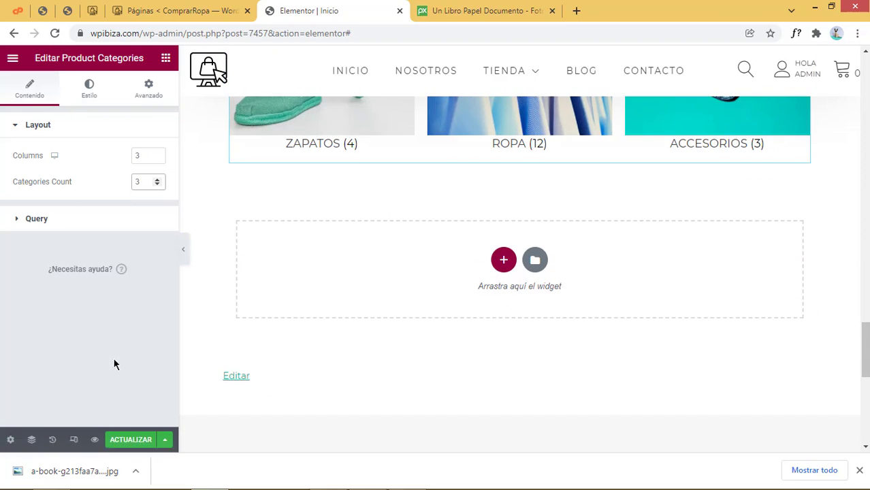
Save the page changes with ACTUALIZAR
{"action": "left_click", "coordinate": [140, 439]}
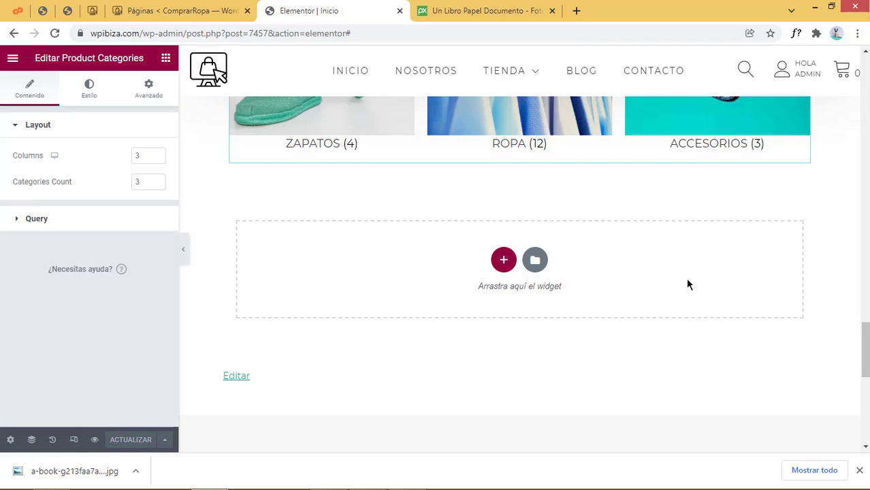
{"action": "scroll", "coordinate": [686, 283], "scroll_direction": "up", "scroll_amount": 6}
{"action": "scroll", "coordinate": [610, 276], "scroll_direction": "up", "scroll_amount": 2}
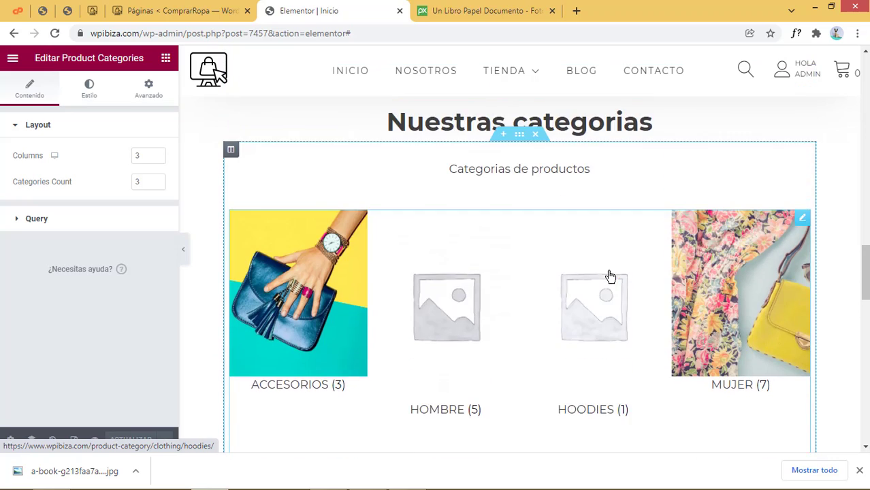
Delete the old four-tile category shortcode widget with Borrar
{"action": "scroll", "coordinate": [610, 277], "scroll_direction": "down", "scroll_amount": 3}
{"action": "scroll", "coordinate": [613, 285], "scroll_direction": "up", "scroll_amount": 3}
{"action": "left_click", "coordinate": [804, 223]}
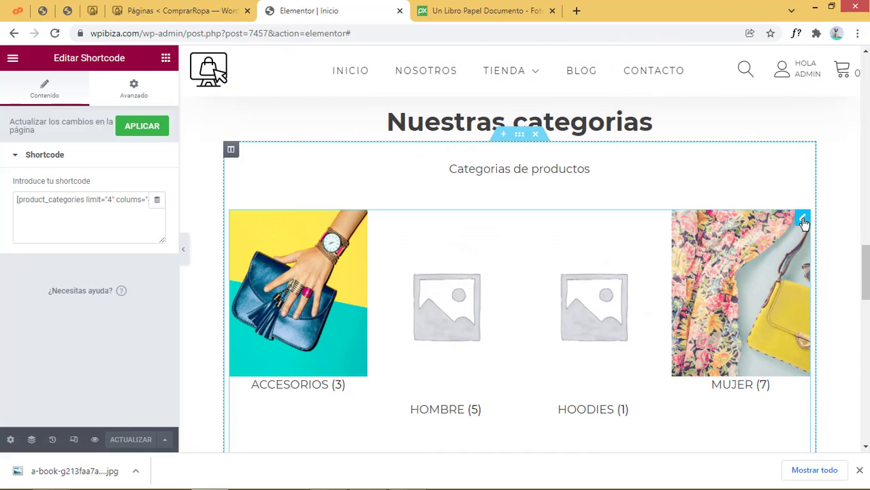
{"action": "right_click", "coordinate": [803, 224]}
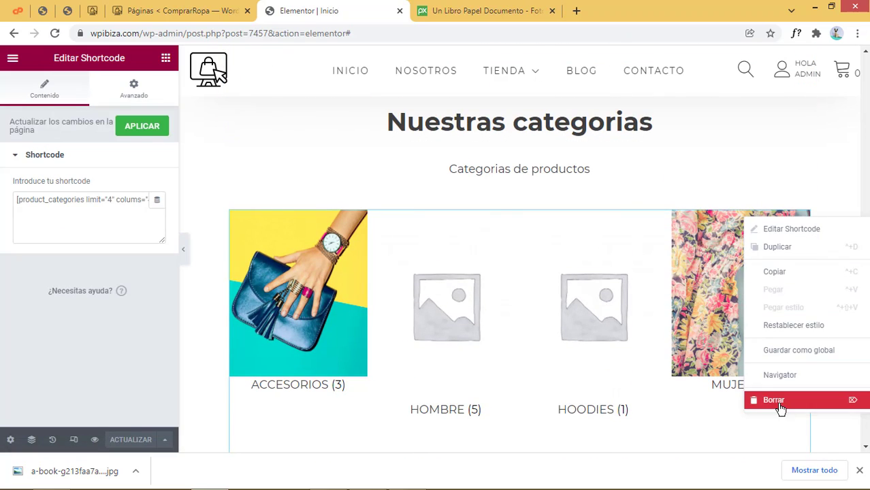
{"action": "left_click", "coordinate": [777, 402]}
Close the downloads bar and check that Nuestras categorias shows Zapatos, Ropa and Accesorios
{"action": "scroll", "coordinate": [519, 270], "scroll_direction": "down", "scroll_amount": 3}
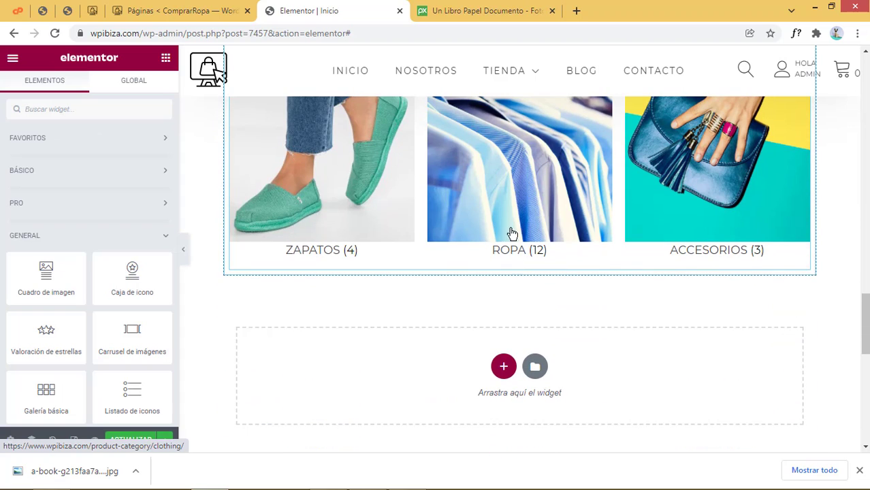
{"action": "scroll", "coordinate": [531, 304], "scroll_direction": "up", "scroll_amount": 5}
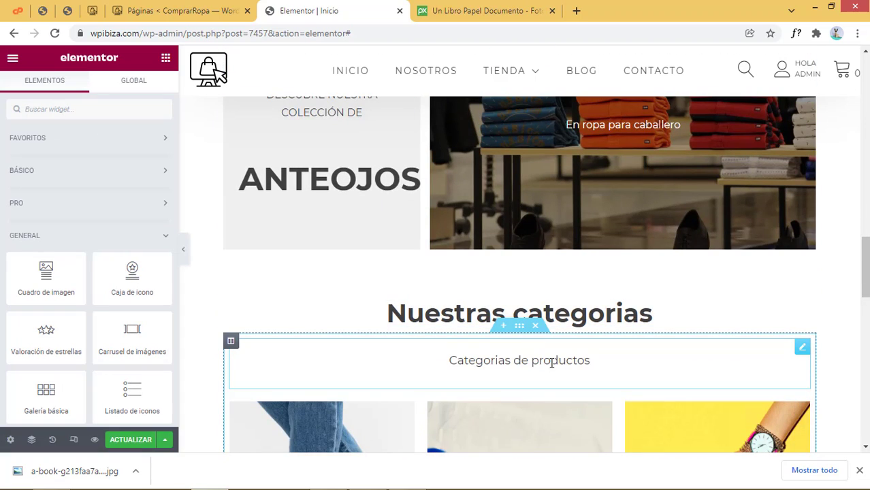
{"action": "left_click", "coordinate": [859, 471]}
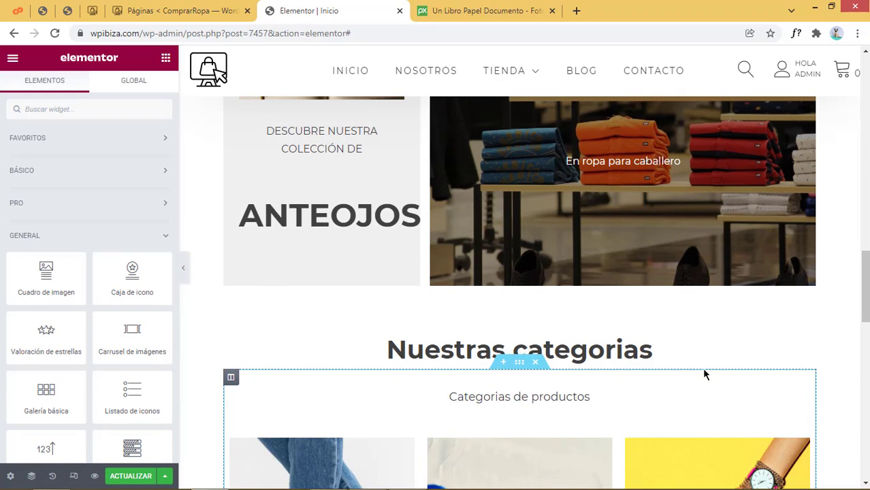
{"action": "scroll", "coordinate": [705, 375], "scroll_direction": "up", "scroll_amount": 20}
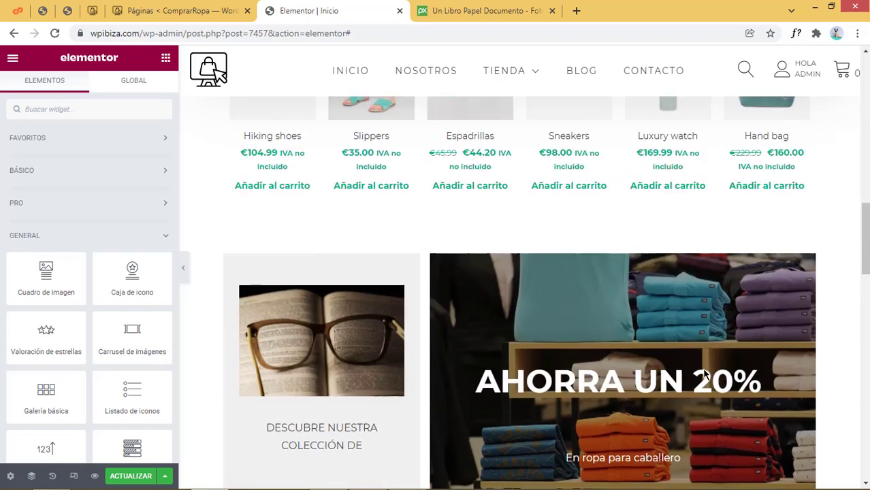
{"action": "scroll", "coordinate": [704, 374], "scroll_direction": "up", "scroll_amount": 1}
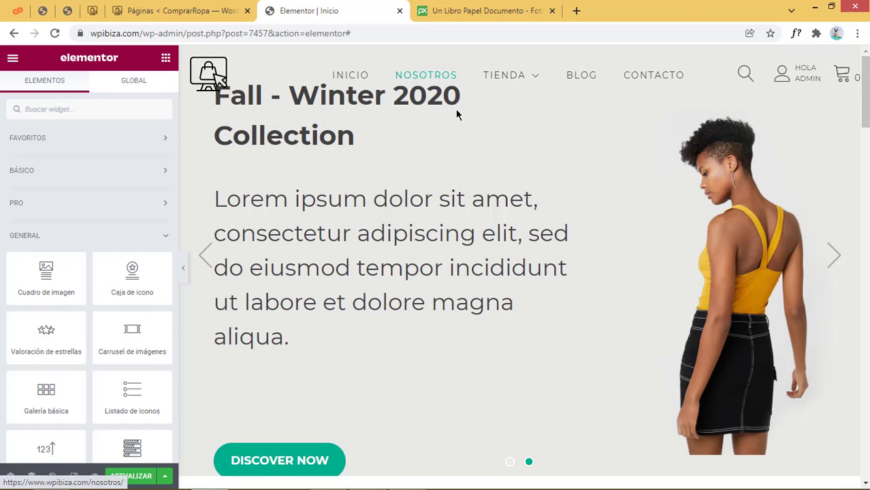
{"action": "scroll", "coordinate": [563, 341], "scroll_direction": "down", "scroll_amount": 20}
{"action": "scroll", "coordinate": [563, 339], "scroll_direction": "down", "scroll_amount": 10}
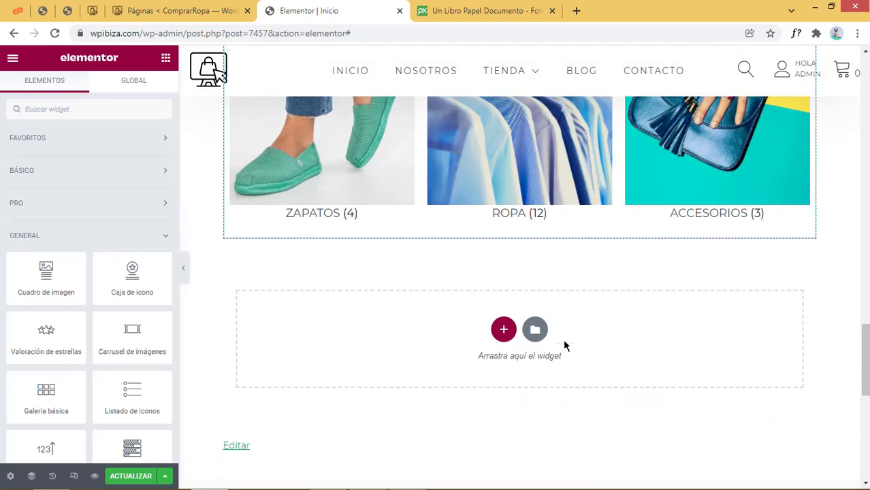
{"action": "scroll", "coordinate": [563, 339], "scroll_direction": "up", "scroll_amount": 4}
{"action": "scroll", "coordinate": [564, 346], "scroll_direction": "up", "scroll_amount": 5}
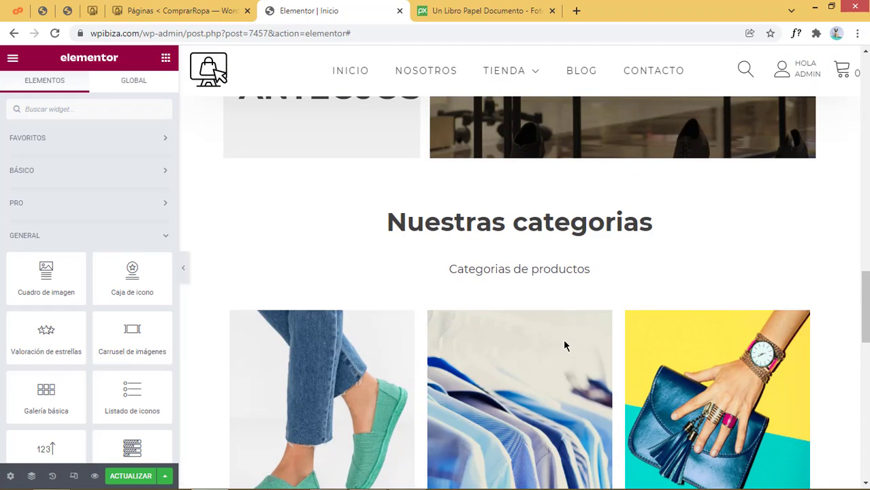
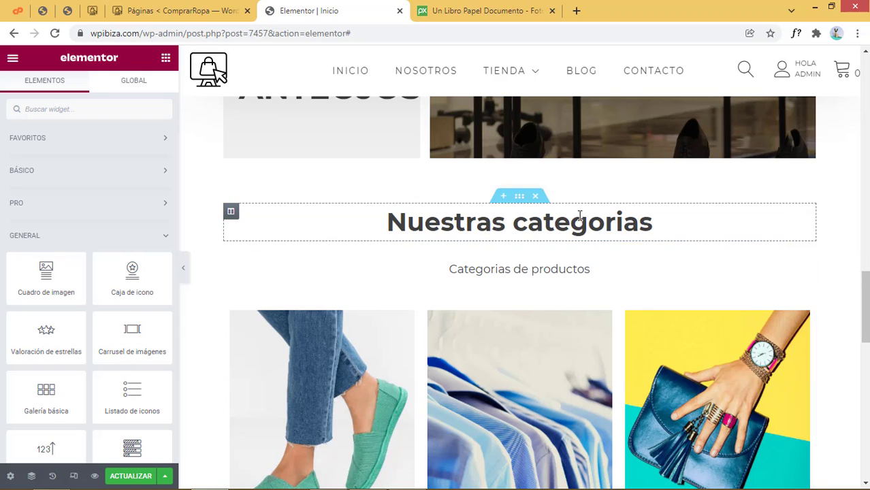
Duplicate the Nuestras categorias heading section and move the copy below the product grid
{"action": "right_click", "coordinate": [520, 205]}
{"action": "left_click", "coordinate": [549, 232]}
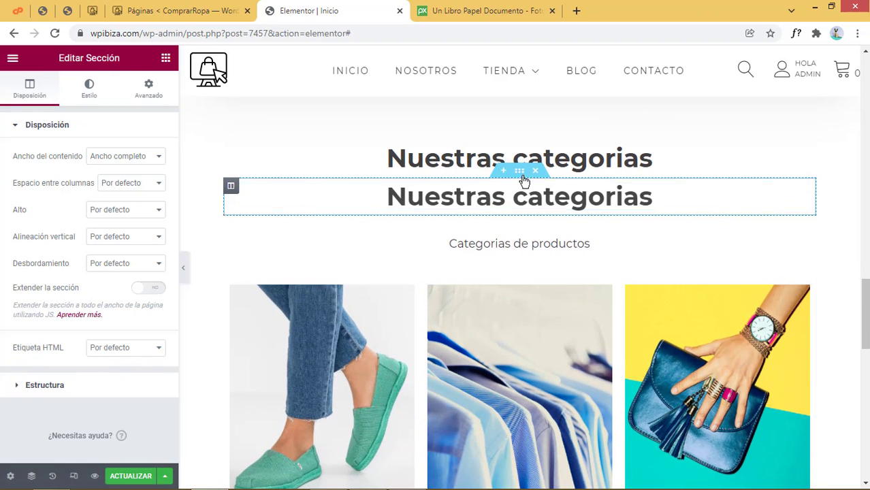
{"action": "scroll", "coordinate": [525, 187], "scroll_direction": "down", "scroll_amount": 2}
{"action": "scroll", "coordinate": [522, 183], "scroll_direction": "up", "scroll_amount": 1}
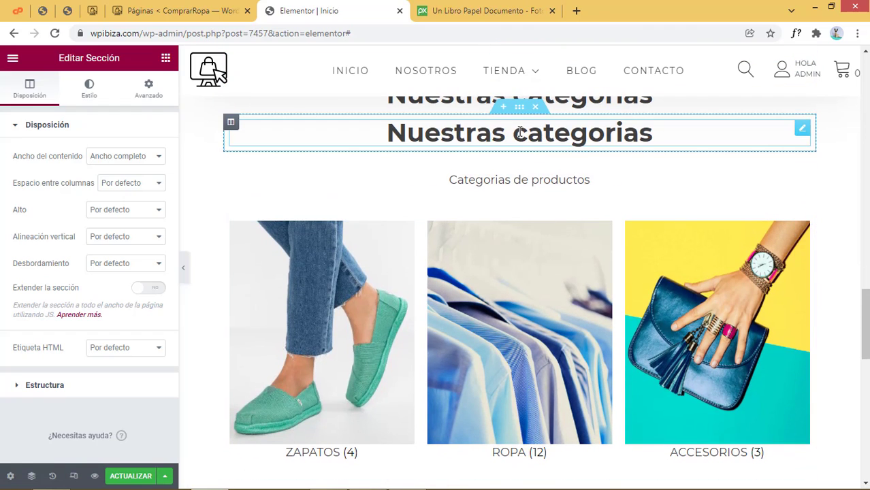
{"action": "left_click_drag", "start_coordinate": [519, 107], "coordinate": [549, 412]}
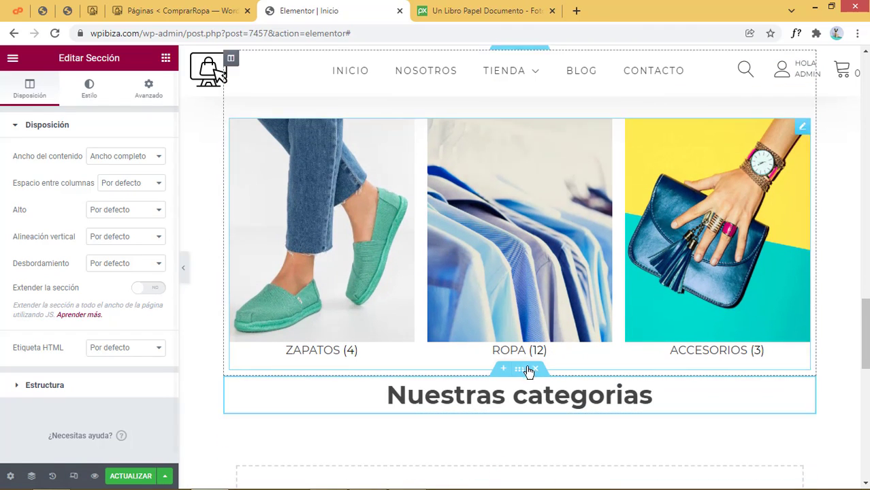
Change the copied heading's title to 'Testimonios'
{"action": "left_click", "coordinate": [562, 399]}
{"action": "left_click_drag", "start_coordinate": [107, 175], "coordinate": [1, 169]}
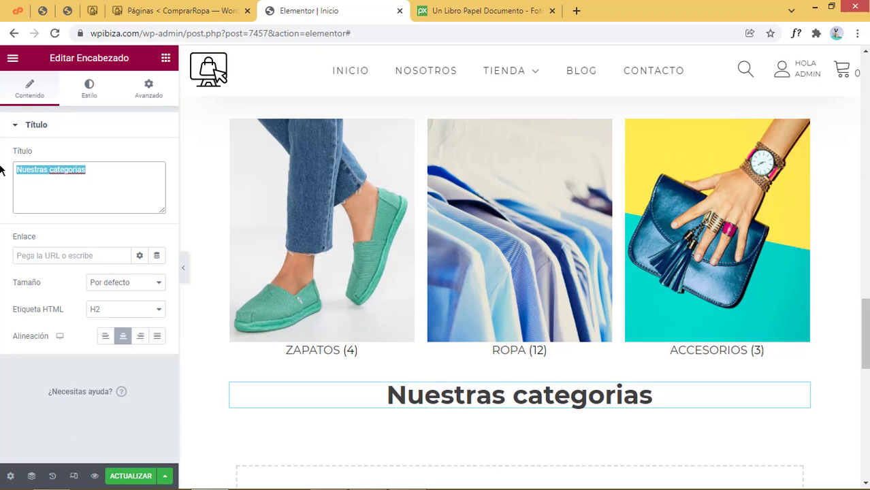
{"action": "type", "text": "Testimonios"}
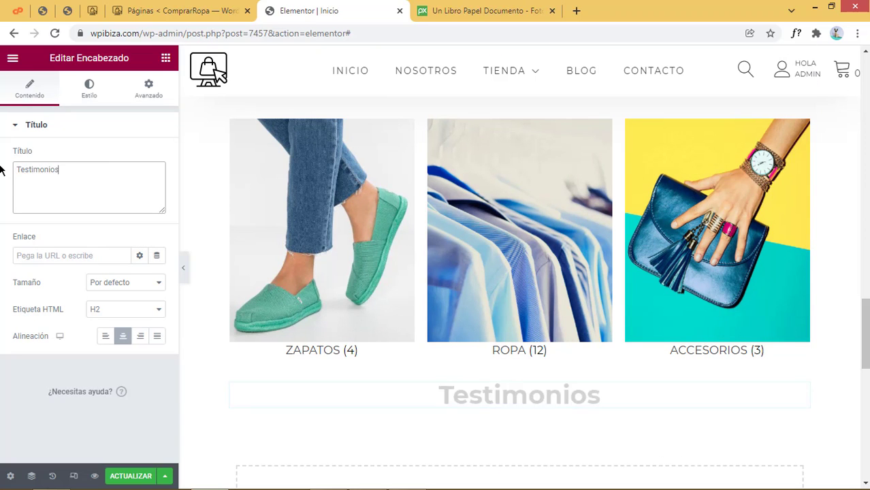
{"action": "scroll", "coordinate": [412, 208], "scroll_direction": "up", "scroll_amount": 4}
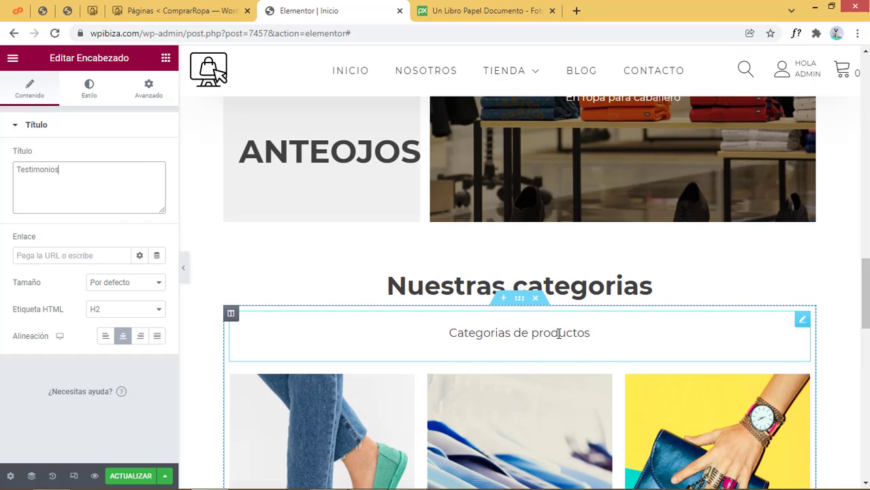
Copy the Categorias de productos subtitle widget
{"action": "right_click", "coordinate": [560, 334]}
{"action": "left_click", "coordinate": [593, 348]}
{"action": "scroll", "coordinate": [593, 351], "scroll_direction": "down", "scroll_amount": 7}
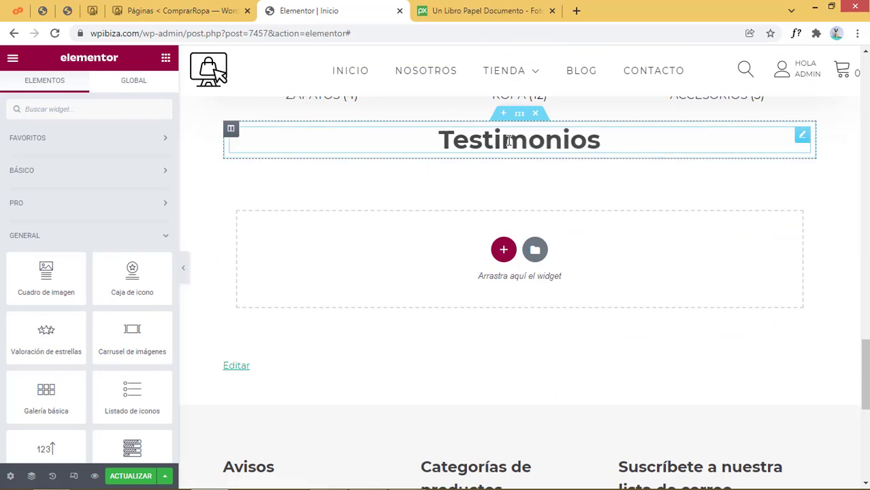
Paste the copied subtitle under Testimonios and rewrite it as 'Que dicen nuestros clientes de nosotros'
{"action": "right_click", "coordinate": [508, 143]}
{"action": "left_click", "coordinate": [538, 216]}
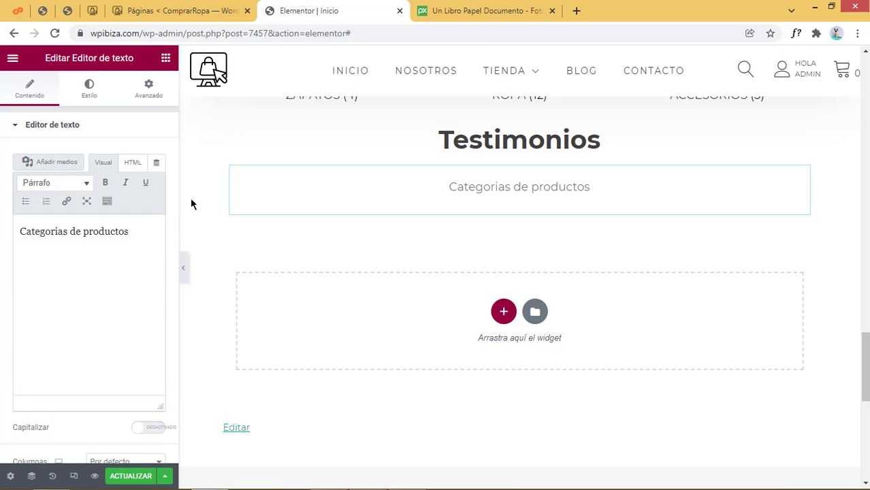
{"action": "left_click_drag", "start_coordinate": [127, 238], "coordinate": [6, 245]}
{"action": "type", "text": "Que"}
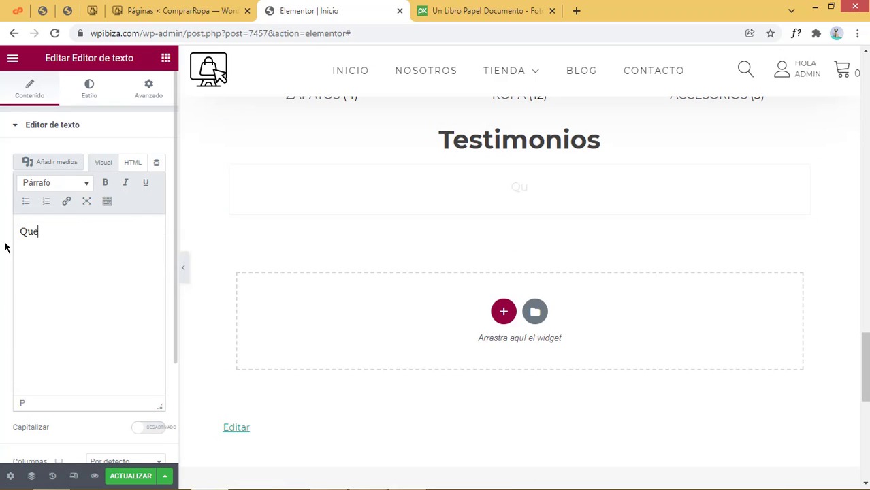
{"action": "type", "text": " dicen n uest"}
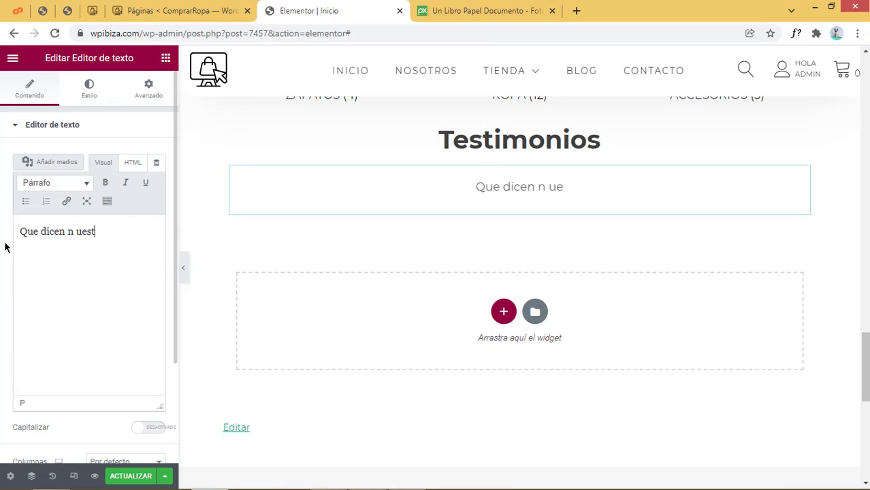
{"action": "type", "text": "ros clientes de nosotros"}
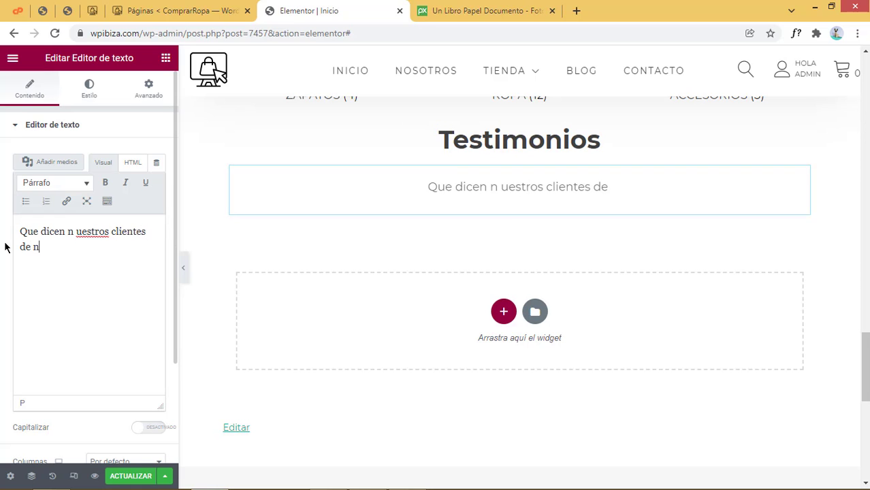
{"action": "scroll", "coordinate": [541, 279], "scroll_direction": "up", "scroll_amount": 5}
{"action": "scroll", "coordinate": [541, 280], "scroll_direction": "up", "scroll_amount": 2}
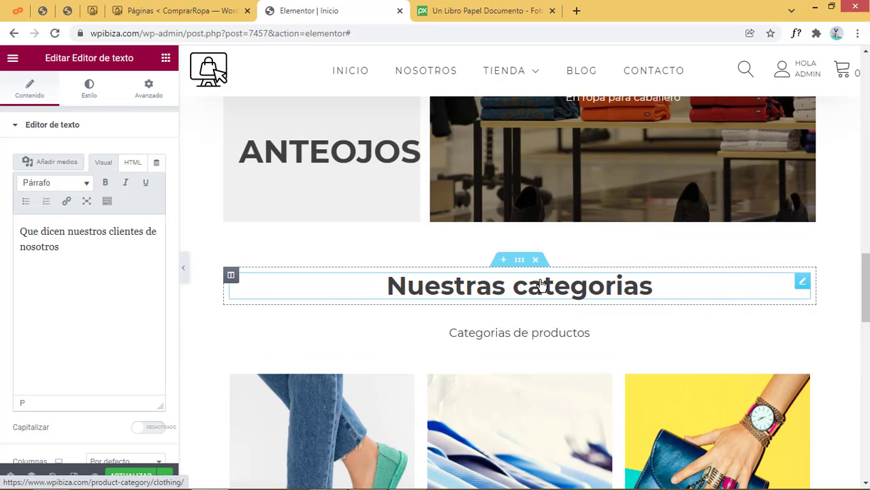
{"action": "scroll", "coordinate": [541, 280], "scroll_direction": "down", "scroll_amount": 5}
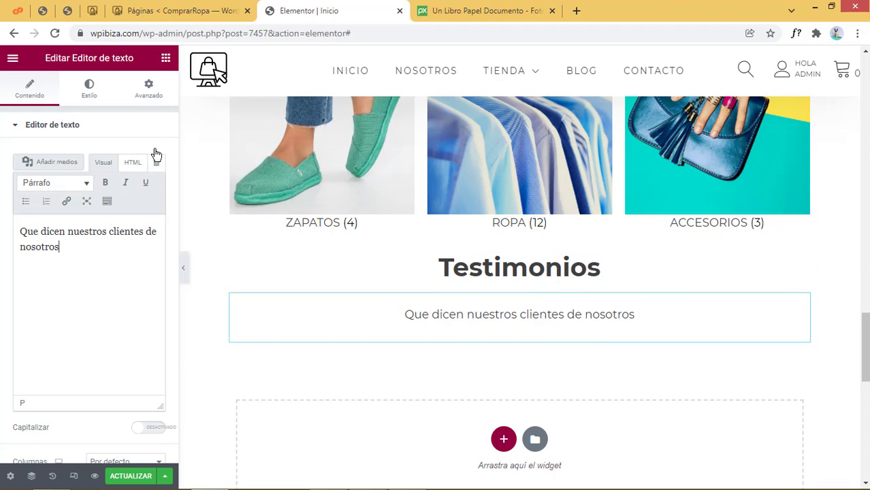
{"action": "left_click", "coordinate": [165, 57]}
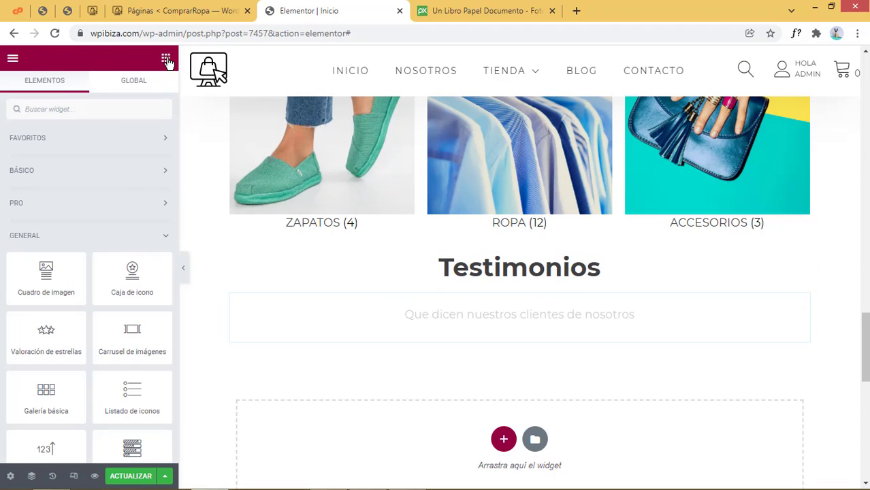
Search widgets for 'tes' and drag a Testimonial Carousel under the Testimonios subtitle
{"action": "left_click", "coordinate": [118, 115]}
{"action": "type", "text": "tes"}
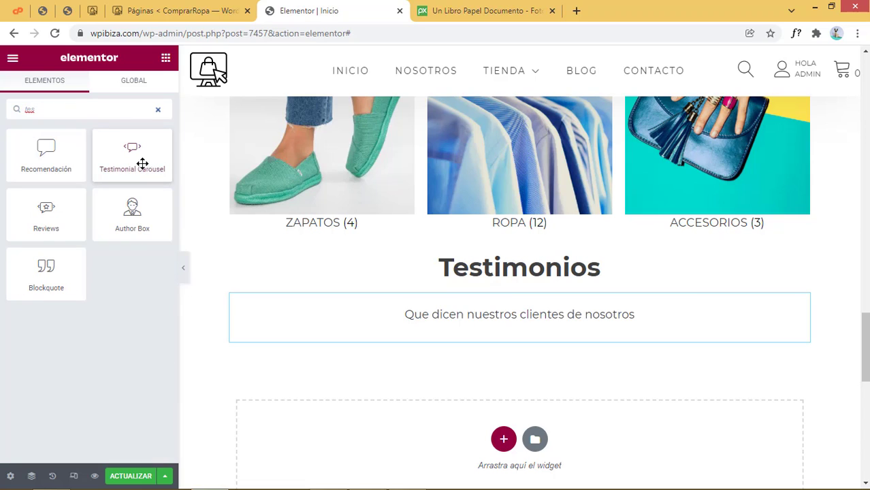
{"action": "left_click_drag", "start_coordinate": [132, 145], "coordinate": [528, 332]}
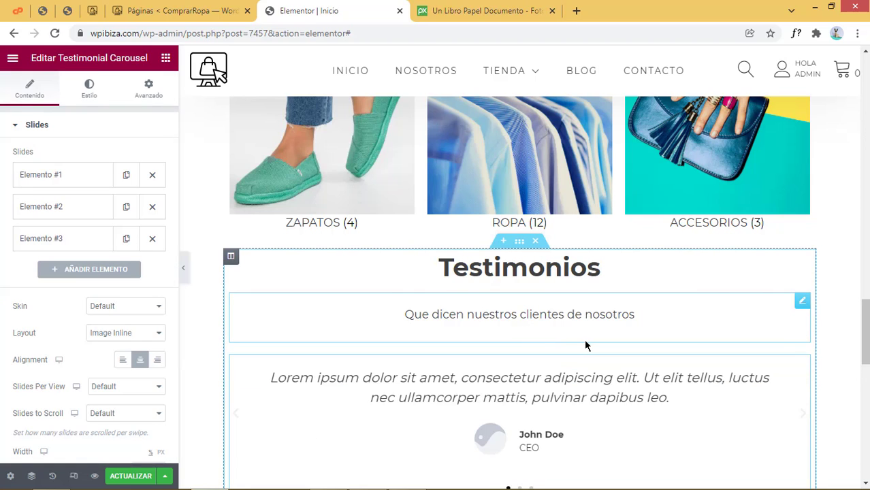
{"action": "scroll", "coordinate": [584, 344], "scroll_direction": "down", "scroll_amount": 4}
{"action": "scroll", "coordinate": [509, 262], "scroll_direction": "up", "scroll_amount": 2}
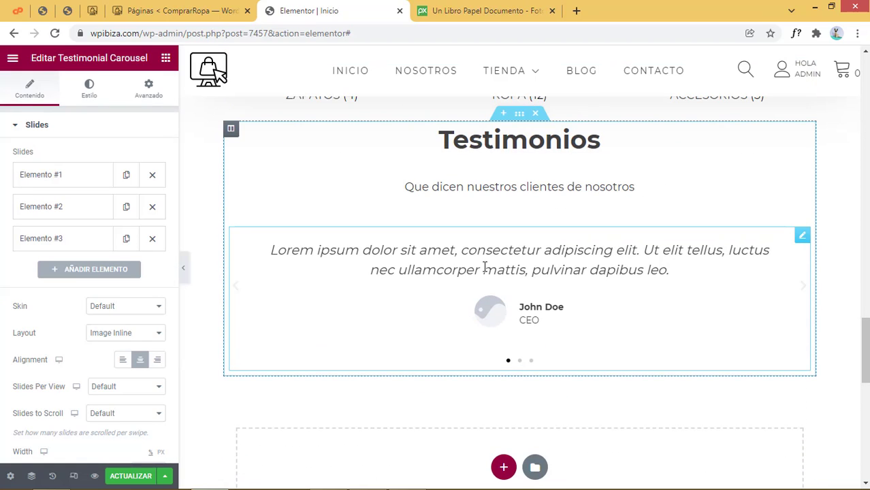
Give the first testimonial the sunglasses portrait from the Media Library
{"action": "left_click", "coordinate": [82, 180]}
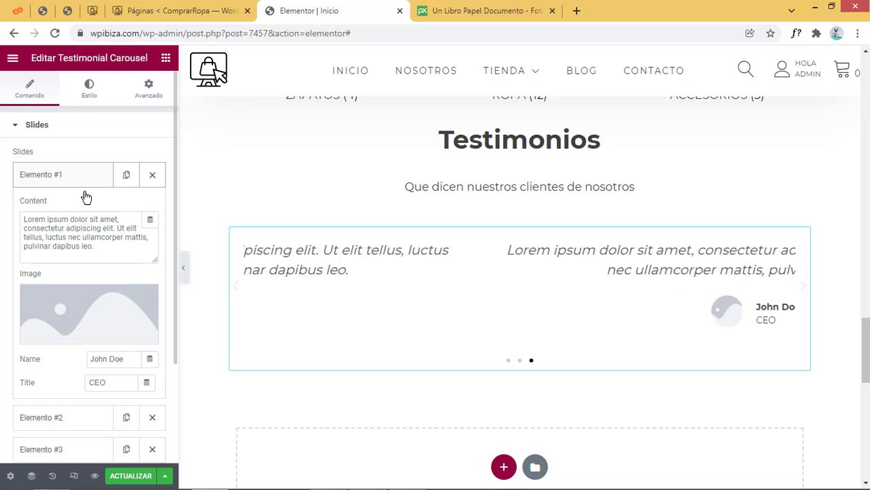
{"action": "scroll", "coordinate": [125, 303], "scroll_direction": "down", "scroll_amount": 1}
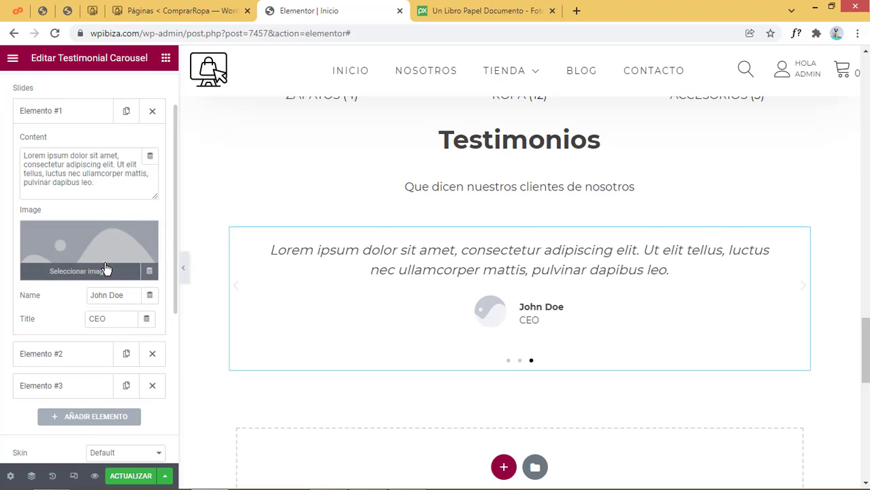
{"action": "left_click", "coordinate": [86, 241]}
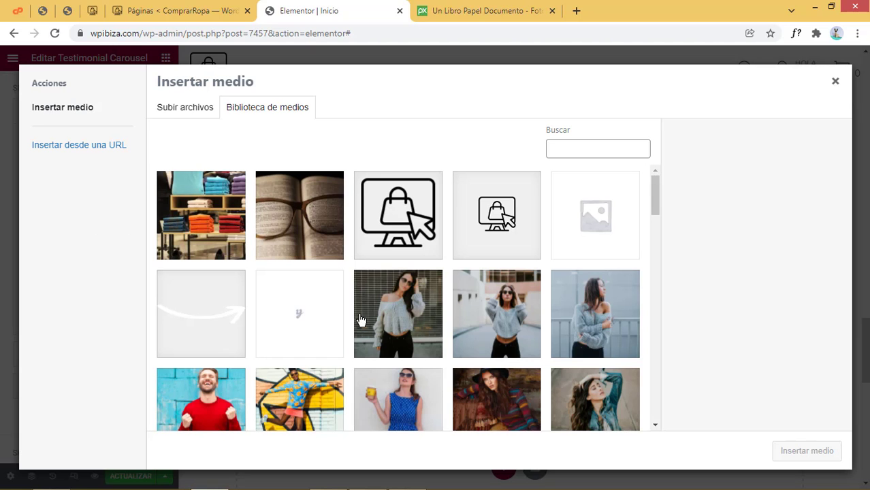
{"action": "scroll", "coordinate": [359, 320], "scroll_direction": "down", "scroll_amount": 4}
{"action": "scroll", "coordinate": [460, 334], "scroll_direction": "up", "scroll_amount": 3}
{"action": "scroll", "coordinate": [599, 317], "scroll_direction": "down", "scroll_amount": 3}
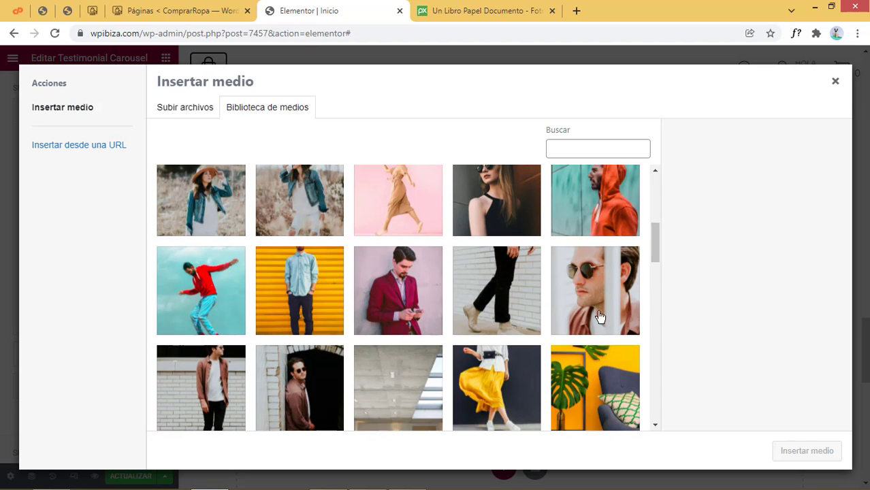
{"action": "left_click", "coordinate": [600, 316]}
{"action": "left_click", "coordinate": [828, 452]}
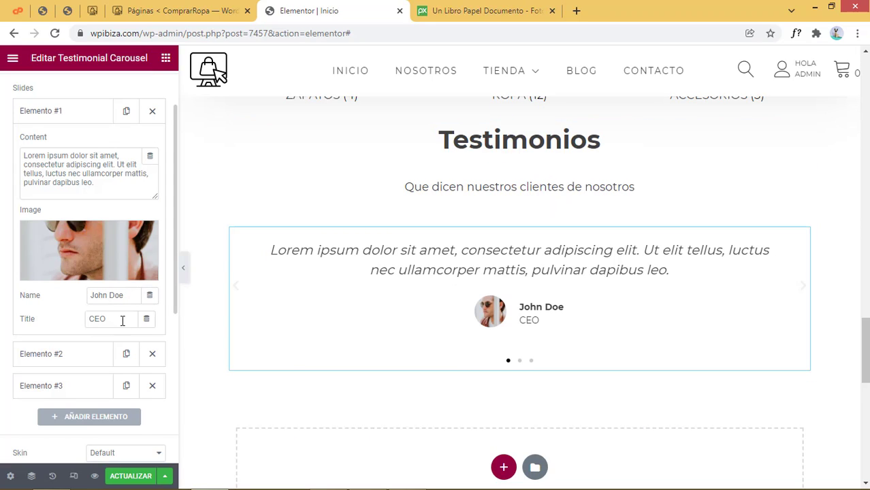
Set the first testimonial's title to Diseñador and its text to 'Ropa de primera a precio accesible'
{"action": "left_click_drag", "start_coordinate": [122, 320], "coordinate": [67, 323]}
{"action": "type", "text": "Diseñador"}
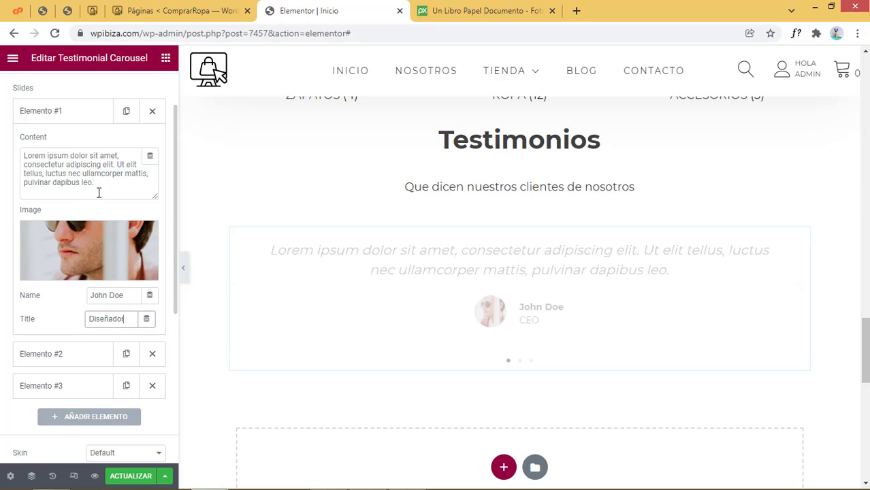
{"action": "left_click_drag", "start_coordinate": [102, 185], "coordinate": [0, 143]}
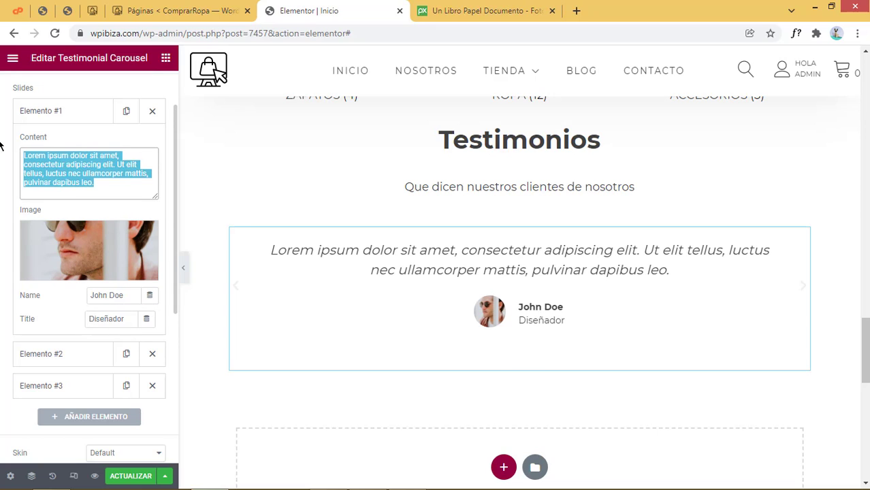
{"action": "type", "text": "Ropa a"}
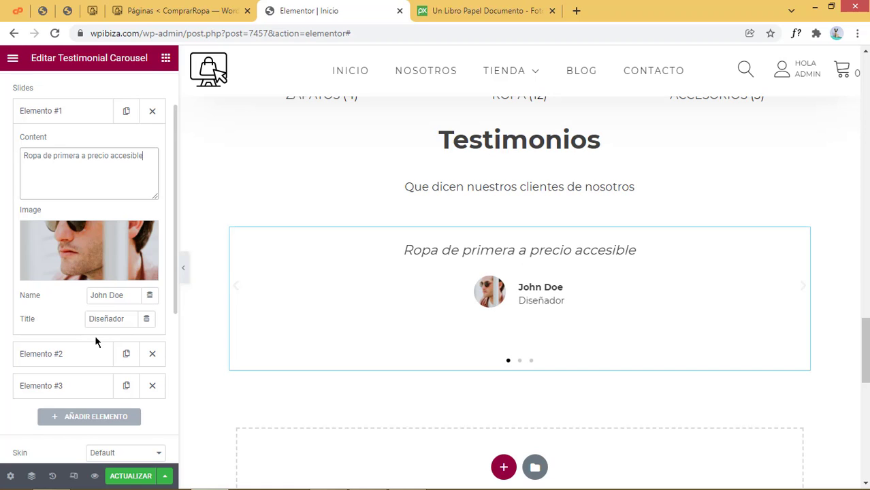
Give the second testimonial the photo of the woman in a black top
{"action": "left_click", "coordinate": [82, 113]}
{"action": "left_click", "coordinate": [85, 143]}
{"action": "triple_click", "coordinate": [108, 218]}
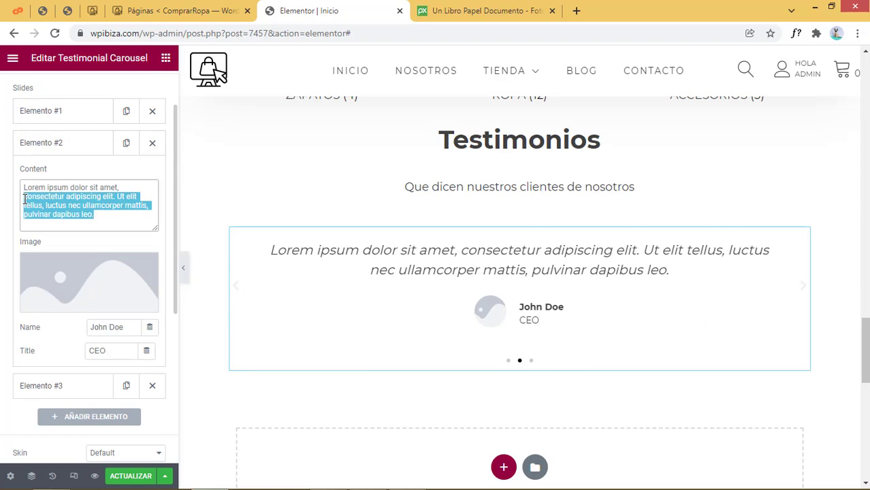
{"action": "left_click", "coordinate": [89, 283]}
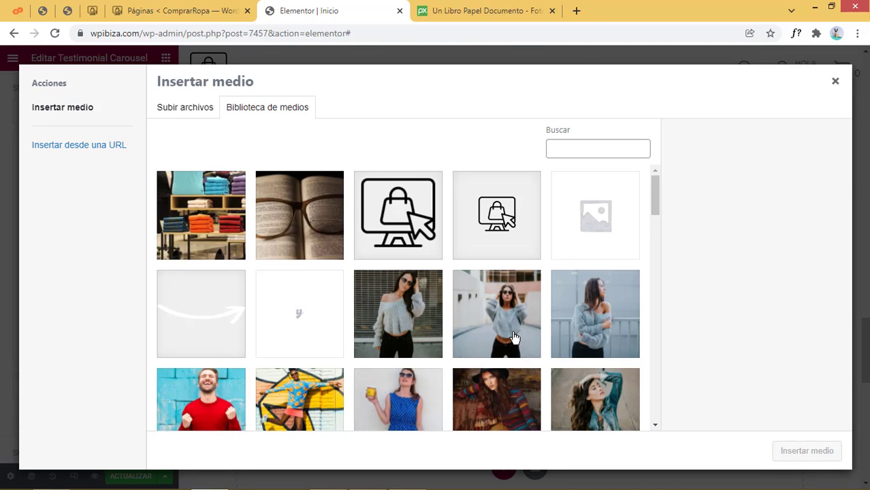
{"action": "scroll", "coordinate": [514, 337], "scroll_direction": "down", "scroll_amount": 2}
{"action": "left_click", "coordinate": [506, 382]}
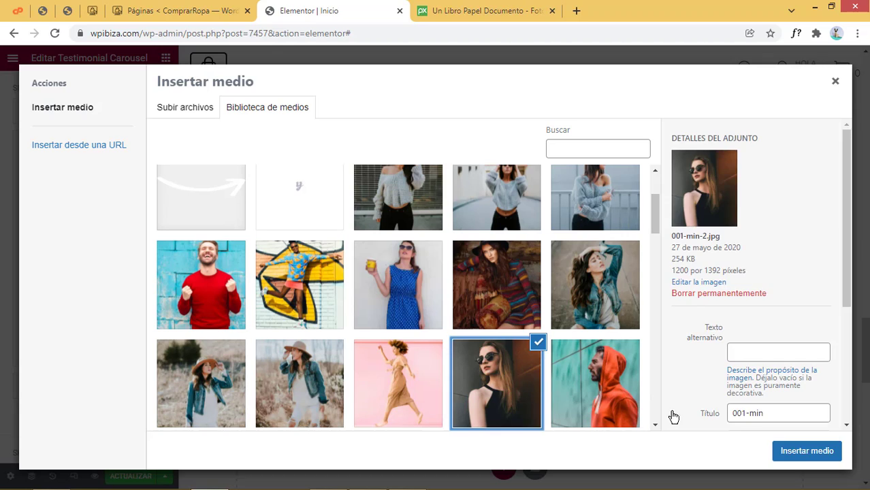
{"action": "left_click", "coordinate": [820, 464]}
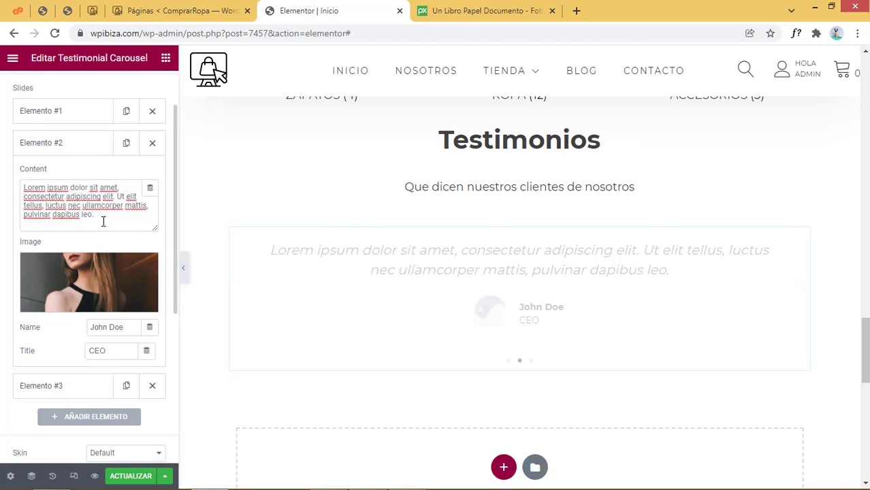
Enter the second testimonial's person name and set its title to Profesora
{"action": "left_click_drag", "start_coordinate": [128, 327], "coordinate": [15, 312]}
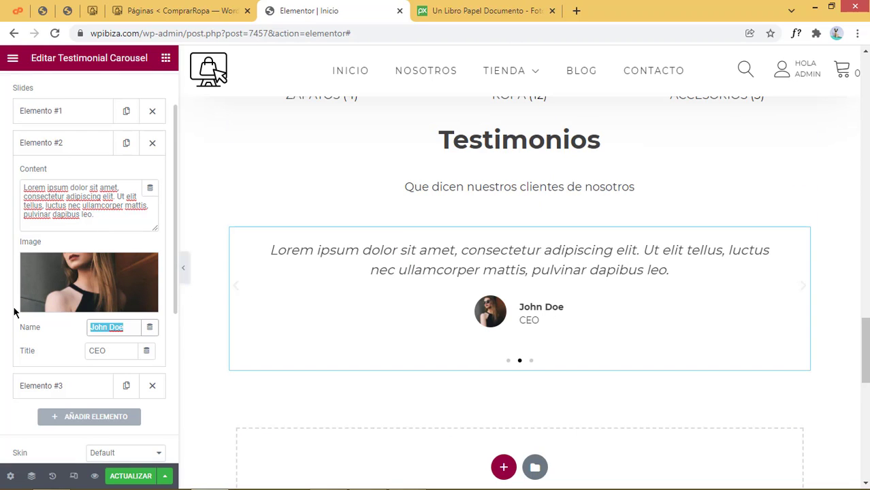
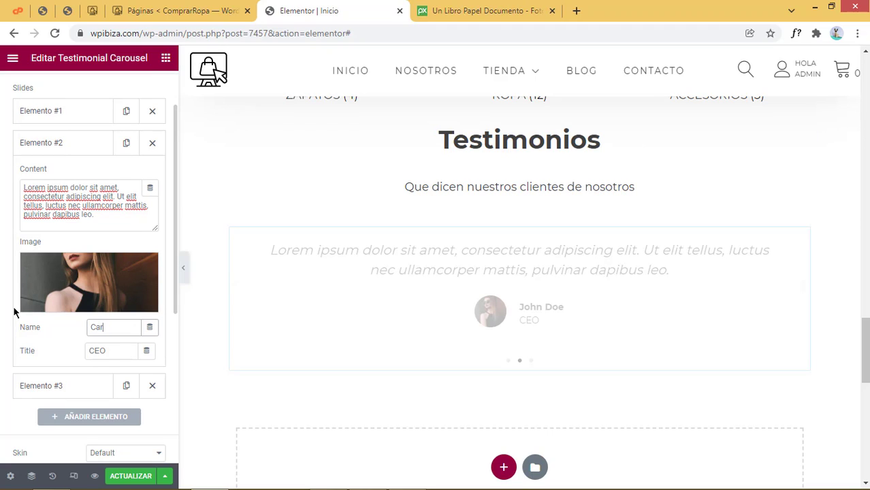
{"action": "left_click_drag", "start_coordinate": [113, 347], "coordinate": [54, 351]}
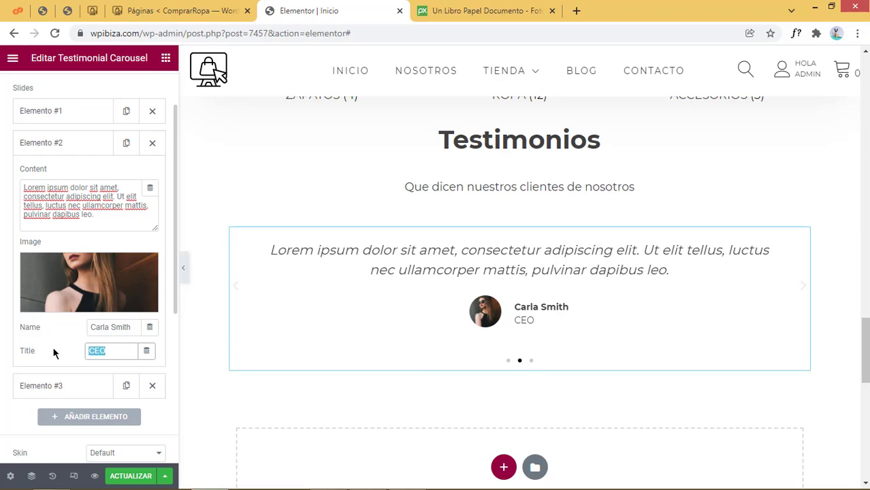
{"action": "type", "text": "Profe"}
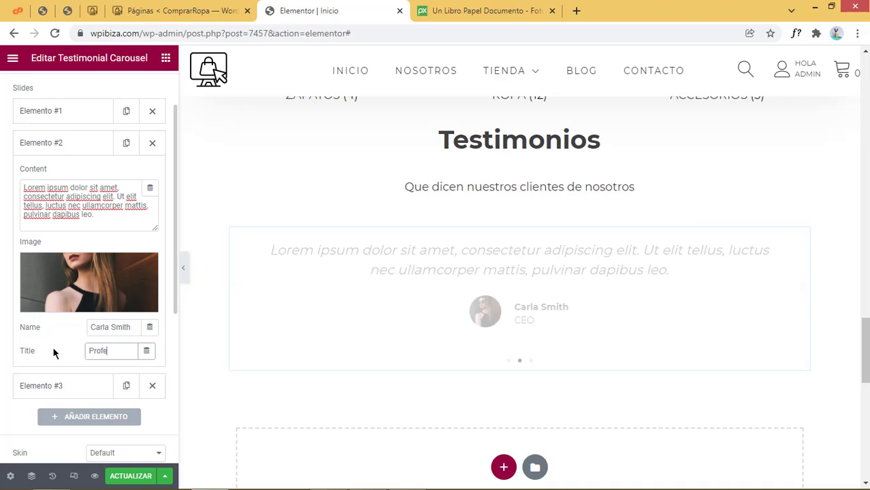
{"action": "type", "text": "sora"}
Replace the second quote with 'La ropa siempre llega a tiempo y en excelente estado', fixing the spelling
{"action": "left_click_drag", "start_coordinate": [95, 215], "coordinate": [0, 183]}
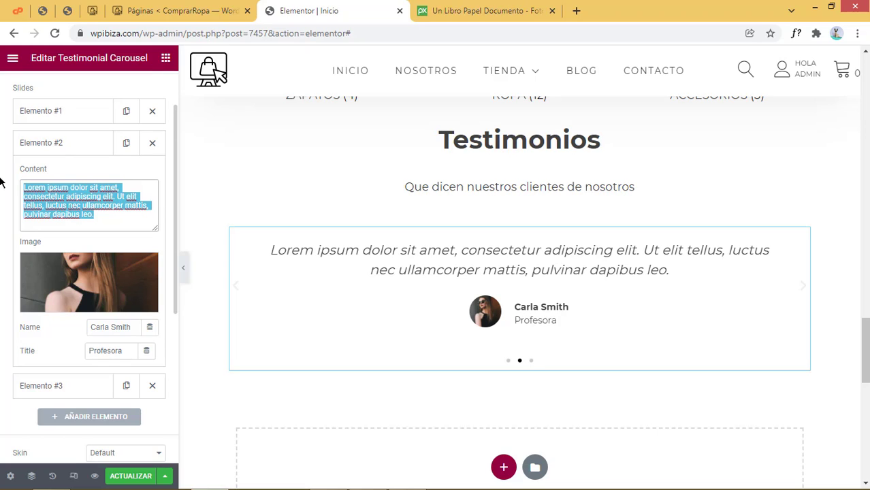
{"action": "type", "text": "La r"}
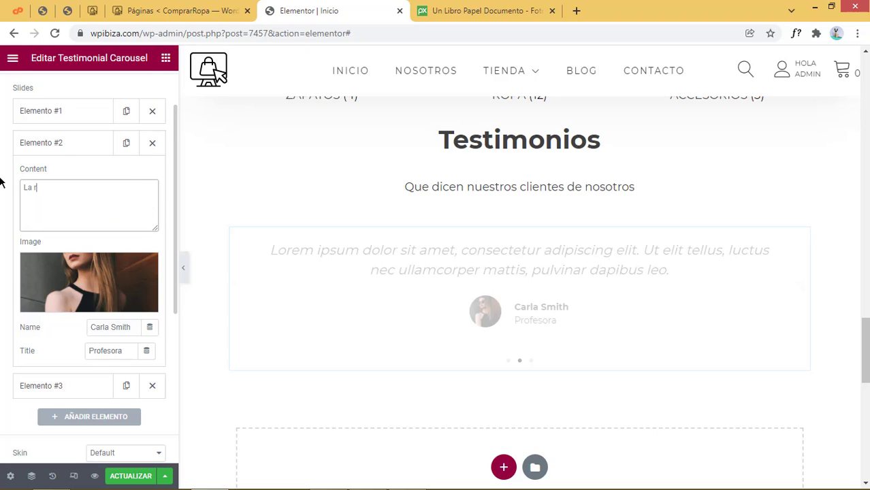
{"action": "type", "text": "opa siemrpe llega a tiempo"}
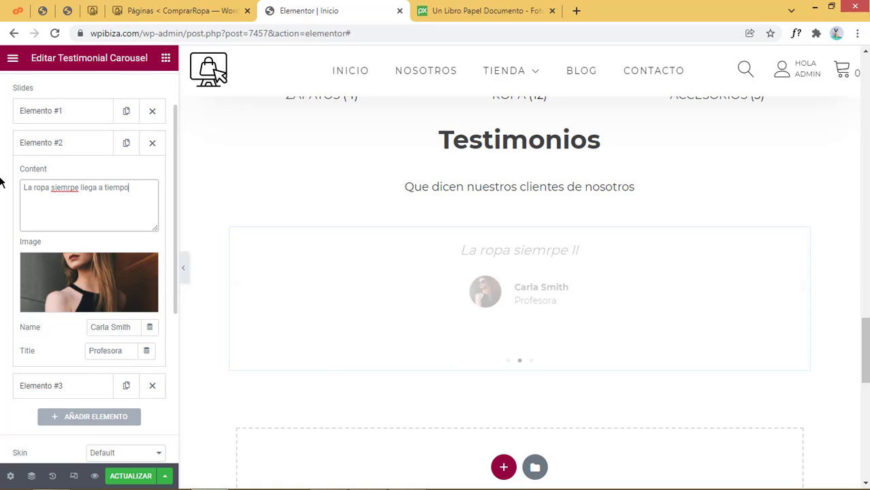
{"action": "right_click", "coordinate": [73, 188]}
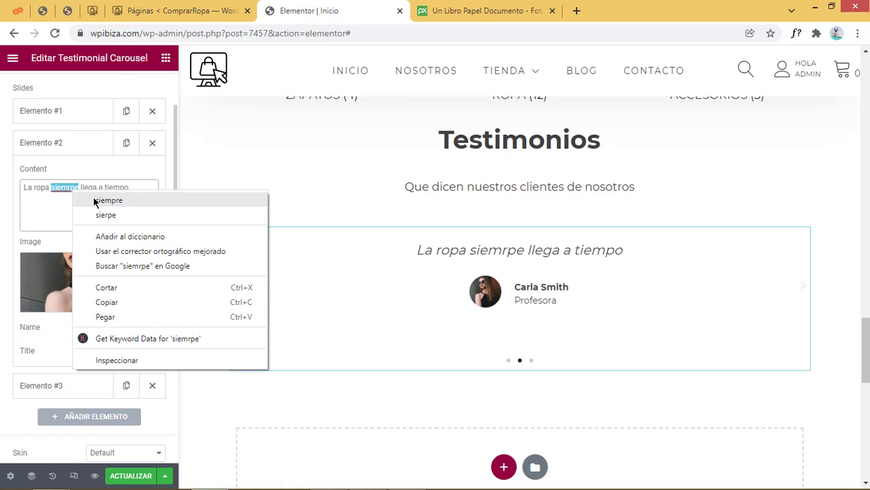
{"action": "left_click", "coordinate": [95, 201]}
{"action": "left_click", "coordinate": [134, 186]}
{"action": "type", "text": "y en"}
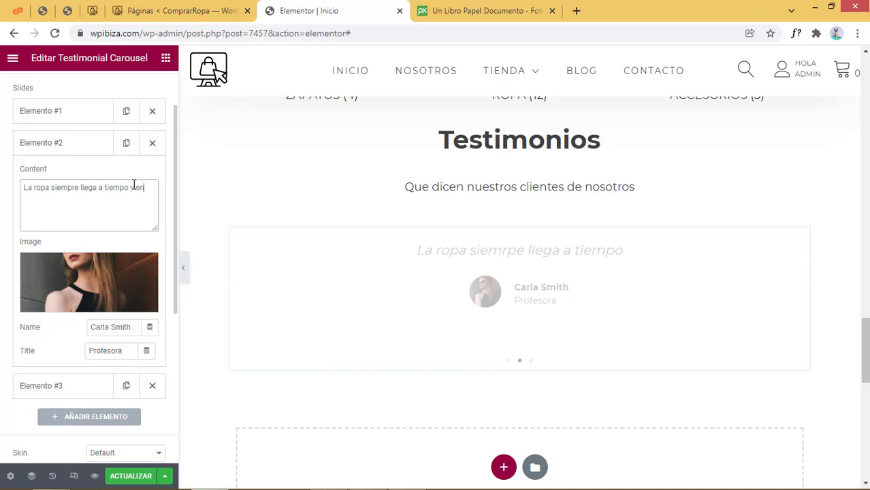
{"action": "type", "text": " excelente estado"}
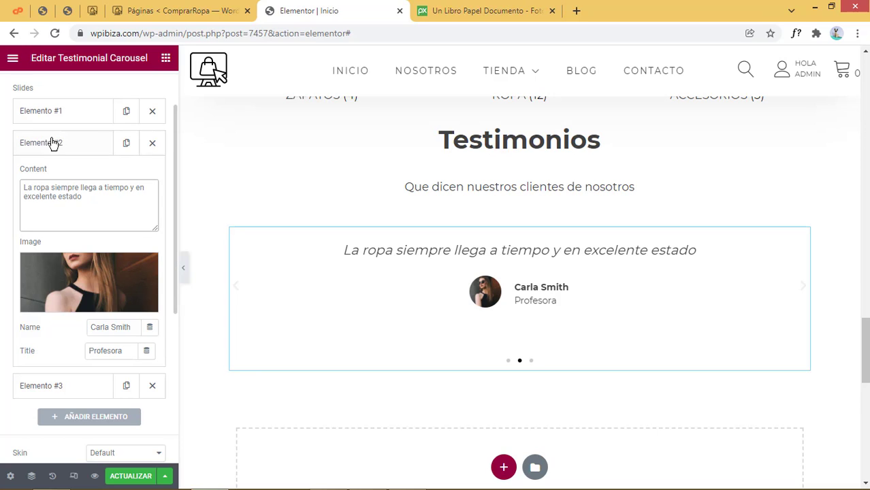
Give the third testimonial the photo of the man in the red suit
{"action": "left_click", "coordinate": [68, 154]}
{"action": "left_click", "coordinate": [72, 174]}
{"action": "left_click", "coordinate": [87, 326]}
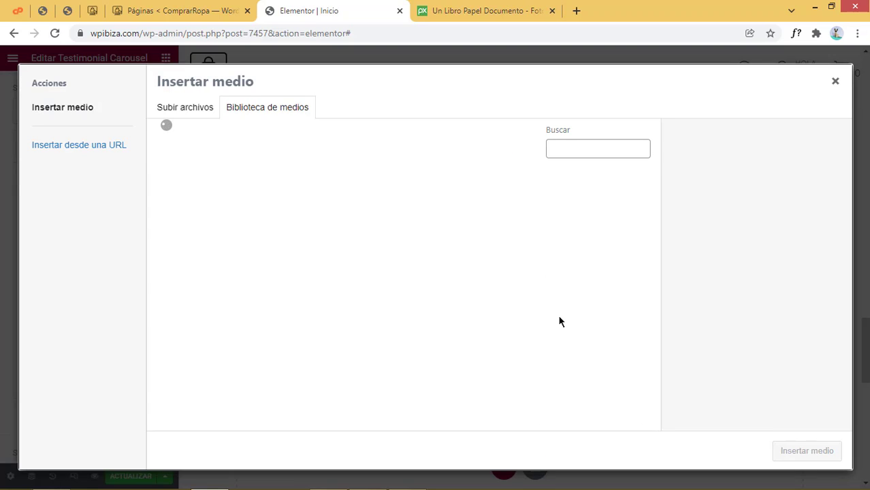
{"action": "scroll", "coordinate": [559, 321], "scroll_direction": "down", "scroll_amount": 4}
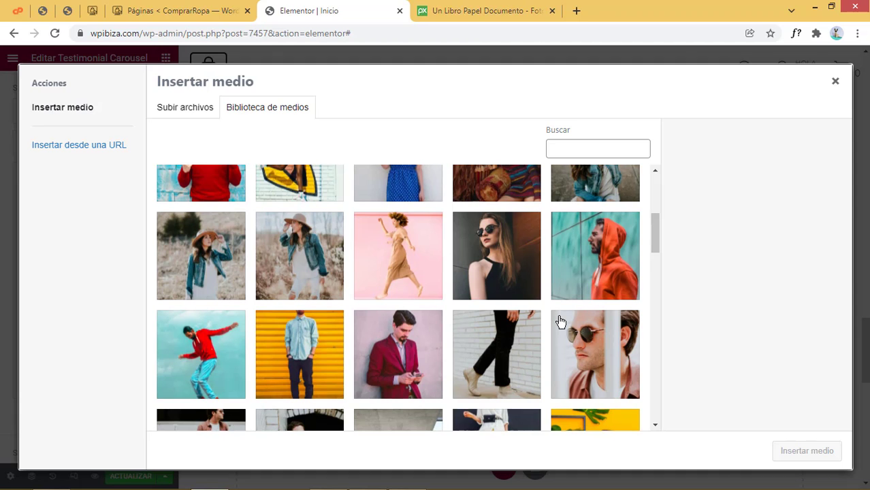
{"action": "scroll", "coordinate": [559, 321], "scroll_direction": "down", "scroll_amount": 2}
{"action": "left_click", "coordinate": [398, 227]}
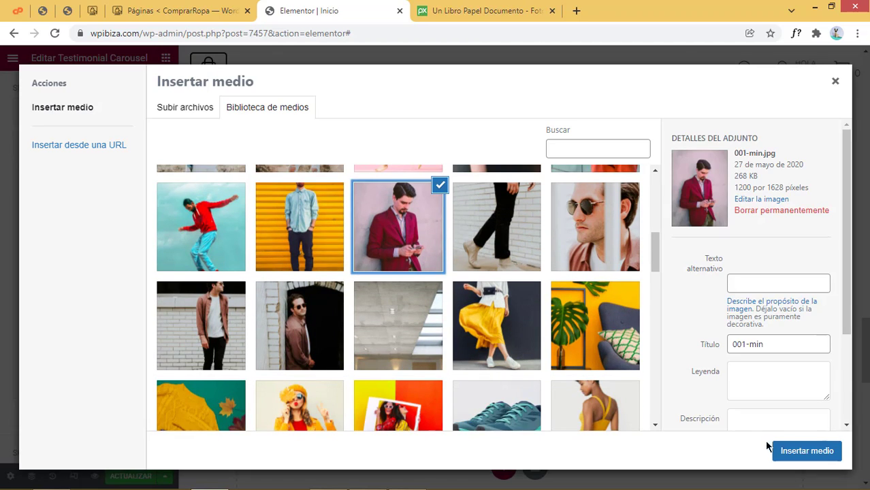
{"action": "left_click", "coordinate": [776, 449]}
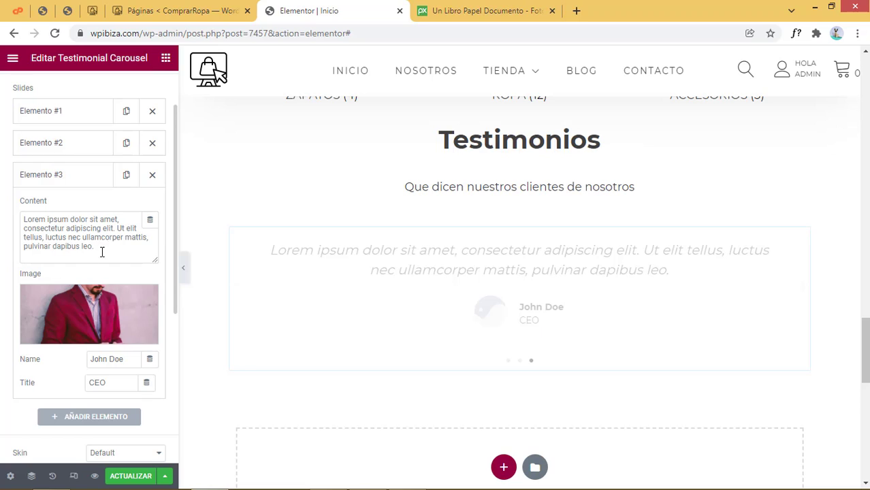
Enter the third testimonial's person name and set its title to Programador
{"action": "left_click_drag", "start_coordinate": [125, 360], "coordinate": [48, 358]}
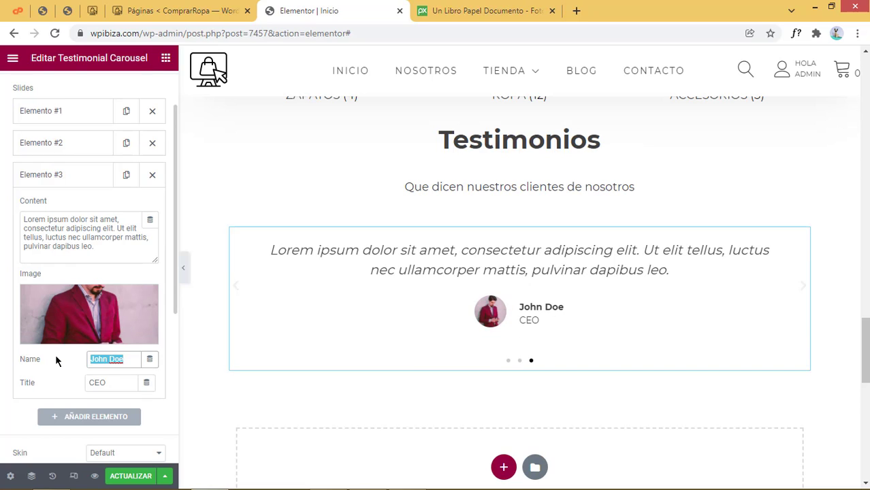
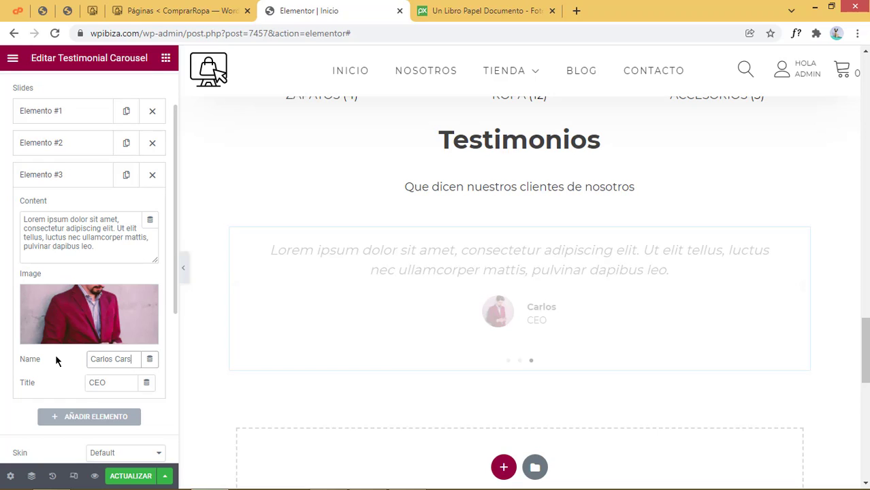
{"action": "key", "text": "Tab"}
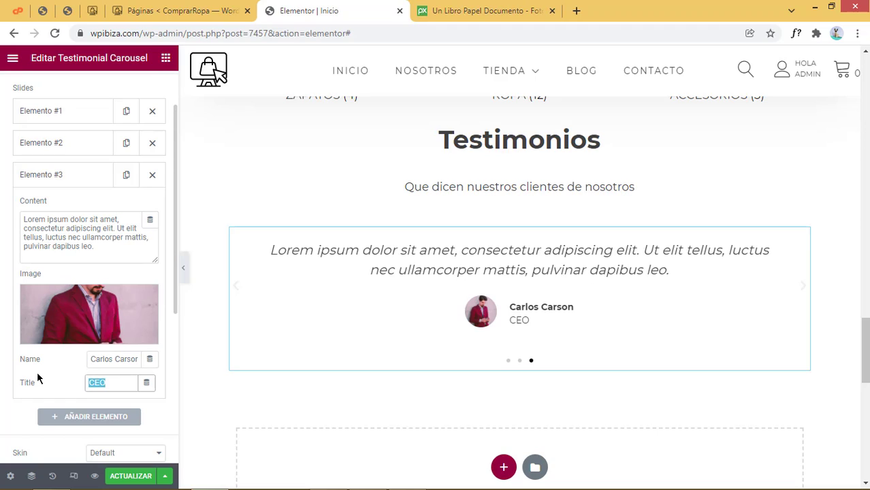
{"action": "type", "text": "Pr"}
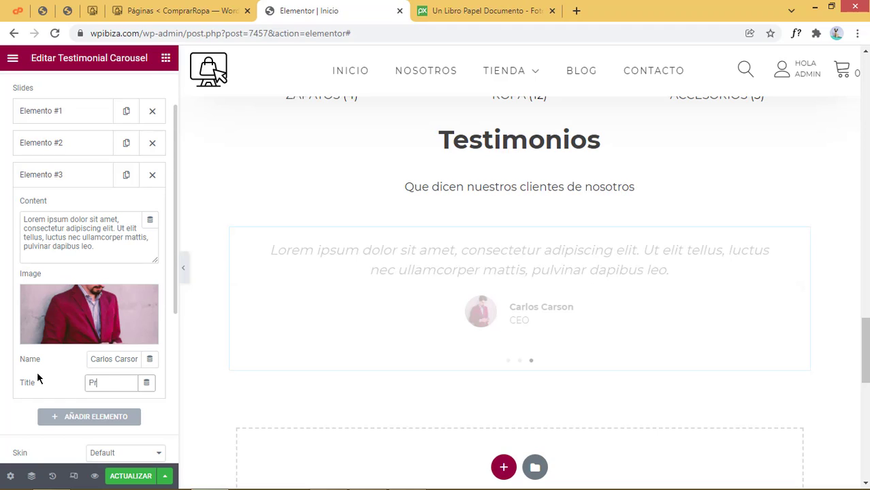
{"action": "type", "text": "ogramador"}
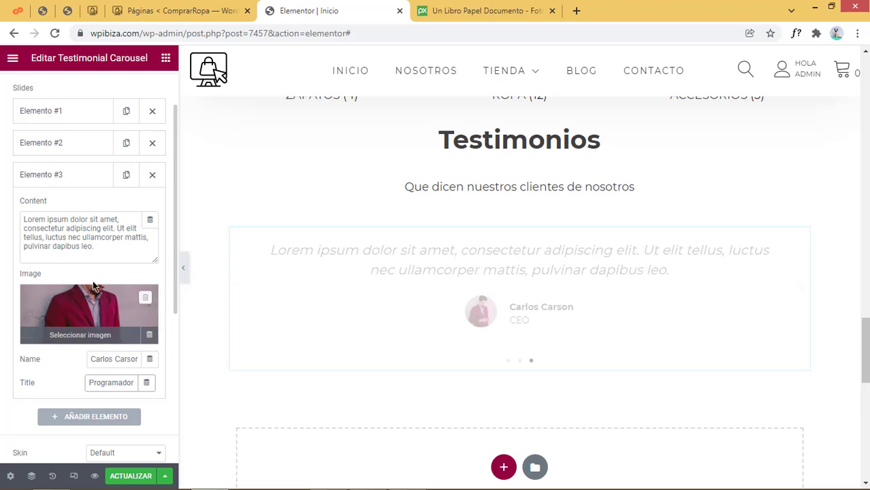
Replace the third quote with 'La mejor ropa que he comprado en línea', correcting línea
{"action": "left_click_drag", "start_coordinate": [107, 247], "coordinate": [56, 237]}
{"action": "key", "text": "ctrl+a"}
{"action": "type", "text": "La meh"}
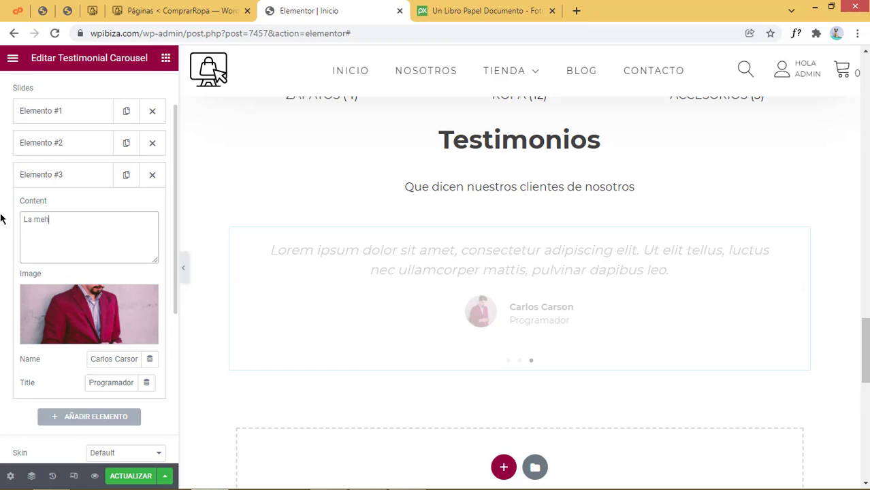
{"action": "type", "text": "jro"}
{"action": "type", "text": " ropa que j"}
{"action": "type", "text": "e com"}
{"action": "type", "text": " comprado en lin"}
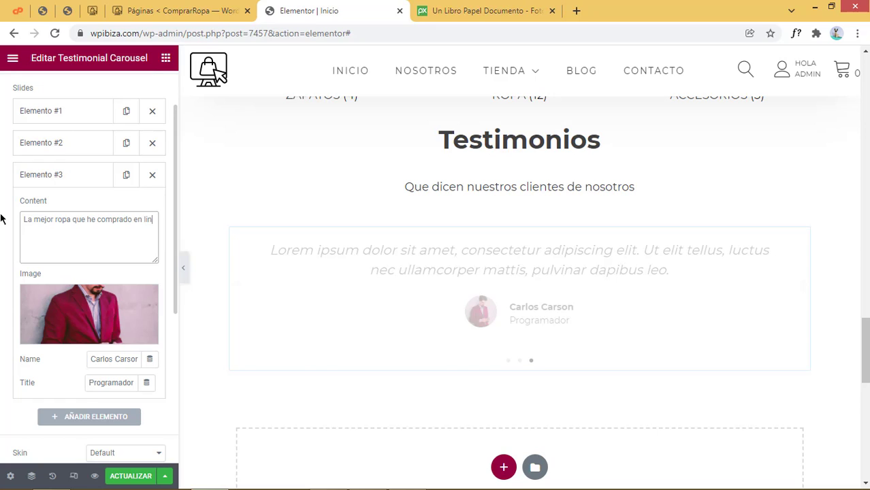
{"action": "type", "text": "ea"}
{"action": "right_click", "coordinate": [29, 226]}
{"action": "left_click", "coordinate": [27, 231]}
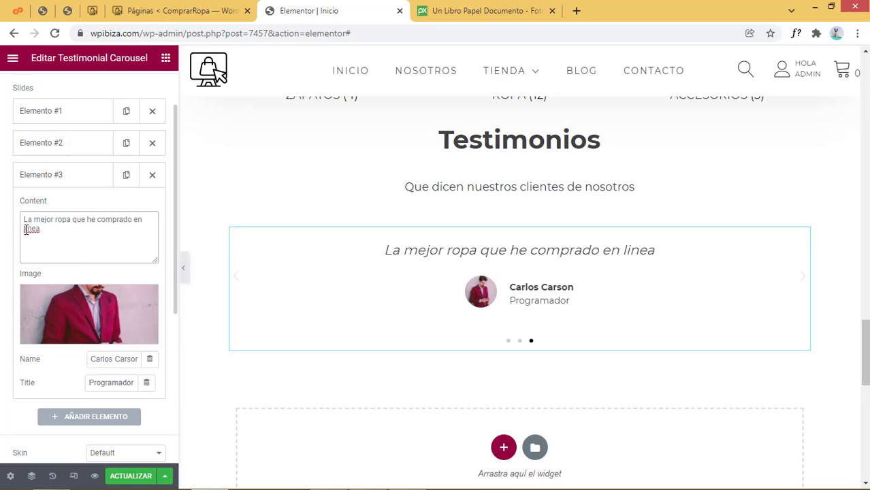
{"action": "right_click", "coordinate": [28, 230]}
{"action": "left_click", "coordinate": [52, 241]}
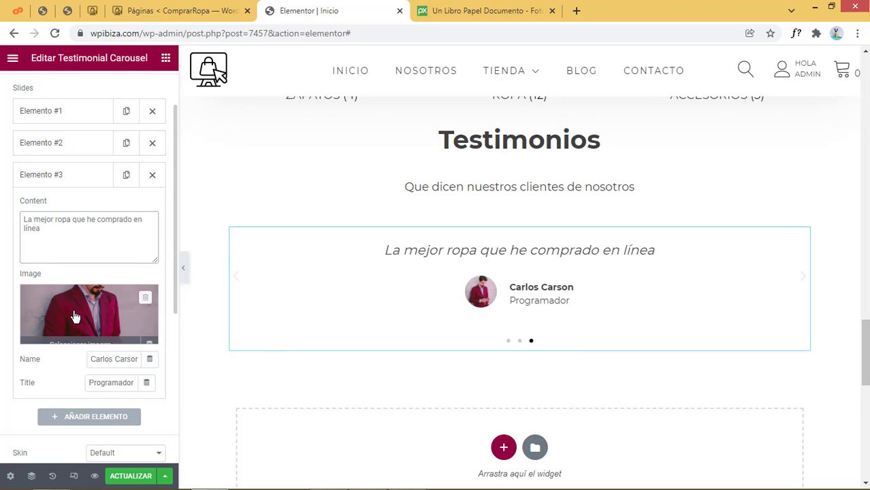
Switch the testimonial carousel to the Bubble skin
{"action": "scroll", "coordinate": [85, 327], "scroll_direction": "down", "scroll_amount": 3}
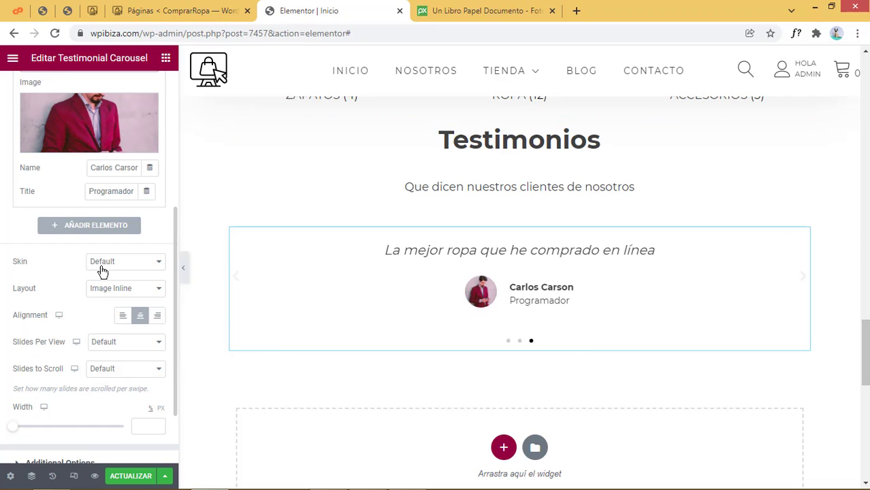
{"action": "left_click", "coordinate": [103, 263]}
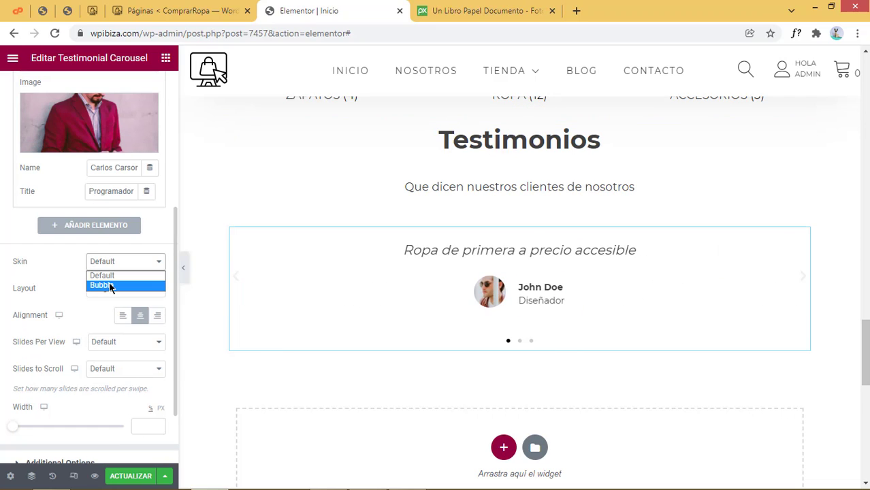
{"action": "left_click", "coordinate": [109, 285]}
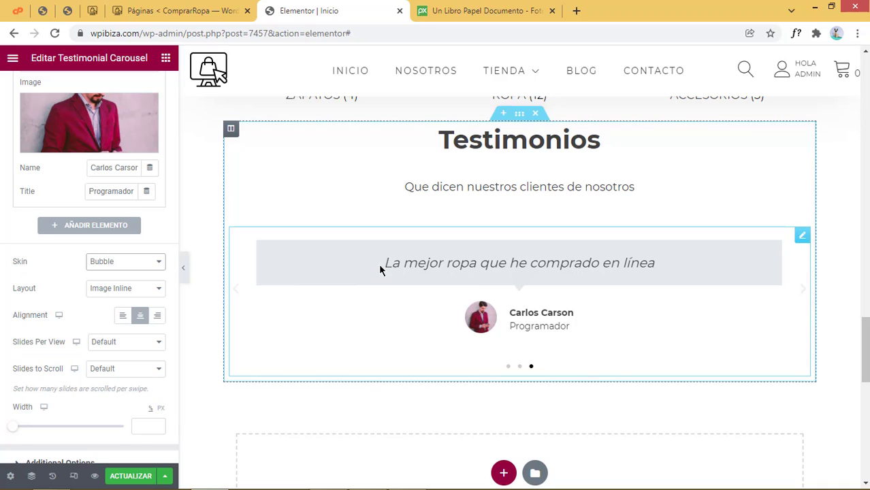
Try the Image Above, Image Stacked and Image Left layouts, then settle on Image Inline
{"action": "left_click", "coordinate": [117, 290]}
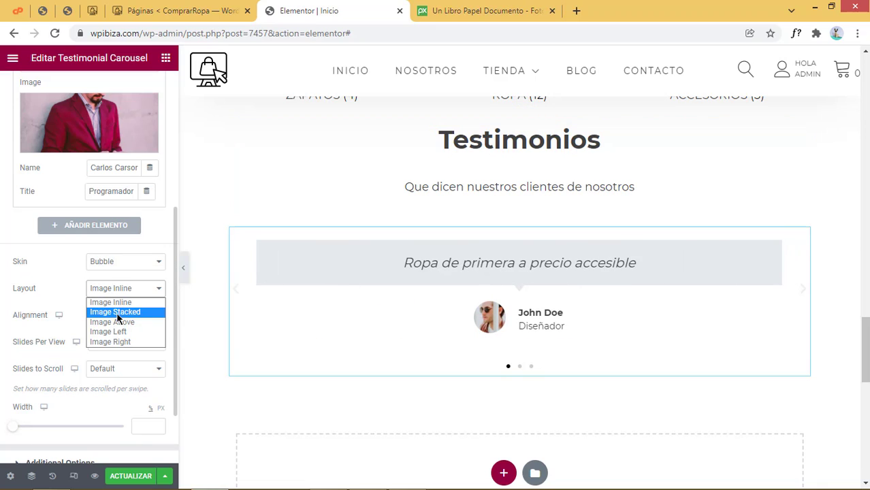
{"action": "left_click", "coordinate": [139, 321]}
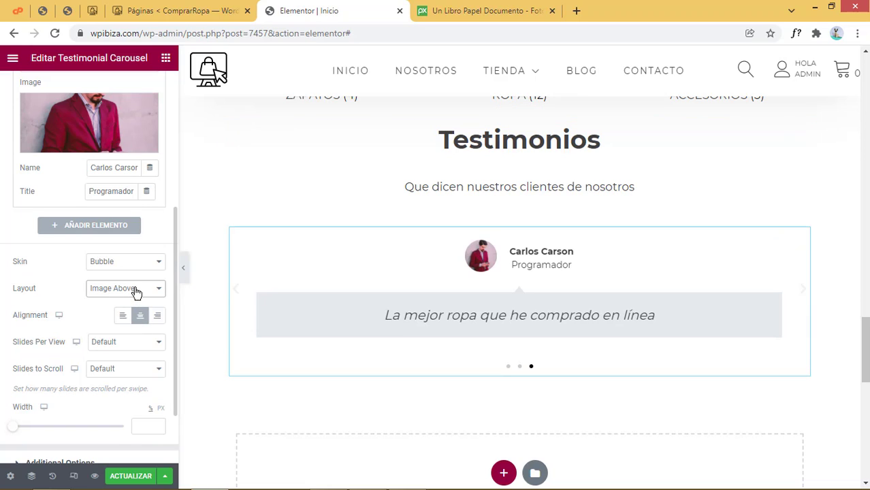
{"action": "left_click", "coordinate": [136, 292]}
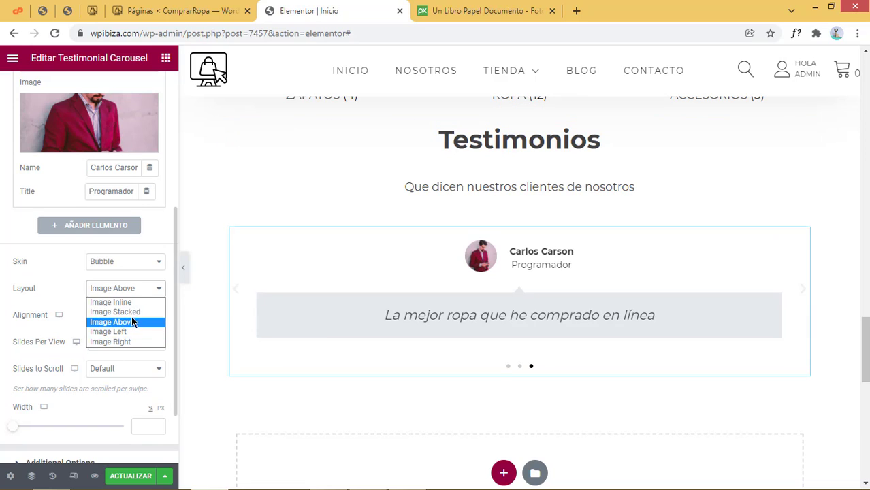
{"action": "left_click", "coordinate": [133, 311]}
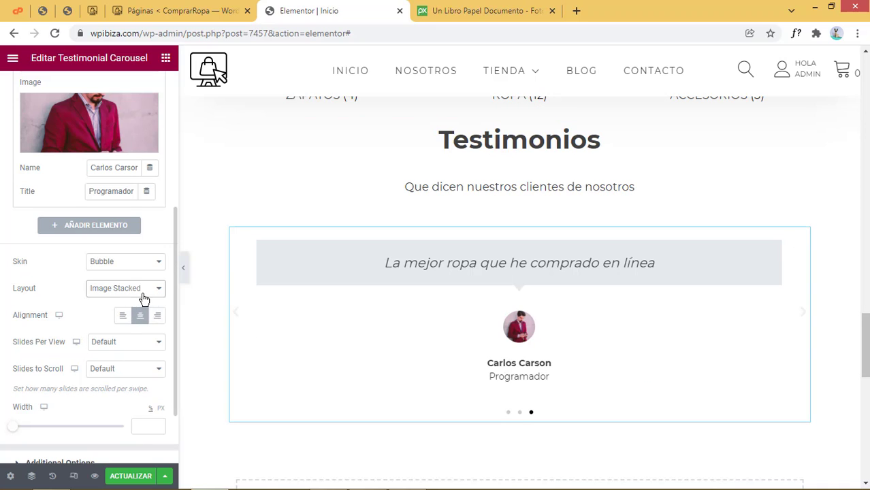
{"action": "left_click", "coordinate": [140, 290]}
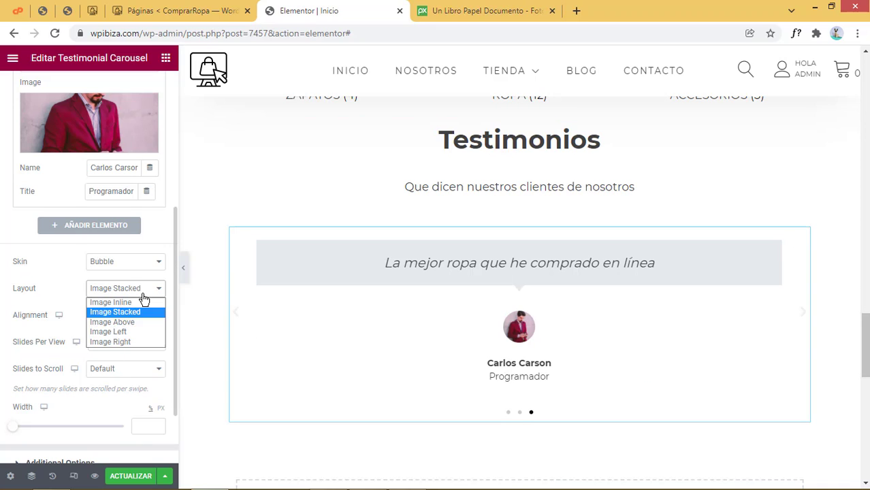
{"action": "left_click", "coordinate": [141, 331]}
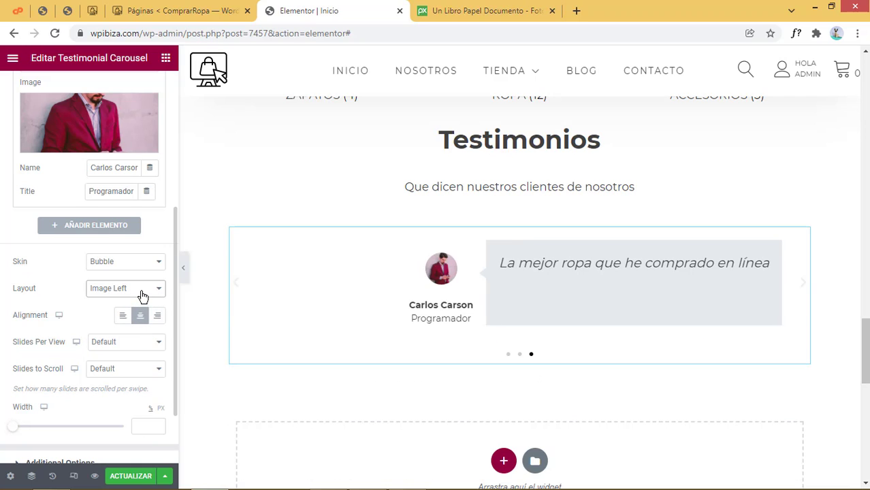
{"action": "left_click", "coordinate": [142, 297]}
{"action": "left_click", "coordinate": [137, 304]}
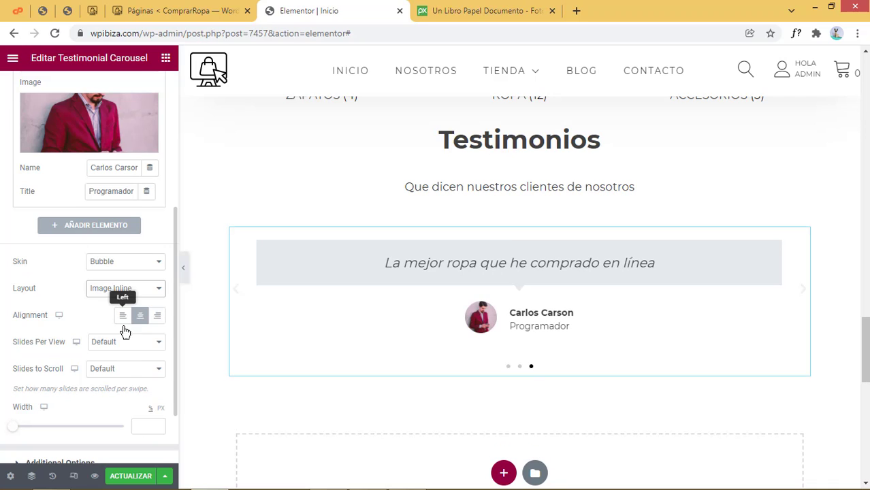
{"action": "scroll", "coordinate": [125, 363], "scroll_direction": "down", "scroll_amount": 2}
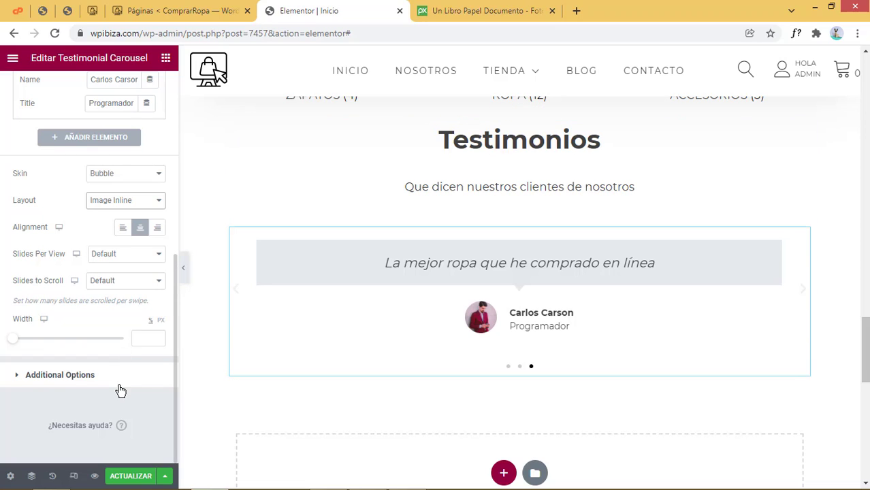
Expand Additional Options (arrows, dots, 5000 ms autoplay, infinite loop) and preview slides two and three
{"action": "left_click", "coordinate": [95, 379]}
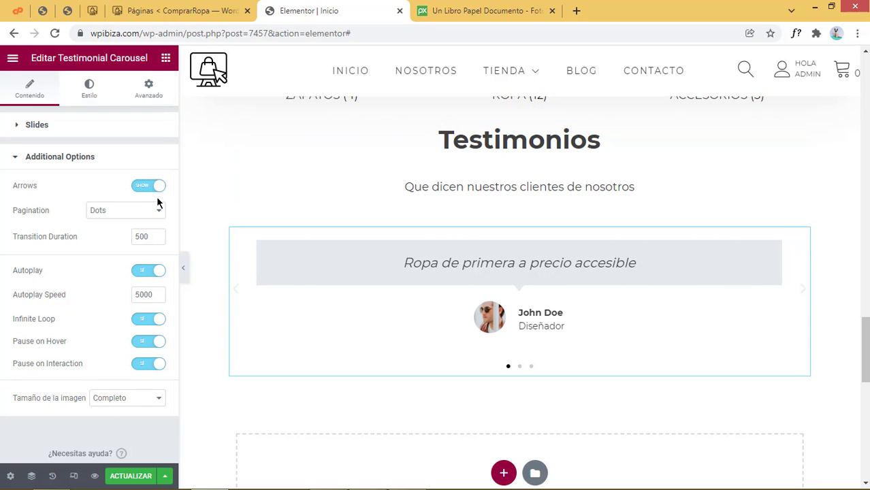
{"action": "left_click", "coordinate": [520, 368]}
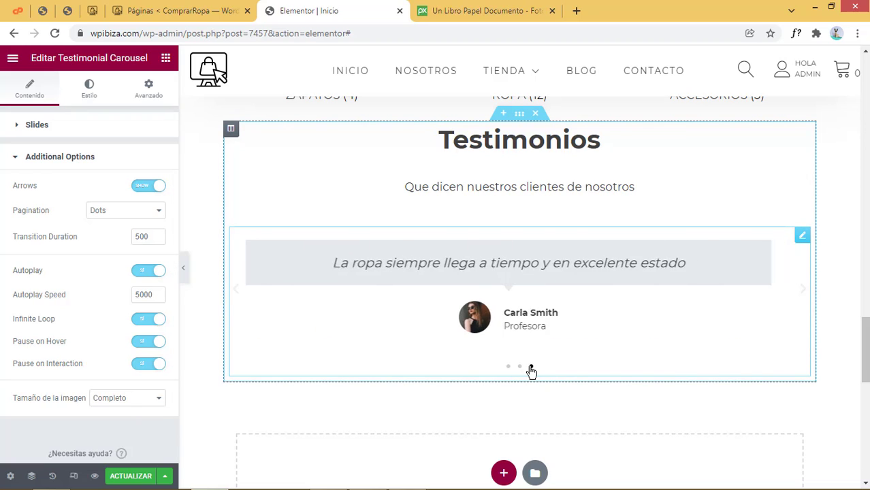
{"action": "left_click", "coordinate": [531, 368]}
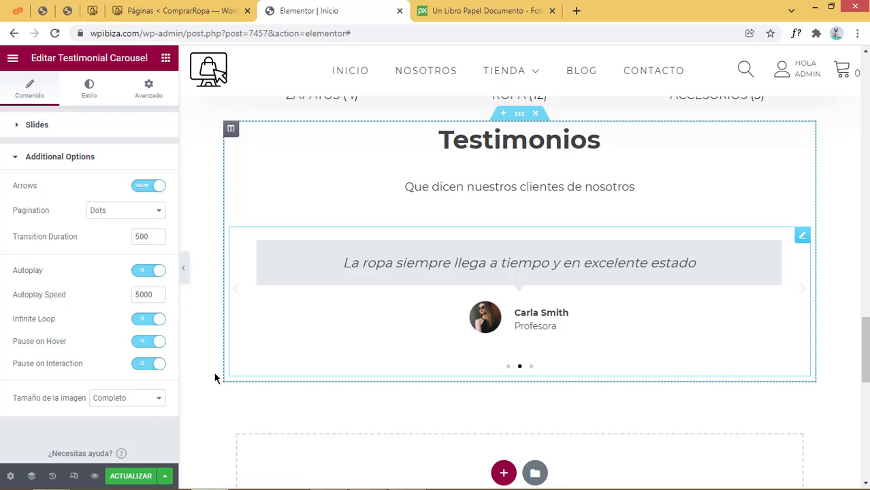
{"action": "scroll", "coordinate": [130, 433], "scroll_direction": "down", "scroll_amount": 1}
{"action": "scroll", "coordinate": [130, 433], "scroll_direction": "up", "scroll_amount": 1}
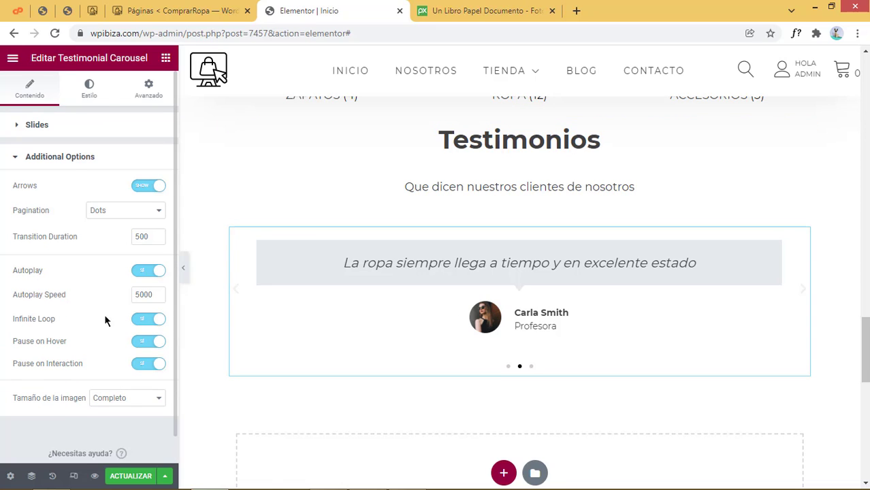
In the Style tab, look over the testimonial text styling options
{"action": "left_click", "coordinate": [98, 95]}
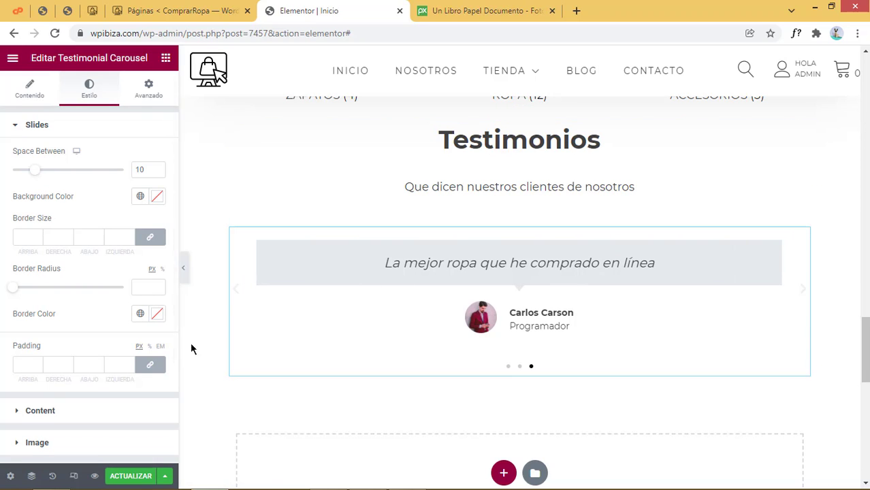
{"action": "scroll", "coordinate": [68, 368], "scroll_direction": "down", "scroll_amount": 2}
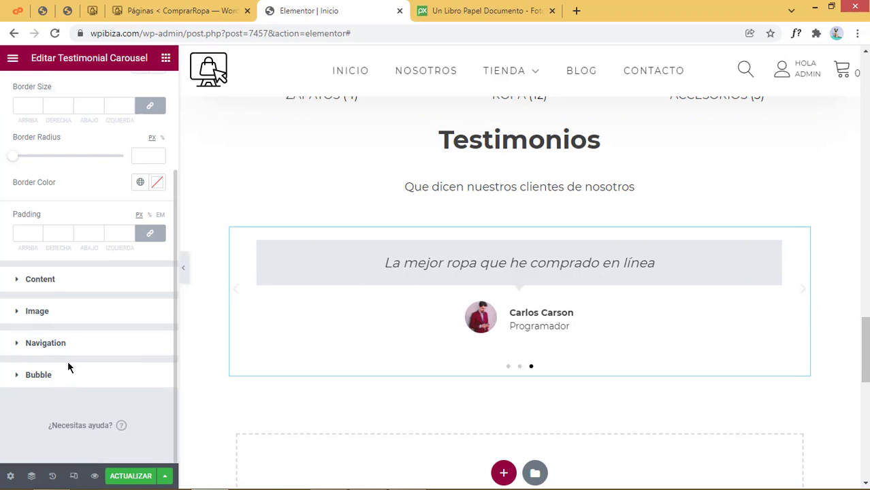
{"action": "left_click", "coordinate": [52, 280]}
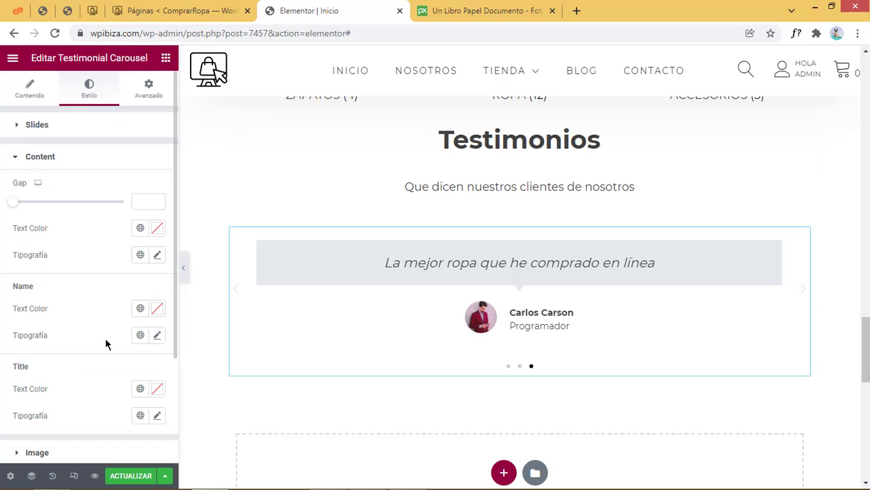
{"action": "scroll", "coordinate": [105, 338], "scroll_direction": "down", "scroll_amount": 1}
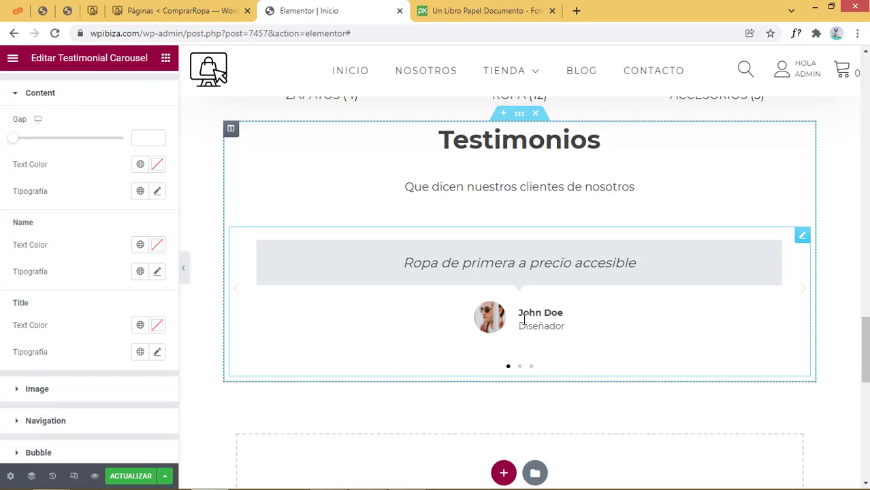
{"action": "left_click_drag", "start_coordinate": [513, 326], "coordinate": [557, 325]}
{"action": "scroll", "coordinate": [138, 386], "scroll_direction": "down", "scroll_amount": 2}
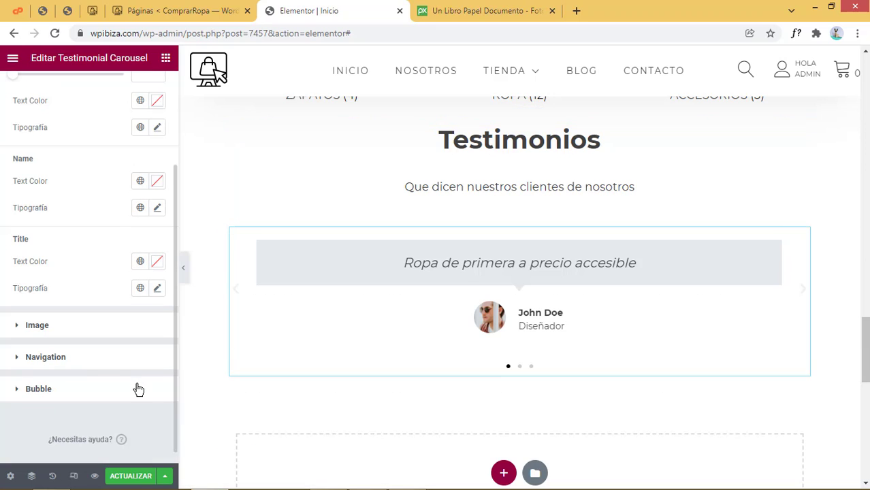
Turn on a border for the avatar images and colour it Verde tema (#01AF8D)
{"action": "left_click", "coordinate": [43, 333]}
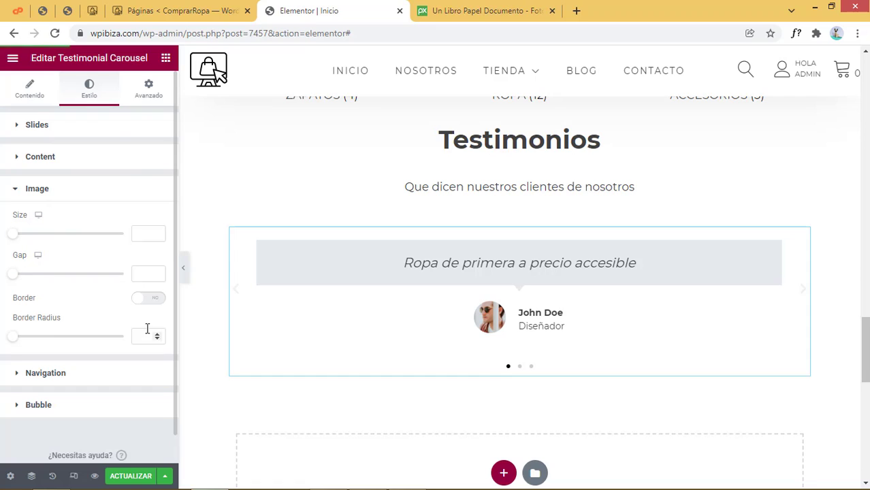
{"action": "left_click", "coordinate": [151, 300]}
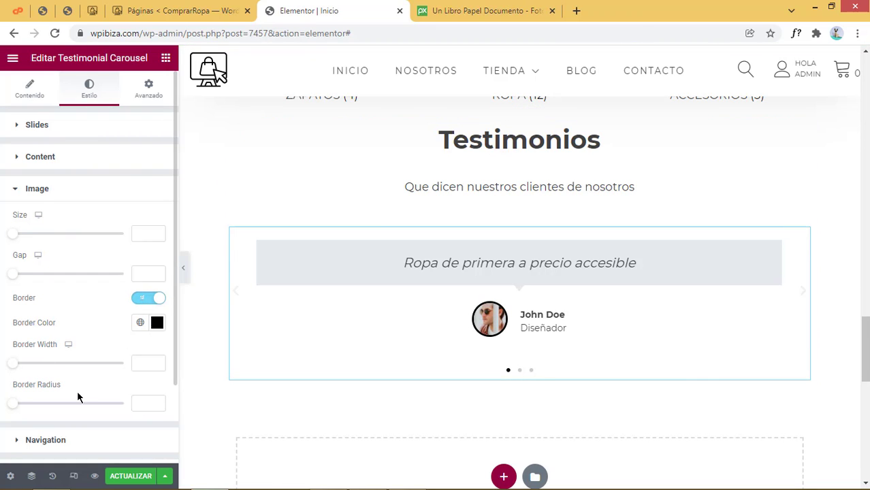
{"action": "scroll", "coordinate": [77, 394], "scroll_direction": "down", "scroll_amount": 3}
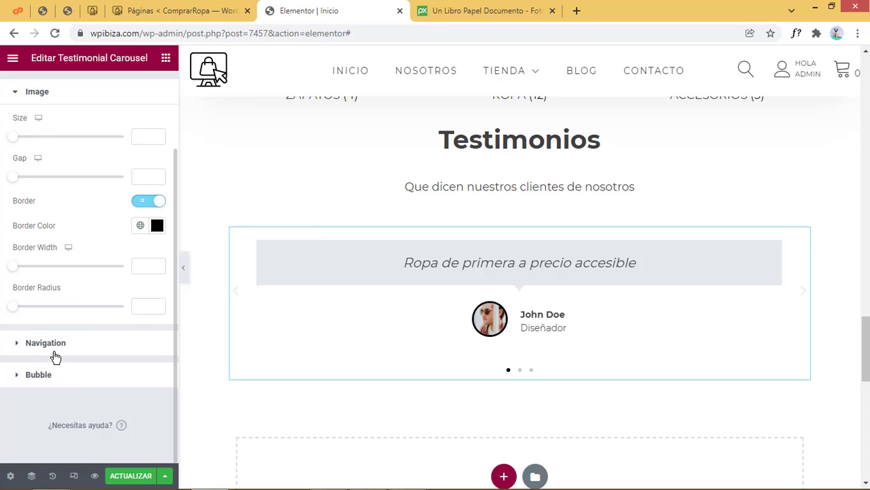
{"action": "scroll", "coordinate": [478, 334], "scroll_direction": "up", "scroll_amount": 1}
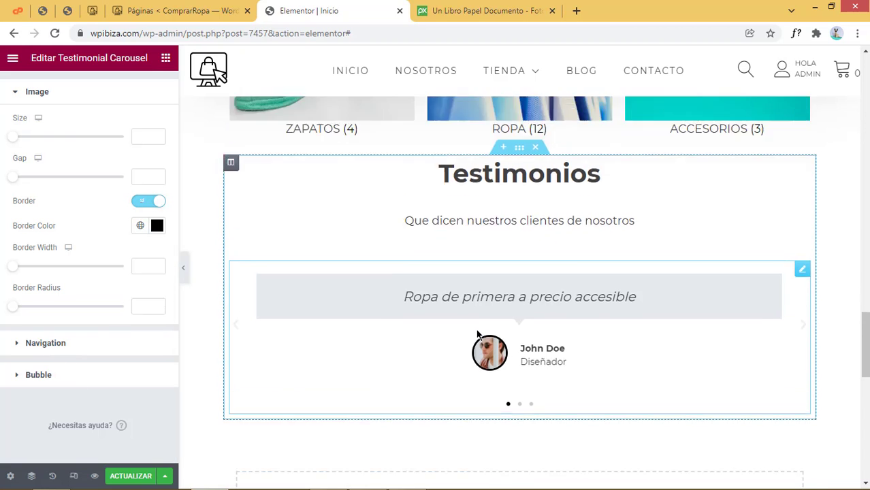
{"action": "scroll", "coordinate": [478, 334], "scroll_direction": "up", "scroll_amount": 2}
{"action": "scroll", "coordinate": [480, 335], "scroll_direction": "down", "scroll_amount": 4}
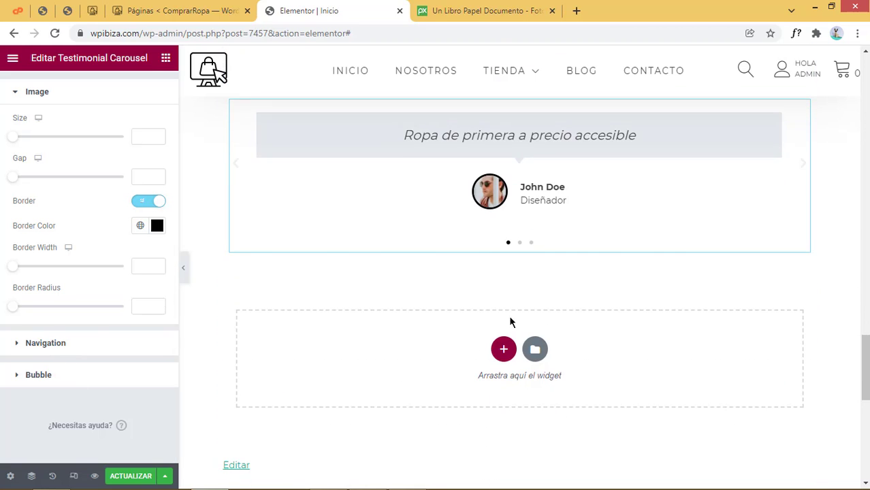
{"action": "left_click", "coordinate": [140, 227]}
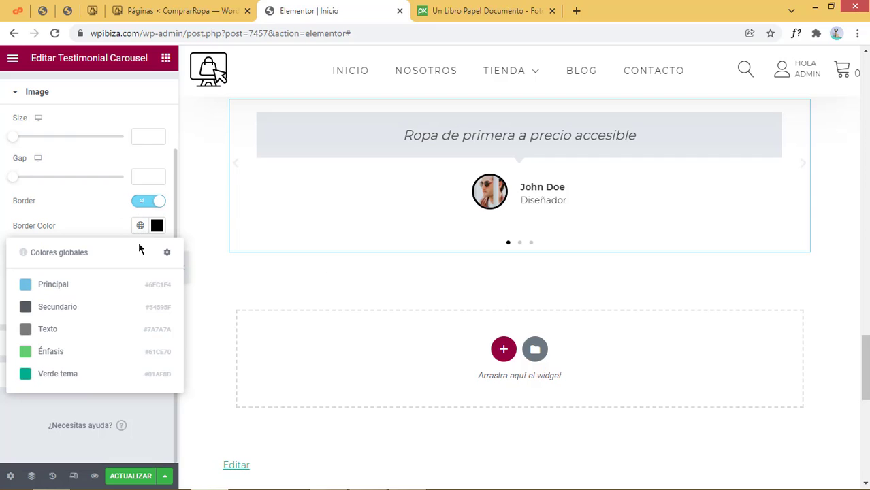
{"action": "left_click", "coordinate": [51, 381]}
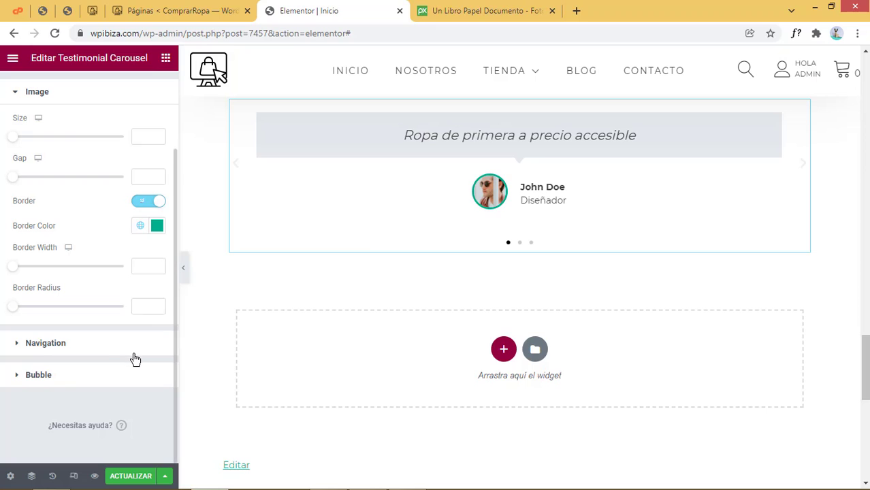
{"action": "left_click", "coordinate": [91, 348]}
Set the speech bubble background colour to pale green #C3FFBA
{"action": "scroll", "coordinate": [73, 295], "scroll_direction": "down", "scroll_amount": 1}
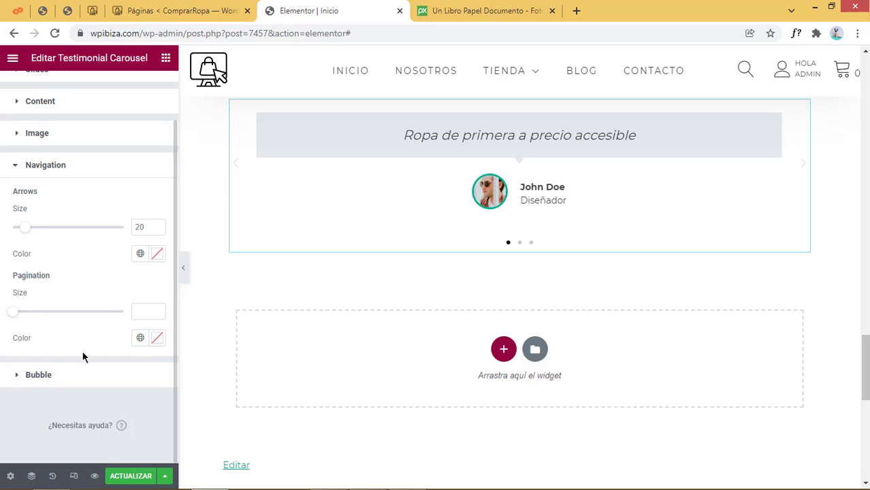
{"action": "left_click", "coordinate": [41, 376]}
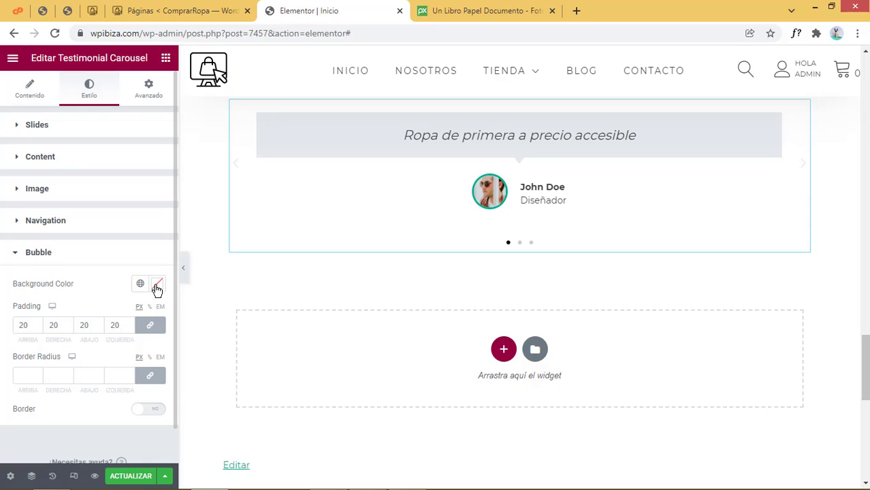
{"action": "left_click", "coordinate": [156, 287]}
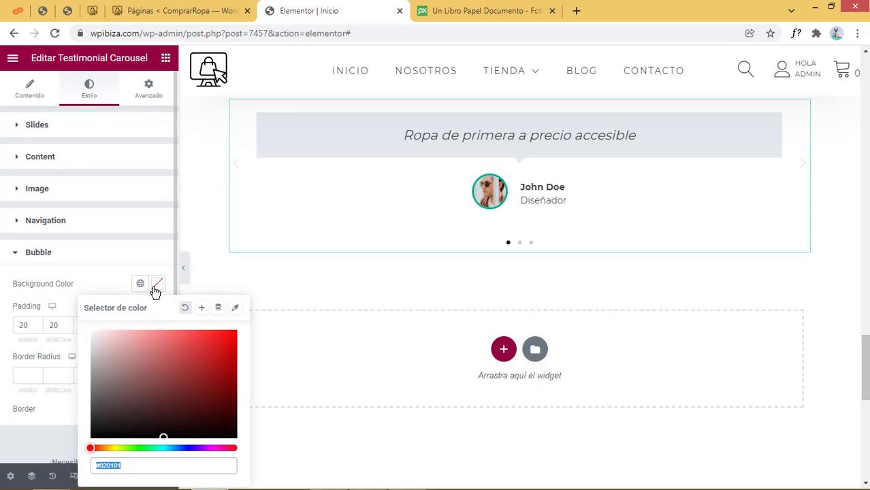
{"action": "left_click", "coordinate": [136, 448]}
{"action": "left_click_drag", "start_coordinate": [210, 365], "coordinate": [135, 329]}
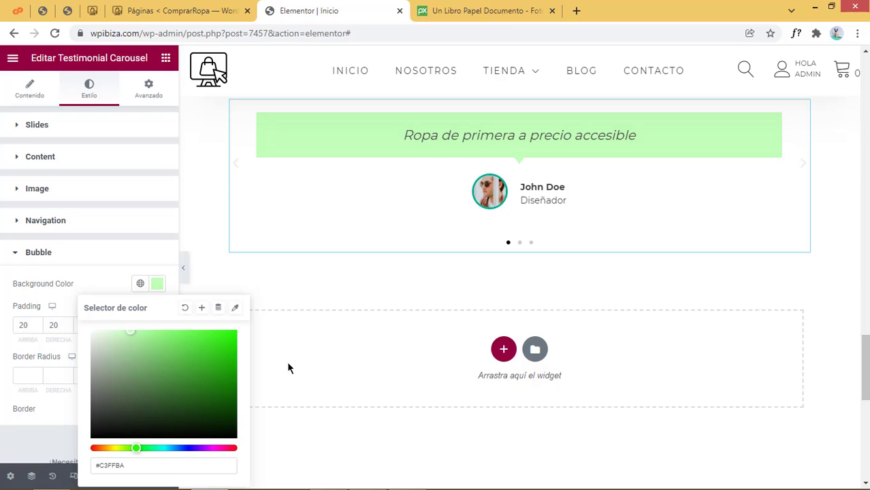
{"action": "left_click", "coordinate": [121, 262]}
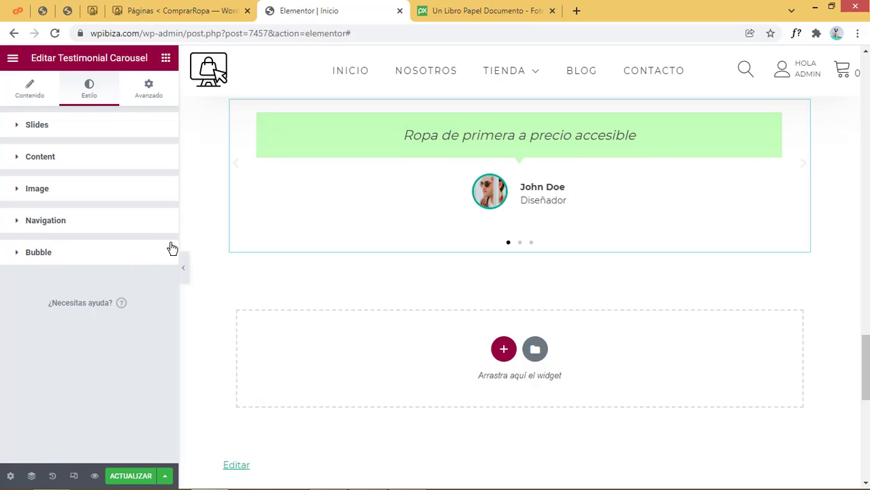
{"action": "left_click", "coordinate": [129, 476]}
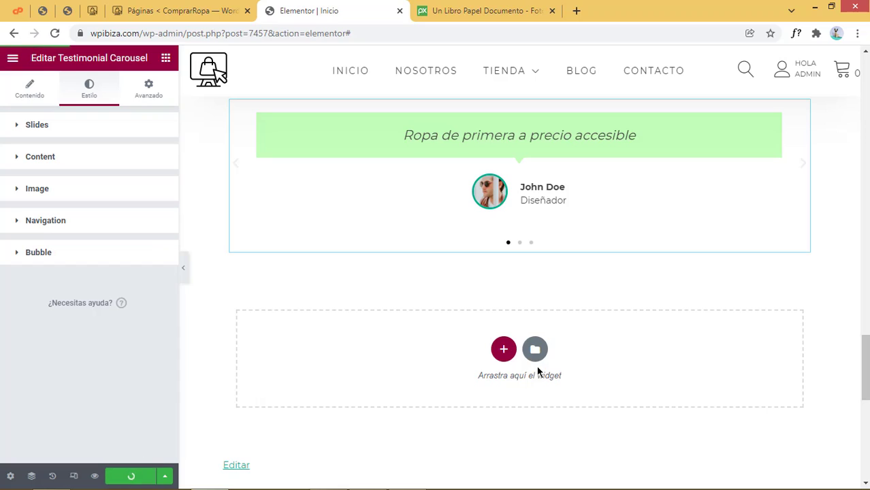
{"action": "scroll", "coordinate": [618, 392], "scroll_direction": "up", "scroll_amount": 15}
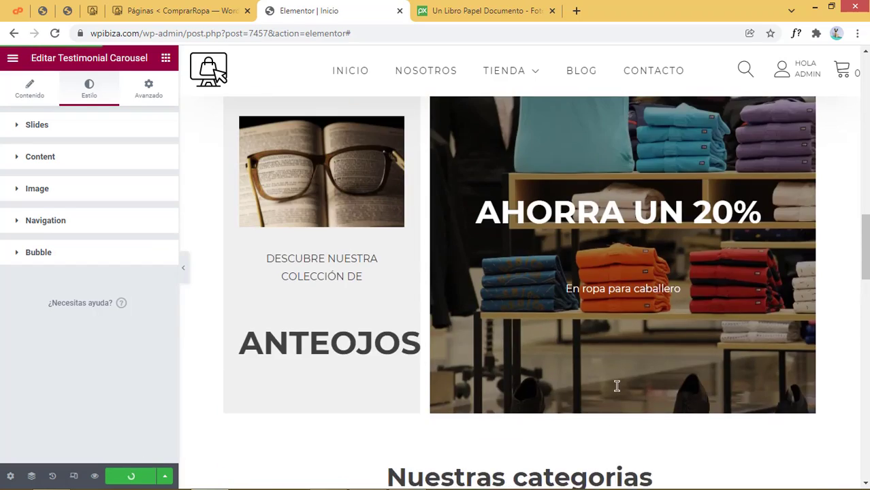
{"action": "scroll", "coordinate": [616, 391], "scroll_direction": "up", "scroll_amount": 10}
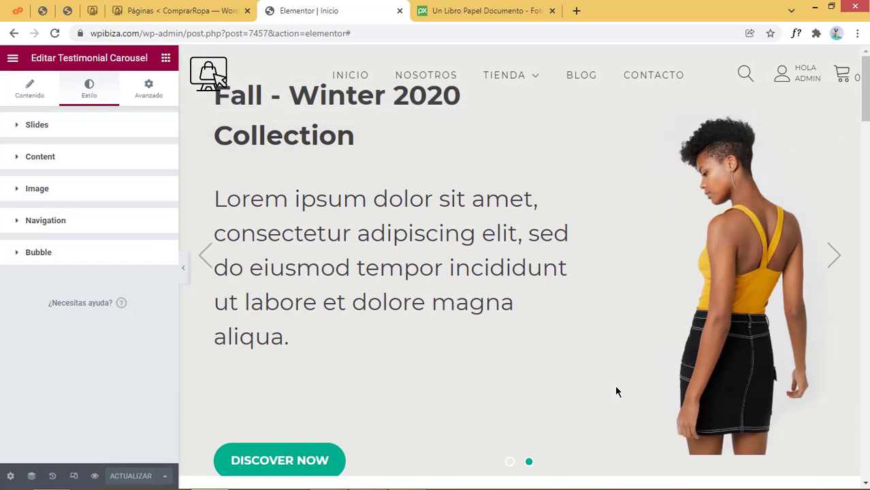
{"action": "scroll", "coordinate": [616, 391], "scroll_direction": "down", "scroll_amount": 5}
{"action": "scroll", "coordinate": [616, 391], "scroll_direction": "down", "scroll_amount": 15}
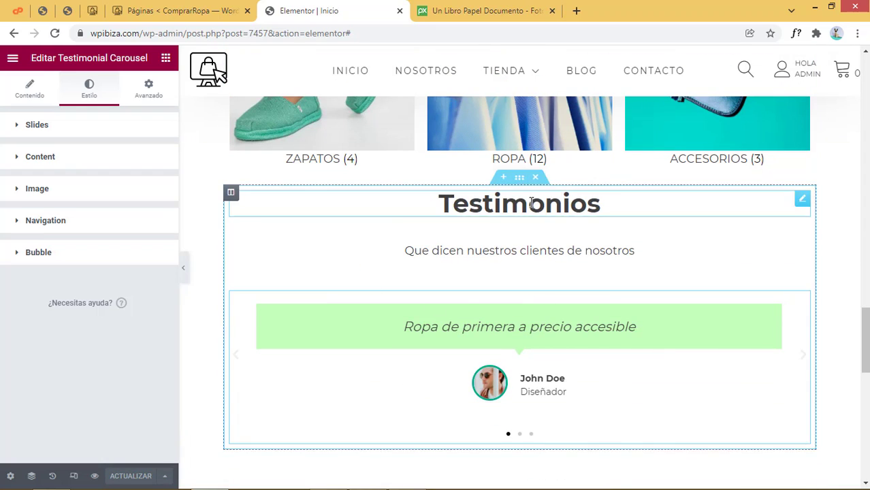
{"action": "scroll", "coordinate": [520, 293], "scroll_direction": "up", "scroll_amount": 10}
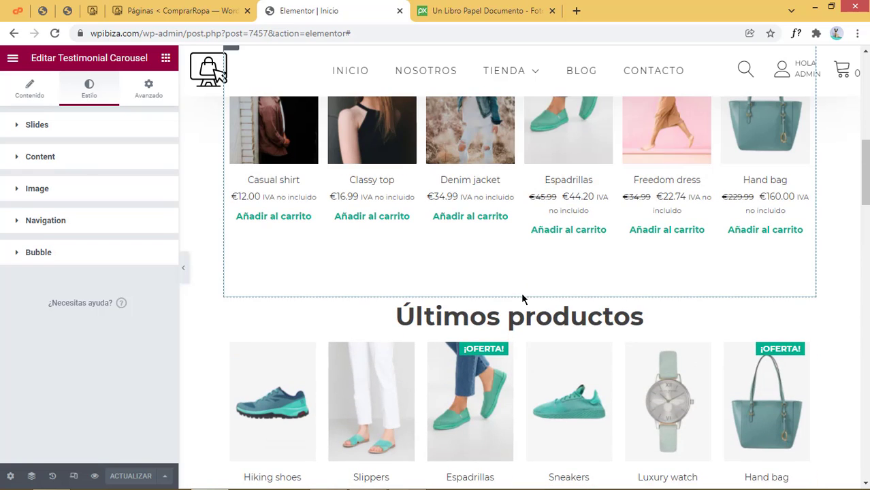
{"action": "scroll", "coordinate": [523, 299], "scroll_direction": "up", "scroll_amount": 10}
{"action": "scroll", "coordinate": [522, 298], "scroll_direction": "down", "scroll_amount": 15}
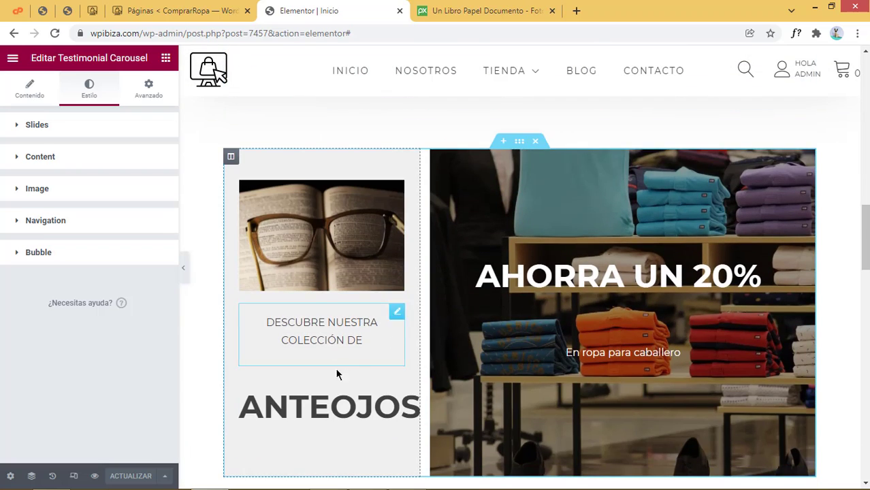
{"action": "scroll", "coordinate": [347, 368], "scroll_direction": "down", "scroll_amount": 2}
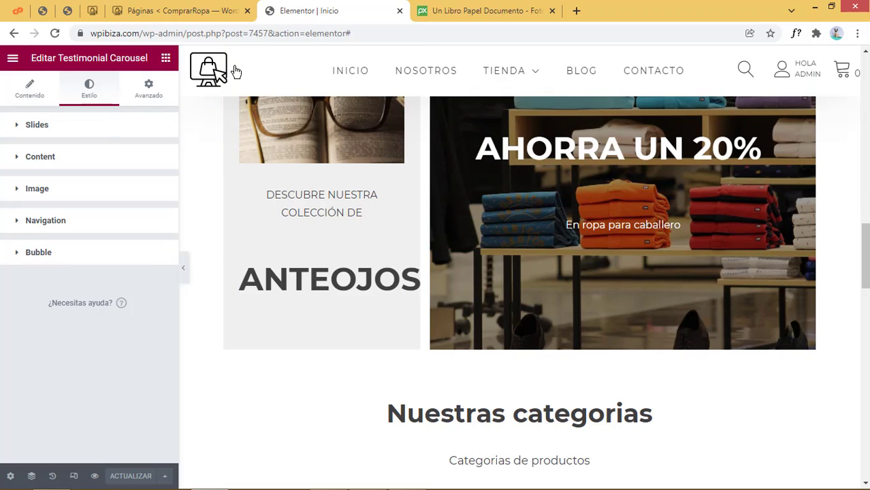
Add a Botón widget to the men's 20% discount banner
{"action": "left_click", "coordinate": [166, 58]}
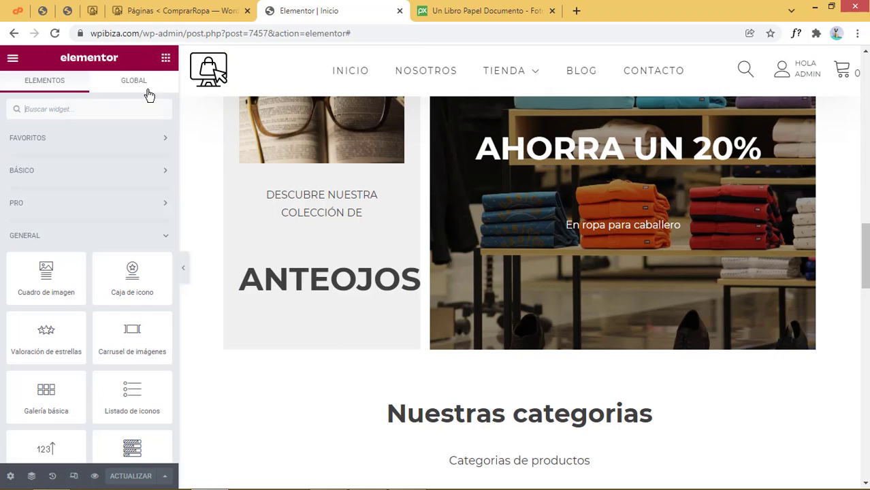
{"action": "left_click", "coordinate": [45, 108]}
{"action": "type", "text": "bo"}
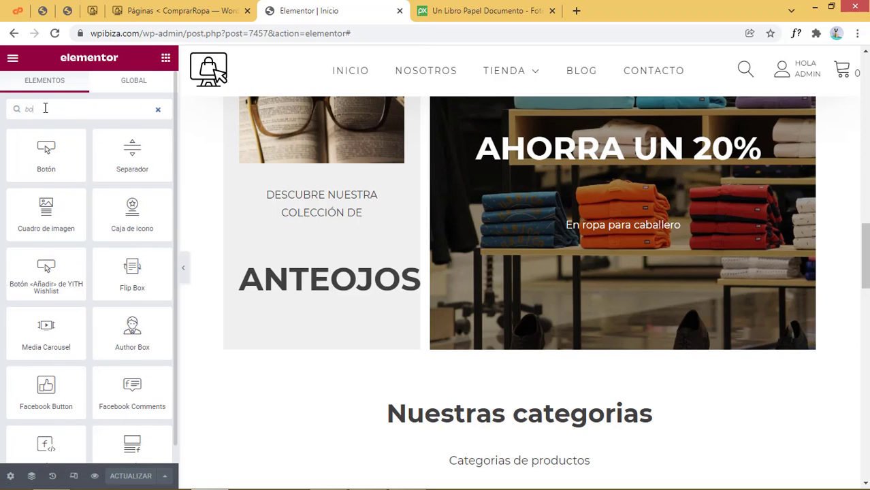
{"action": "left_click_drag", "start_coordinate": [45, 151], "coordinate": [633, 245]}
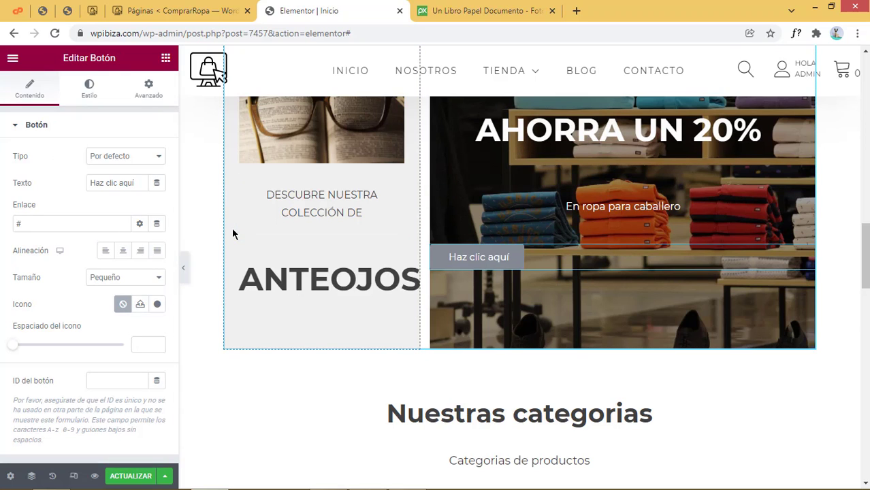
Centre the button, relabel it 'Comprar', and bring up the WordPress Páginas list
{"action": "left_click", "coordinate": [123, 250]}
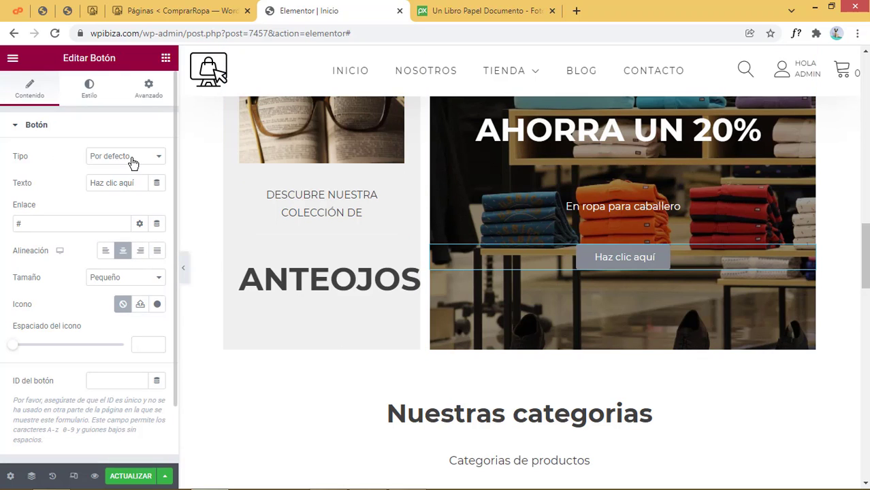
{"action": "left_click_drag", "start_coordinate": [135, 182], "coordinate": [43, 180]}
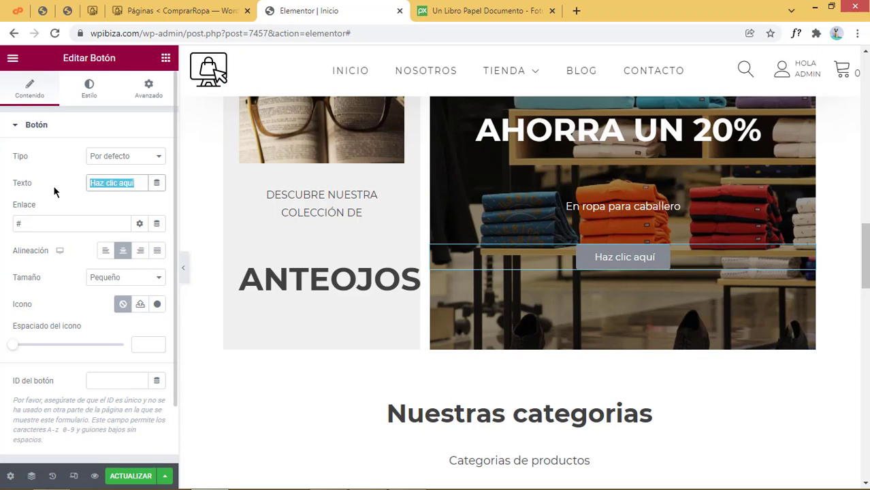
{"action": "type", "text": "Comprar"}
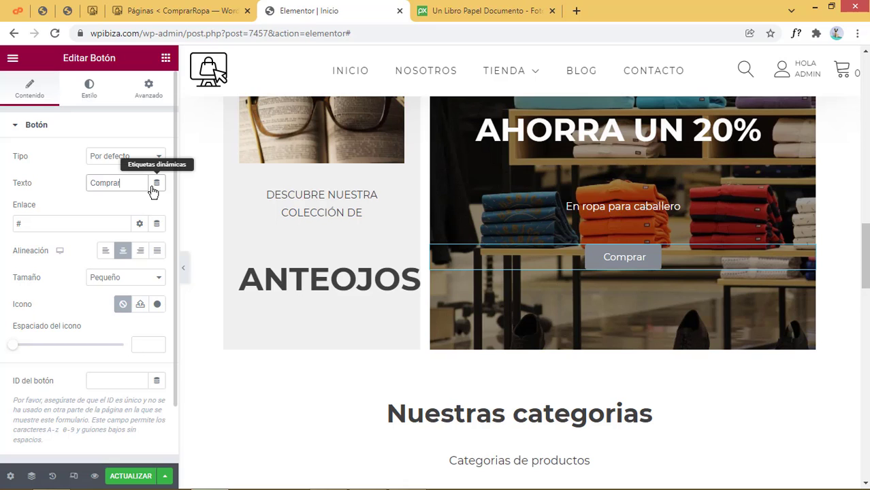
{"action": "left_click", "coordinate": [157, 223]}
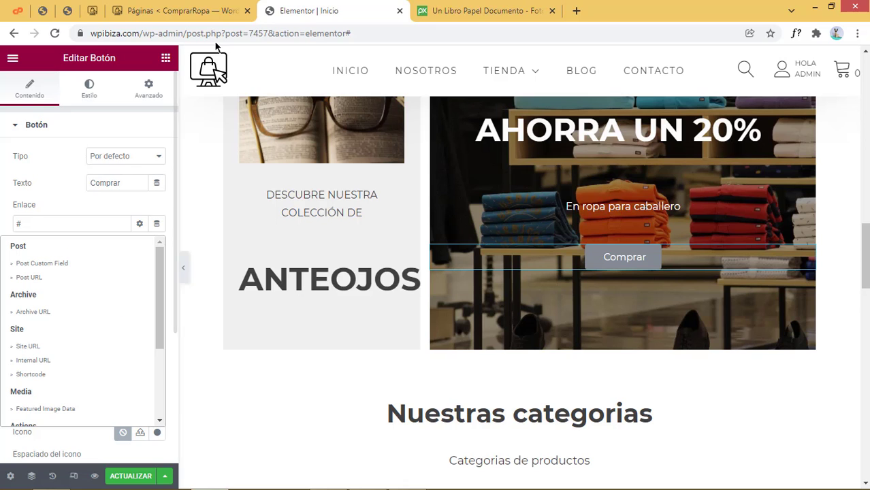
{"action": "left_click", "coordinate": [137, 11]}
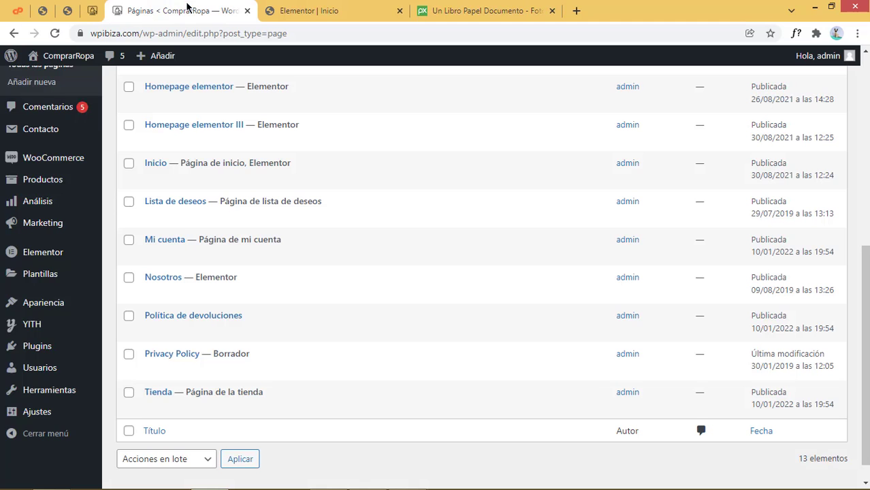
Open the live site in a new tab and go to the shop page
{"action": "mouse_move", "coordinate": [67, 57]}
{"action": "right_click", "coordinate": [57, 81]}
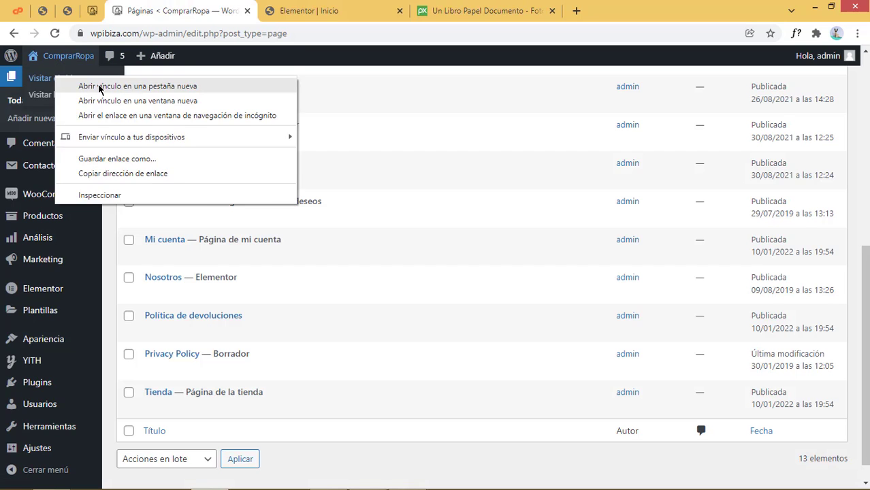
{"action": "left_click", "coordinate": [102, 85]}
{"action": "left_click", "coordinate": [344, 6]}
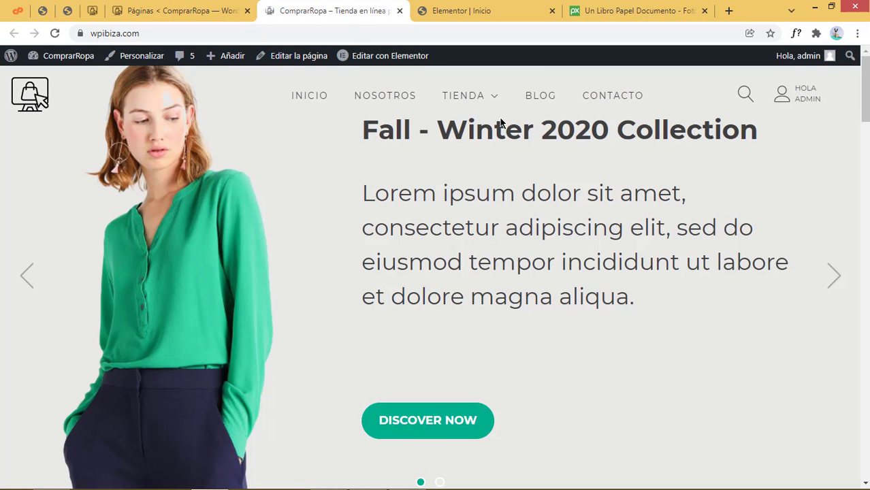
{"action": "mouse_move", "coordinate": [485, 100]}
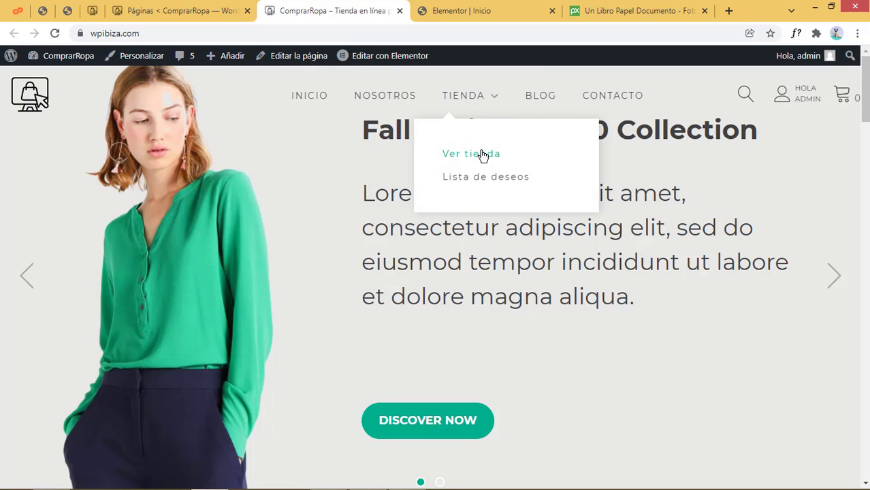
{"action": "left_click", "coordinate": [477, 154]}
Browse shop products to reach the Hombre category page via the denim shirt's breadcrumb
{"action": "left_click", "coordinate": [681, 261]}
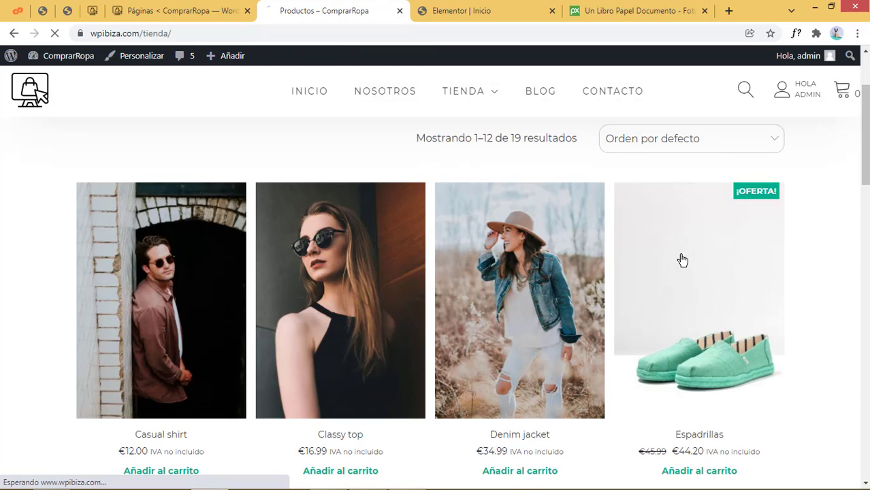
{"action": "left_click", "coordinate": [14, 33]}
{"action": "scroll", "coordinate": [462, 343], "scroll_direction": "down", "scroll_amount": 5}
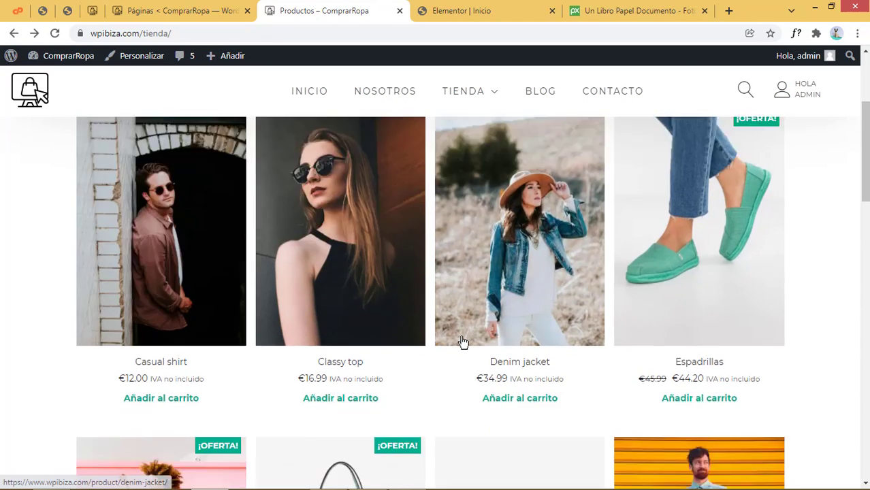
{"action": "left_click", "coordinate": [165, 293]}
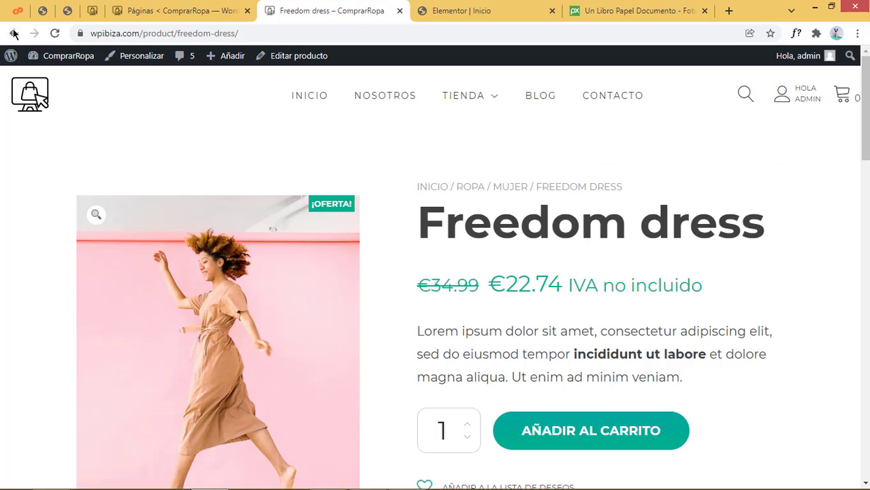
{"action": "left_click", "coordinate": [13, 33]}
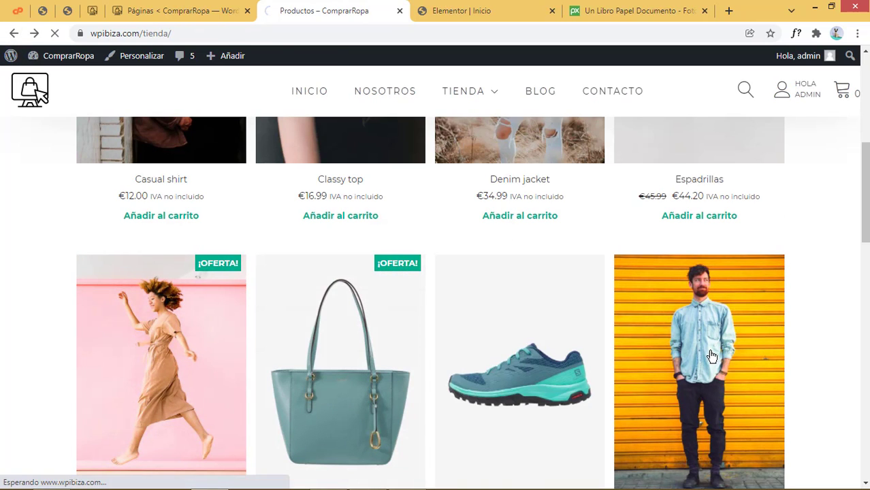
{"action": "left_click", "coordinate": [711, 357]}
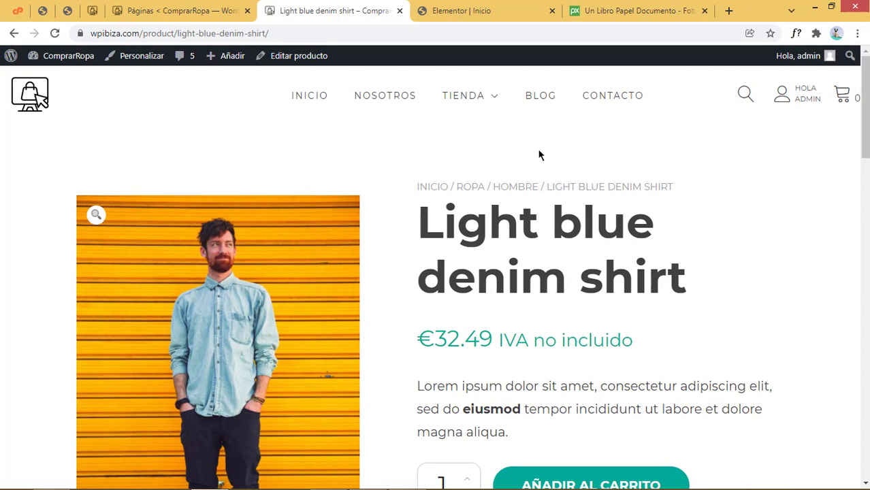
{"action": "left_click", "coordinate": [524, 194]}
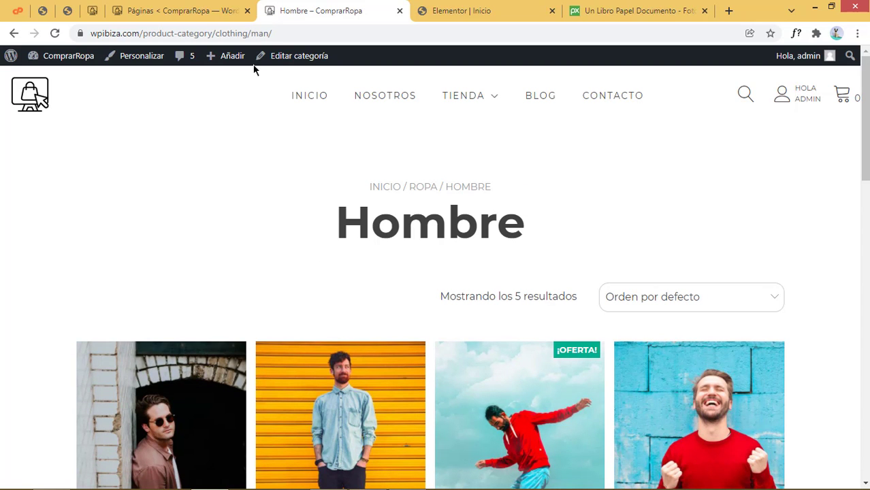
Copy the path /product-category/clothing/man/ from the page's web address
{"action": "left_click", "coordinate": [235, 32]}
{"action": "right_click", "coordinate": [235, 34]}
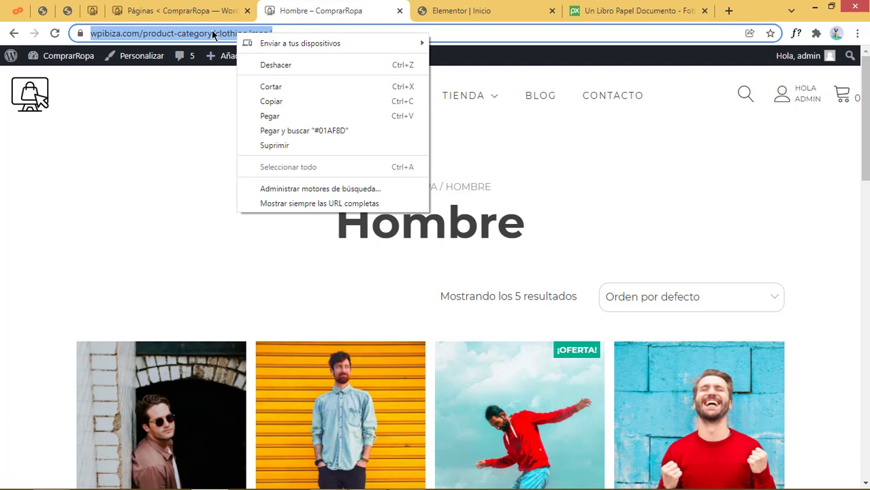
{"action": "left_click", "coordinate": [155, 37]}
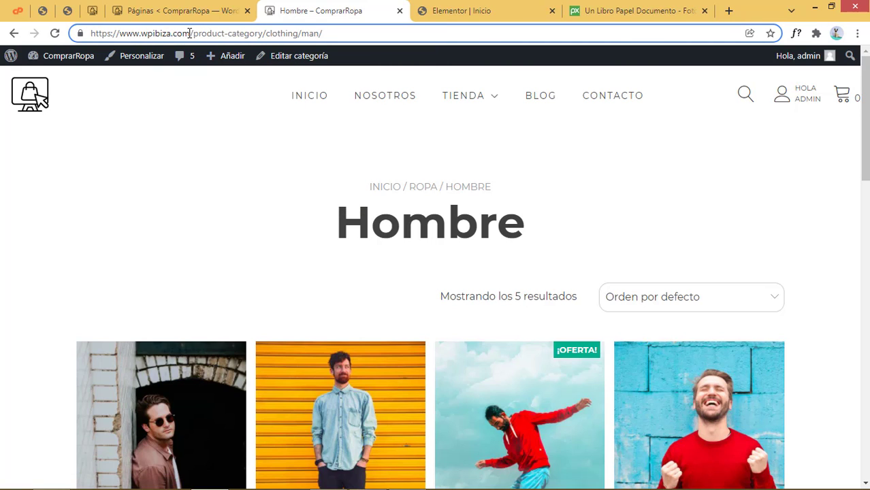
{"action": "left_click_drag", "start_coordinate": [190, 33], "coordinate": [312, 33]}
{"action": "key", "text": "ctrl+c"}
{"action": "right_click", "coordinate": [308, 34]}
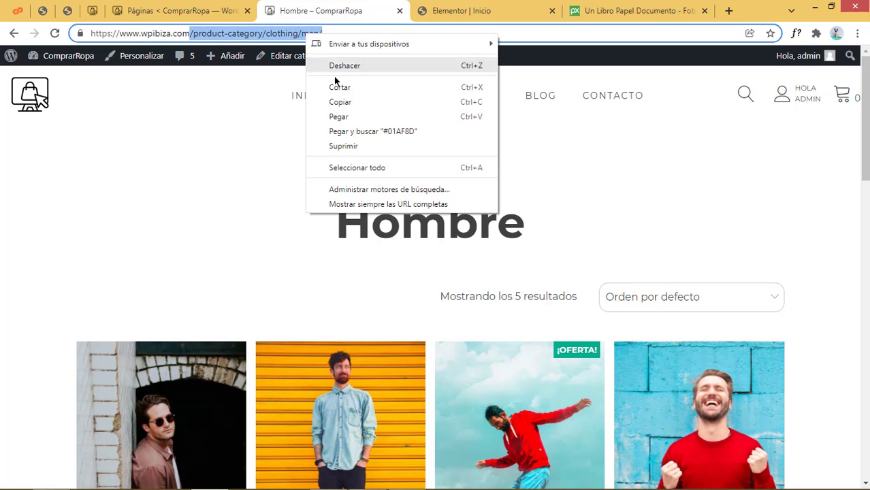
{"action": "left_click", "coordinate": [339, 102]}
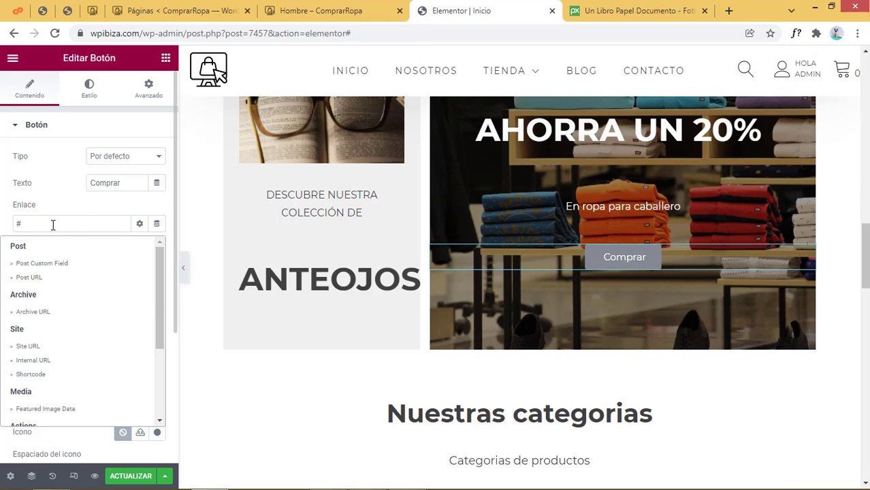
Paste /product-category/clothing/man/ into the Comprar button's Enlace field and apply it
{"action": "left_click", "coordinate": [52, 225]}
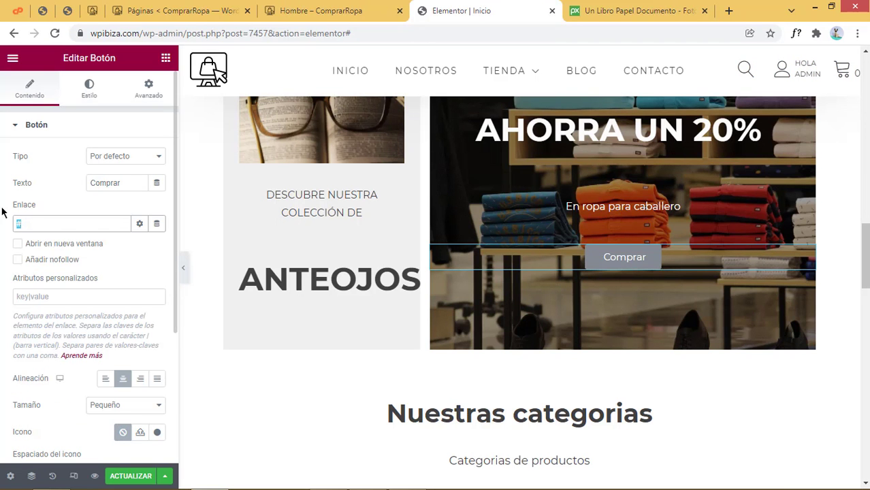
{"action": "key", "text": "ctrl+v"}
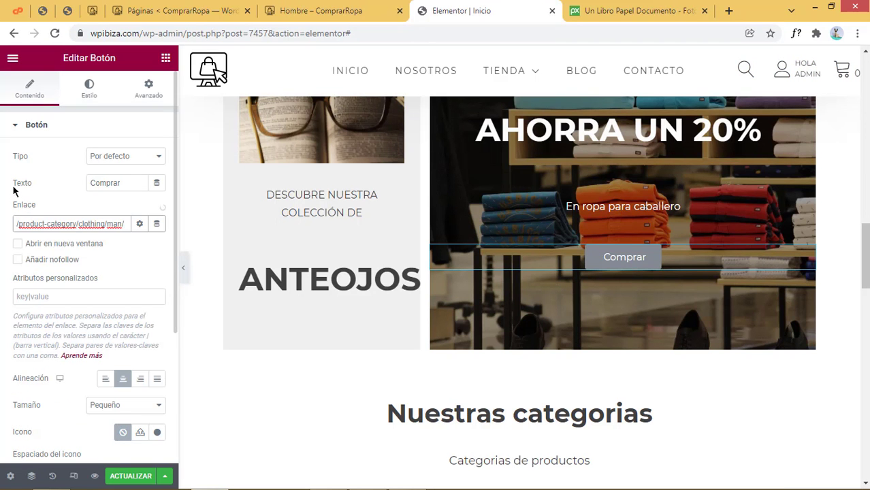
{"action": "left_click", "coordinate": [5, 187]}
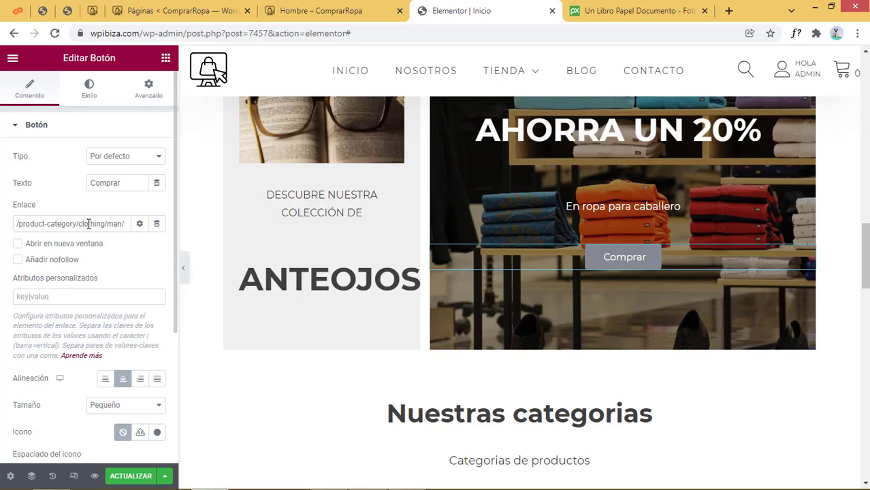